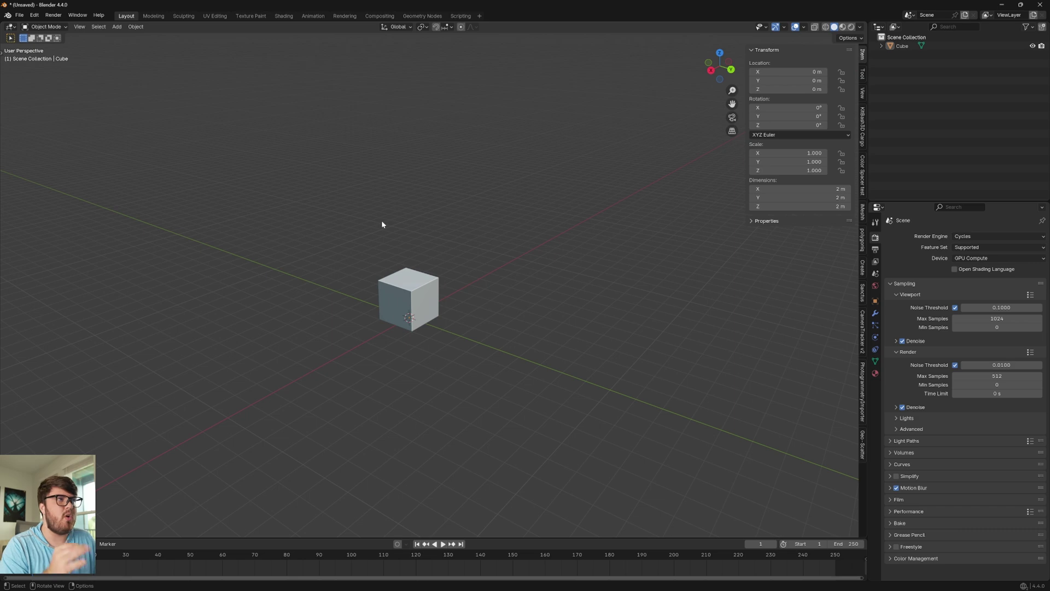
# Step: Add a Motion Tracking workspace from the VFX templates
pyautogui.click(481, 14)
pyautogui.moveTo(457, 61)
pyautogui.click(518, 77)
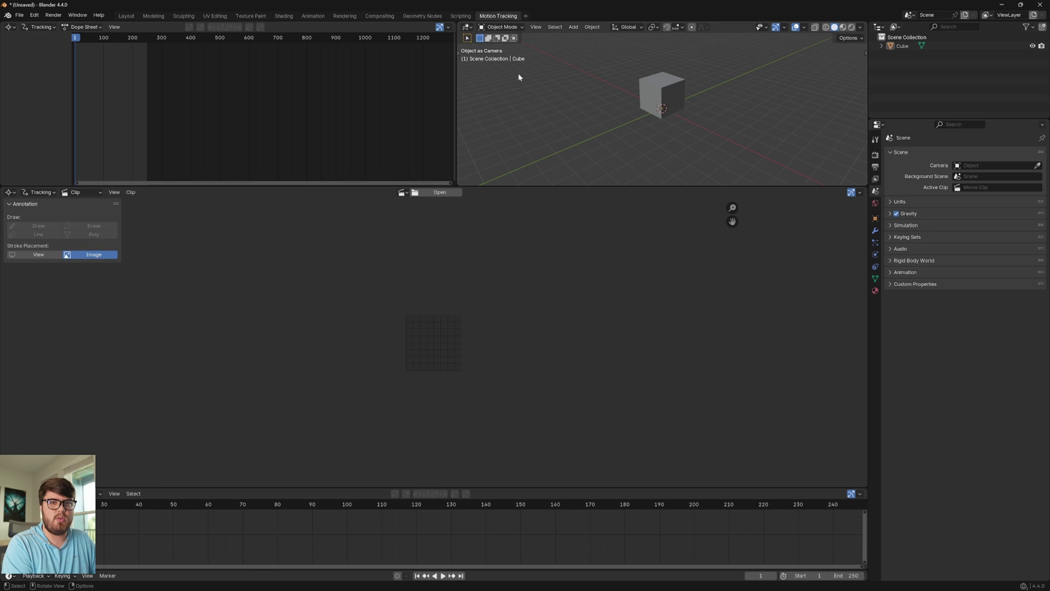
# Step: Load Tripod_rec709.mov from Z:\Youtube\Tripod Tracking\Footage into the clip editor
pyautogui.click(436, 195)
pyautogui.click(348, 218)
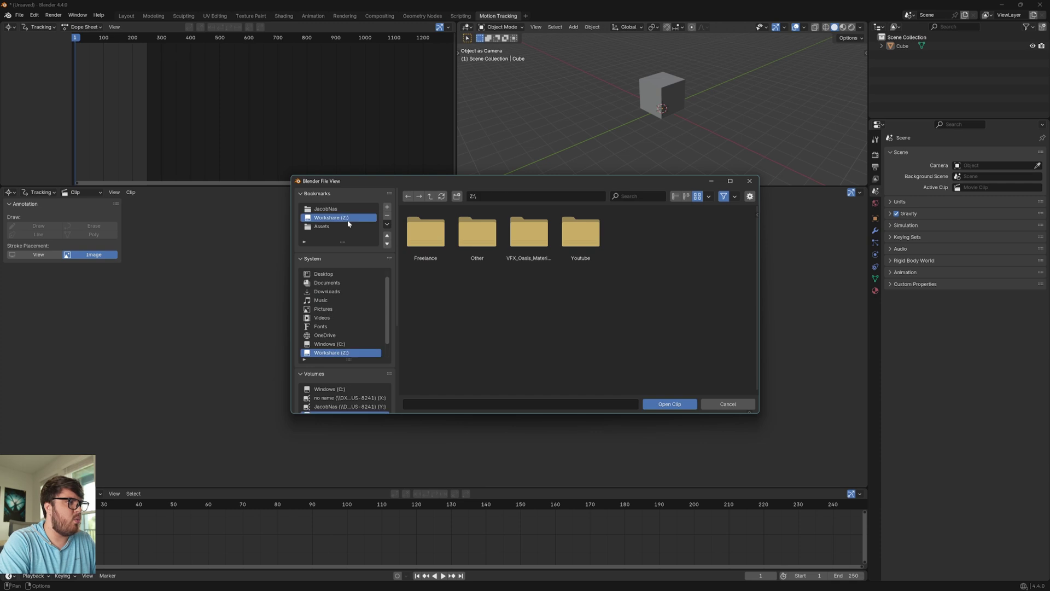
pyautogui.doubleClick(580, 249)
pyautogui.doubleClick(529, 293)
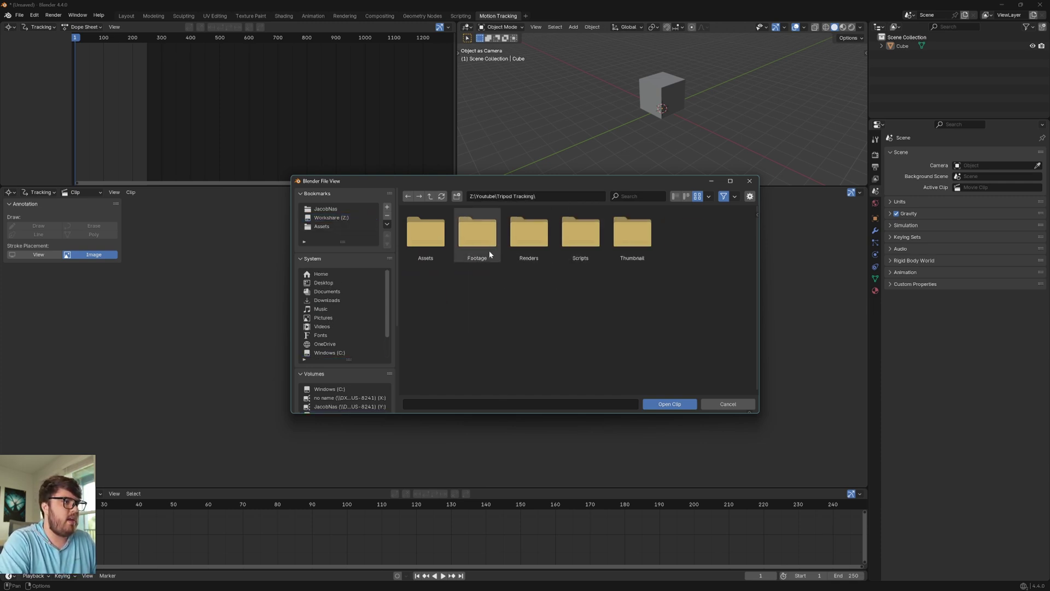
pyautogui.doubleClick(484, 255)
pyautogui.click(634, 250)
pyautogui.click(675, 403)
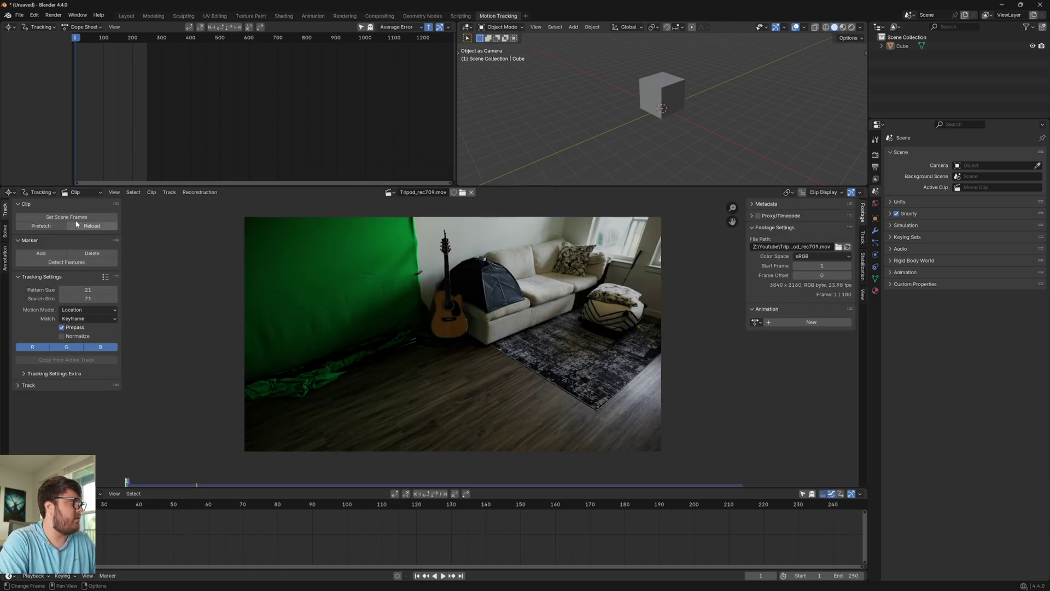
# Step: Fit scene frames to the clip, prefetch it, and match against the previous frame with correlation 0.9
pyautogui.click(60, 217)
pyautogui.click(55, 226)
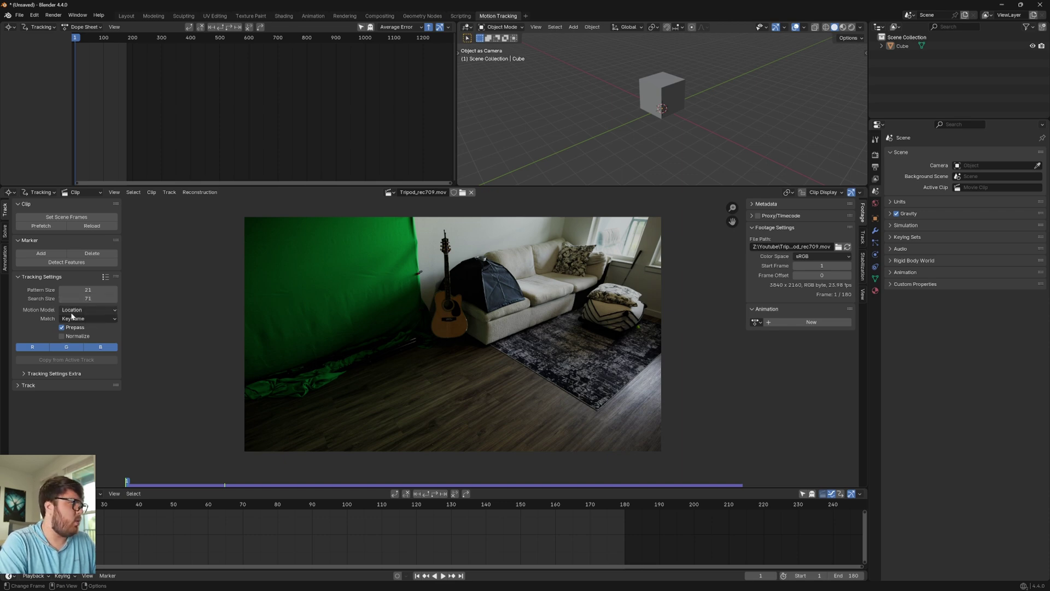
pyautogui.click(77, 320)
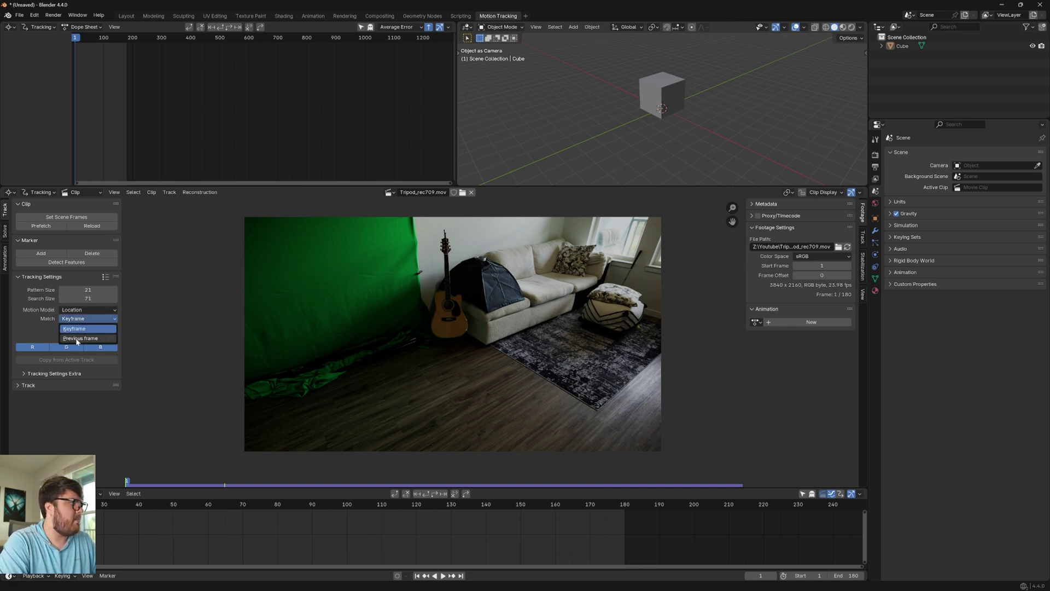
pyautogui.click(77, 338)
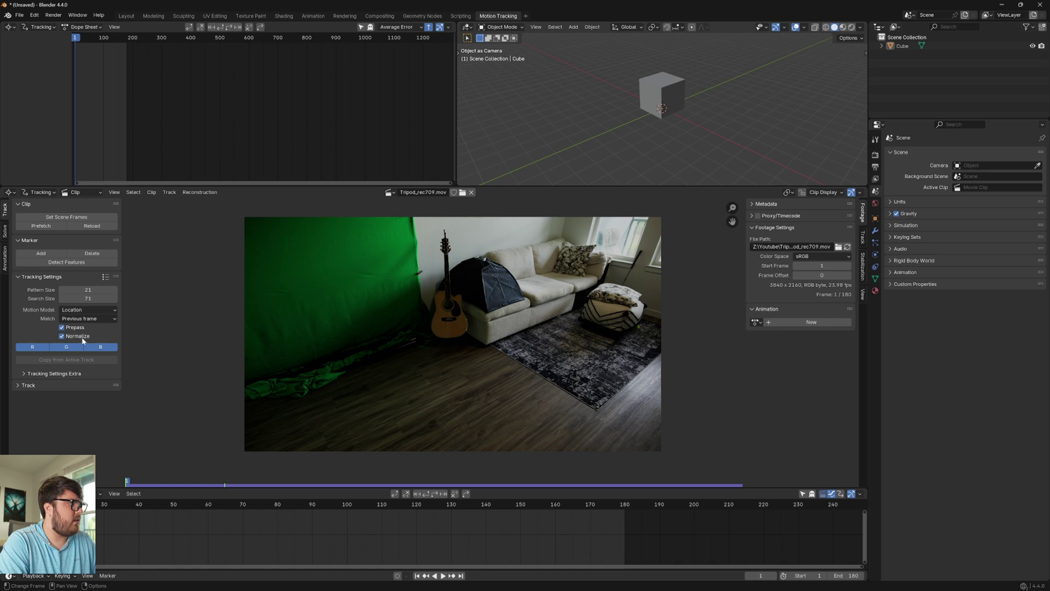
pyautogui.click(55, 373)
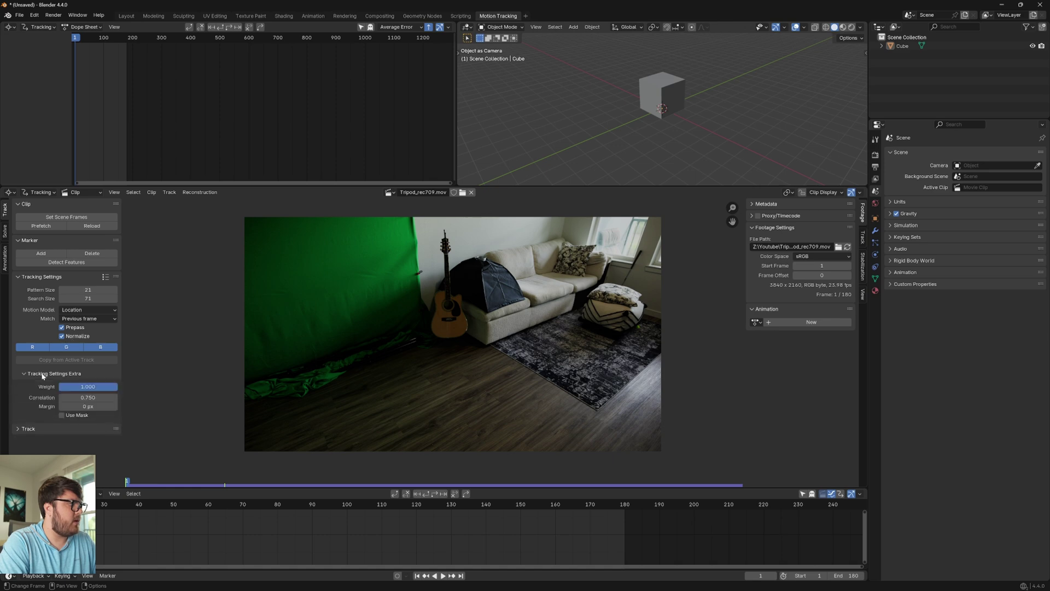
pyautogui.click(88, 398)
pyautogui.write('0.9')
pyautogui.press('Return')
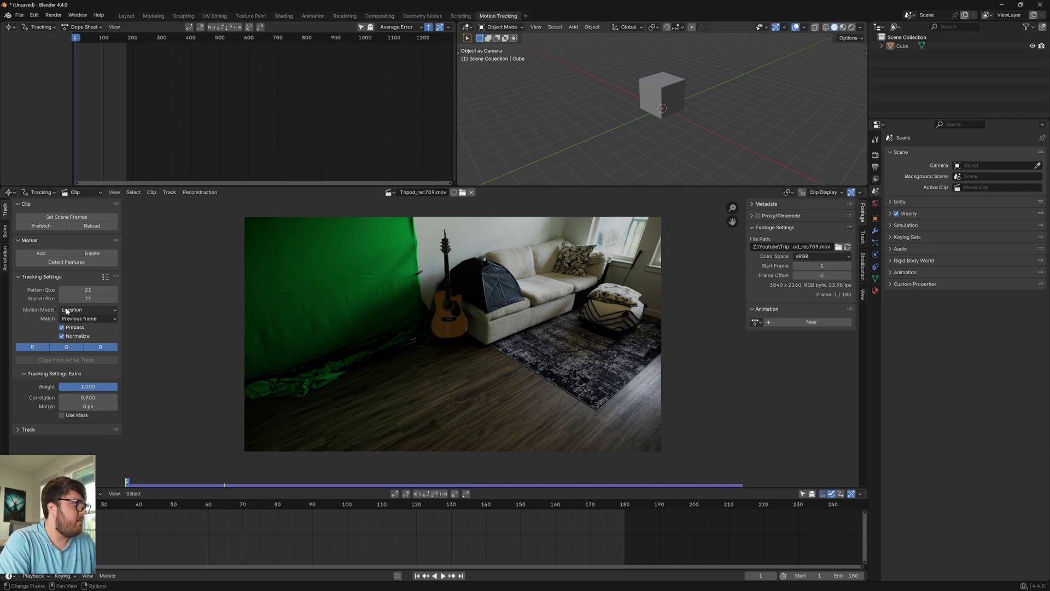
# Step: Set the default pattern size to 42 and search size to 140
pyautogui.click(93, 290)
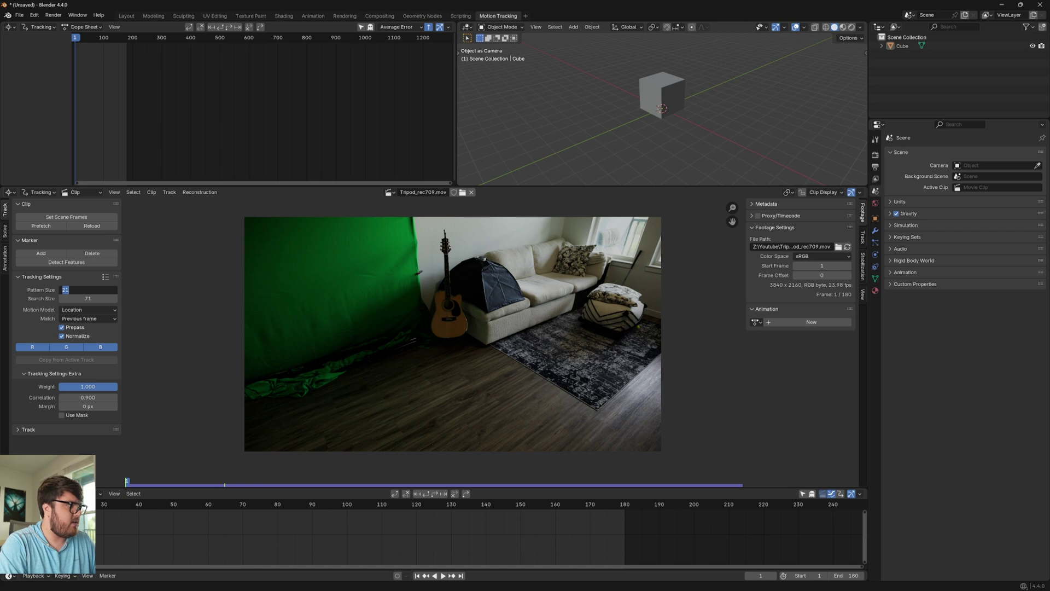
pyautogui.write('42')
pyautogui.press('Return')
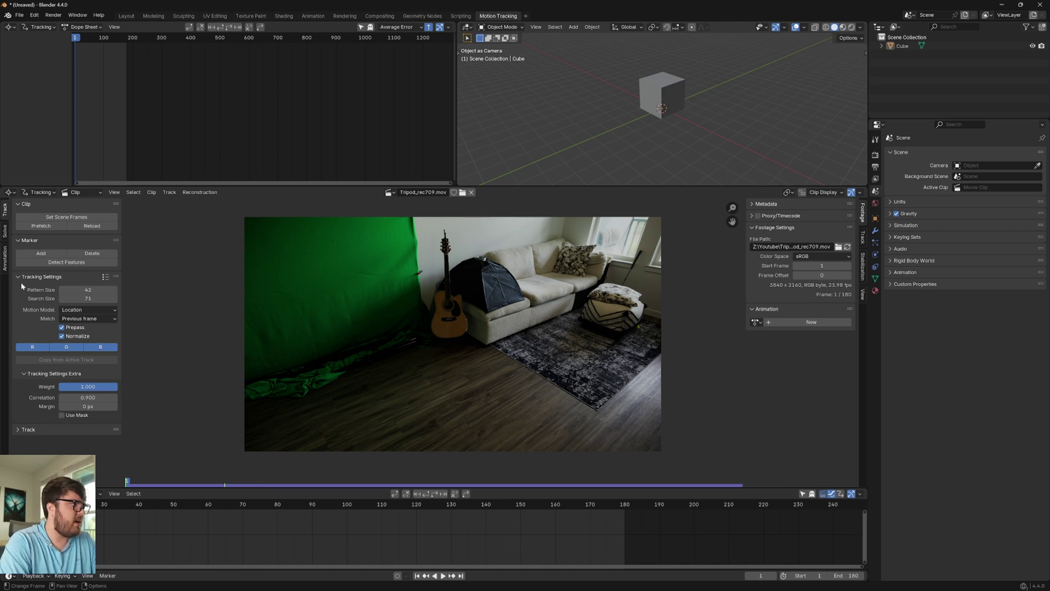
pyautogui.click(88, 298)
pyautogui.write('10')
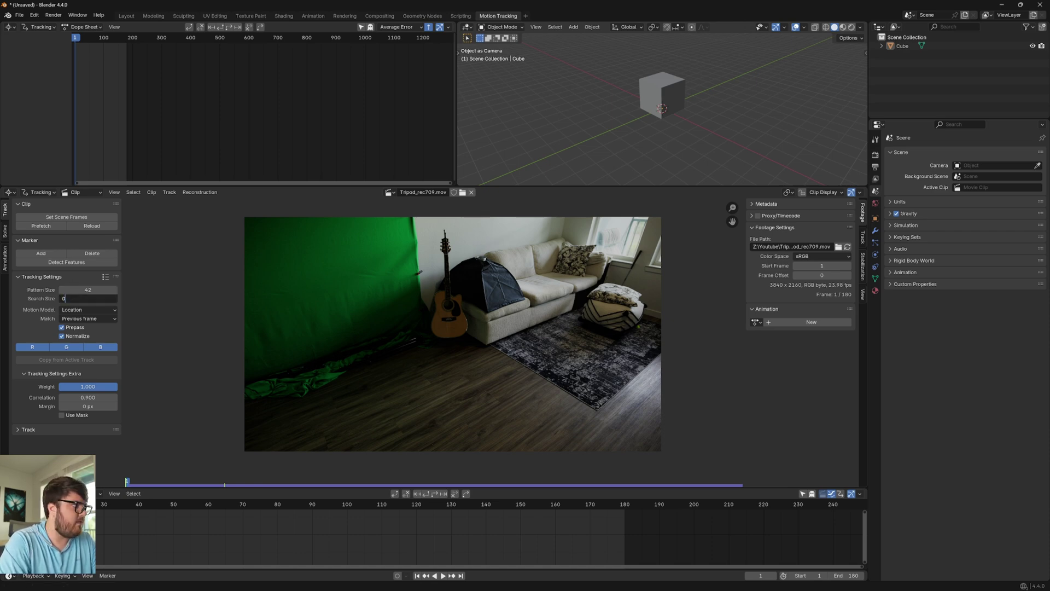
pyautogui.write('44')
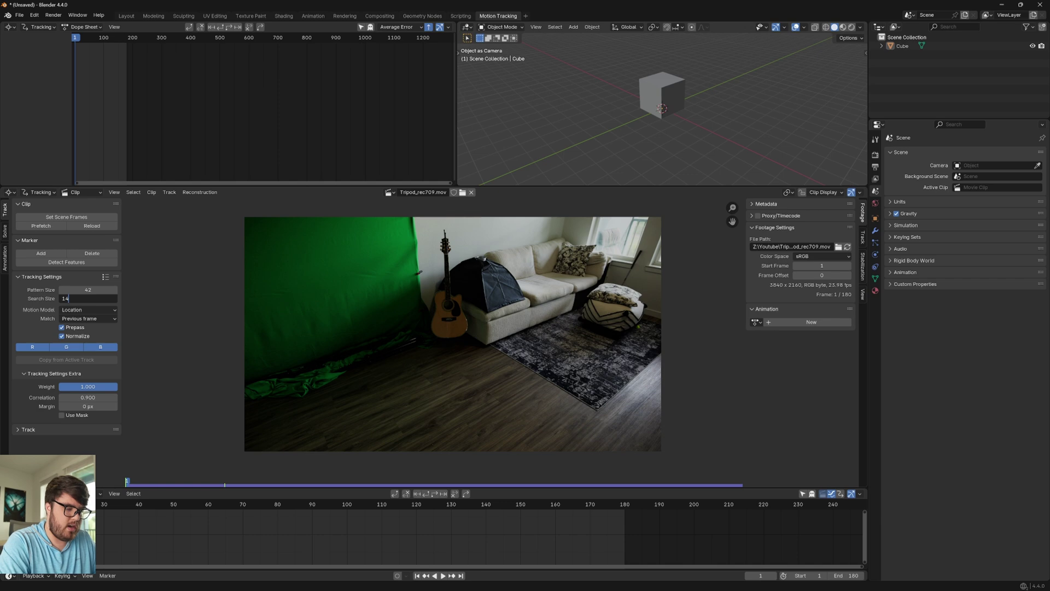
pyautogui.press('Return')
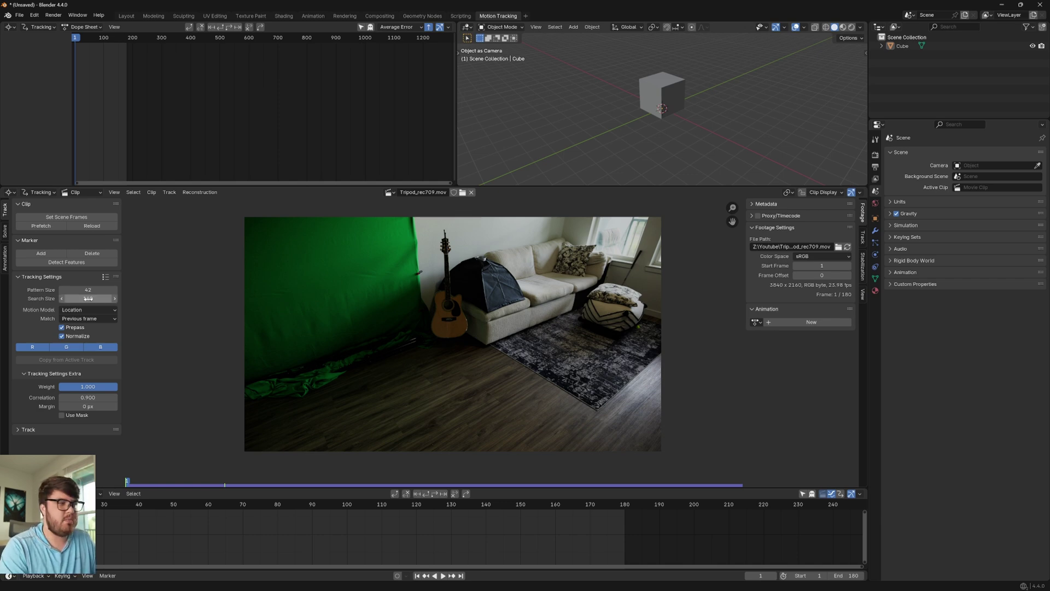
pyautogui.click(96, 298)
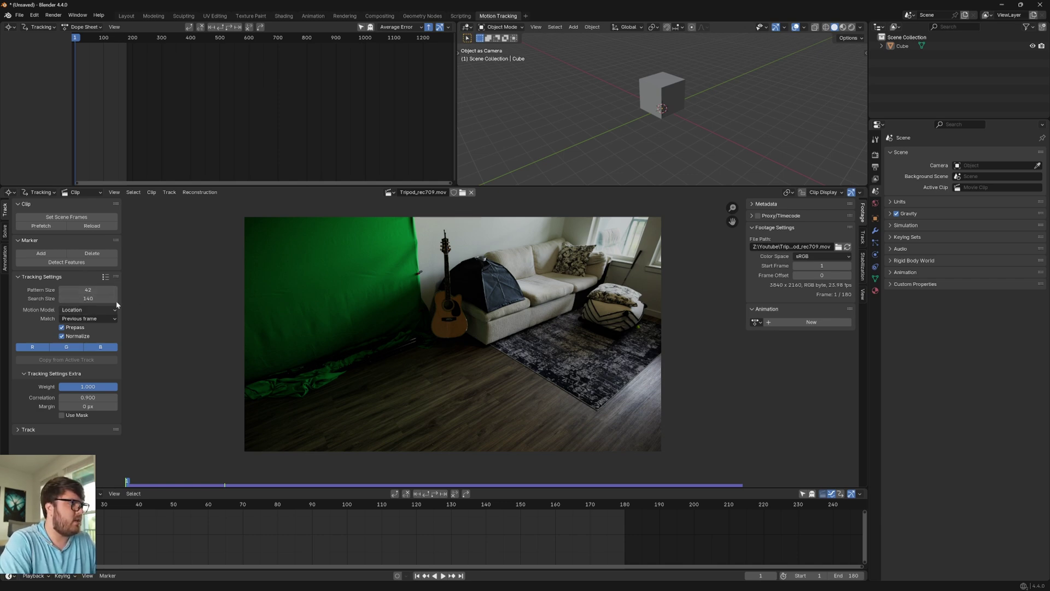
pyautogui.write('140')
pyautogui.press('Return')
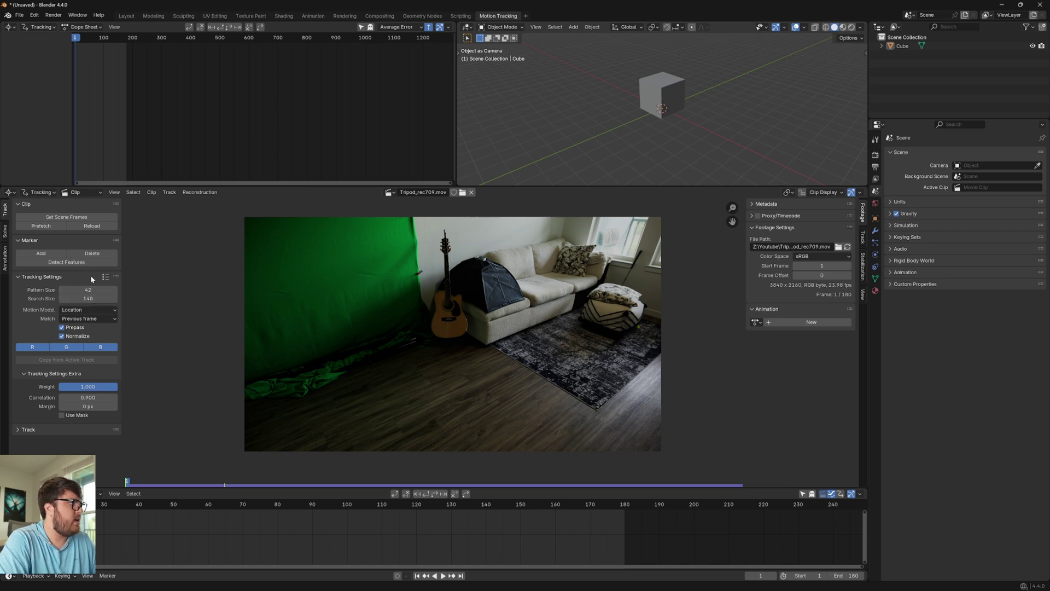
# Step: Detect features with threshold 0.010 and distance 80
pyautogui.click(79, 263)
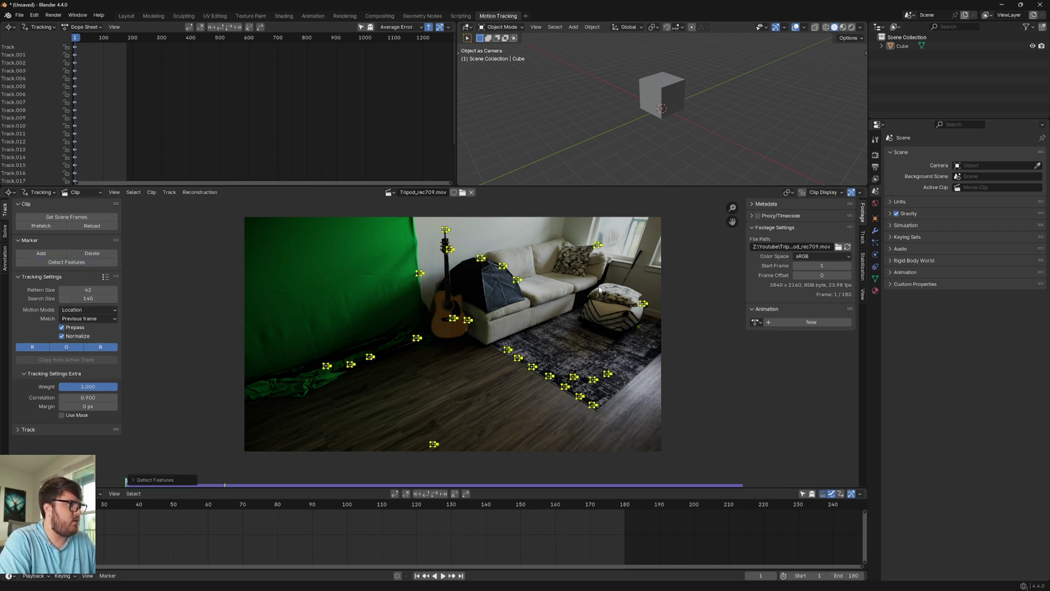
pyautogui.click(164, 480)
pyautogui.click(208, 467)
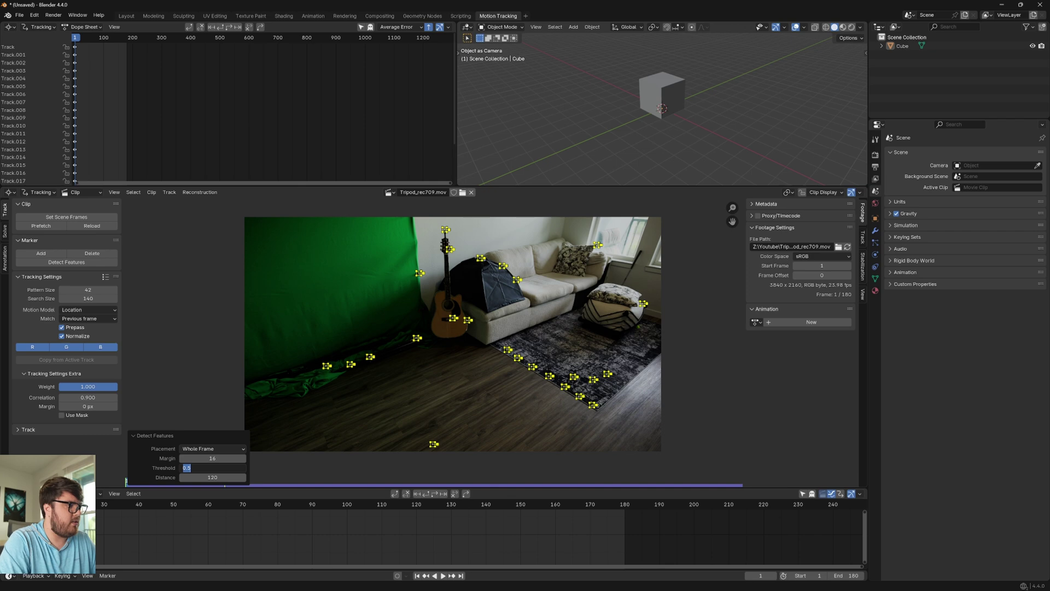
pyautogui.write('.01')
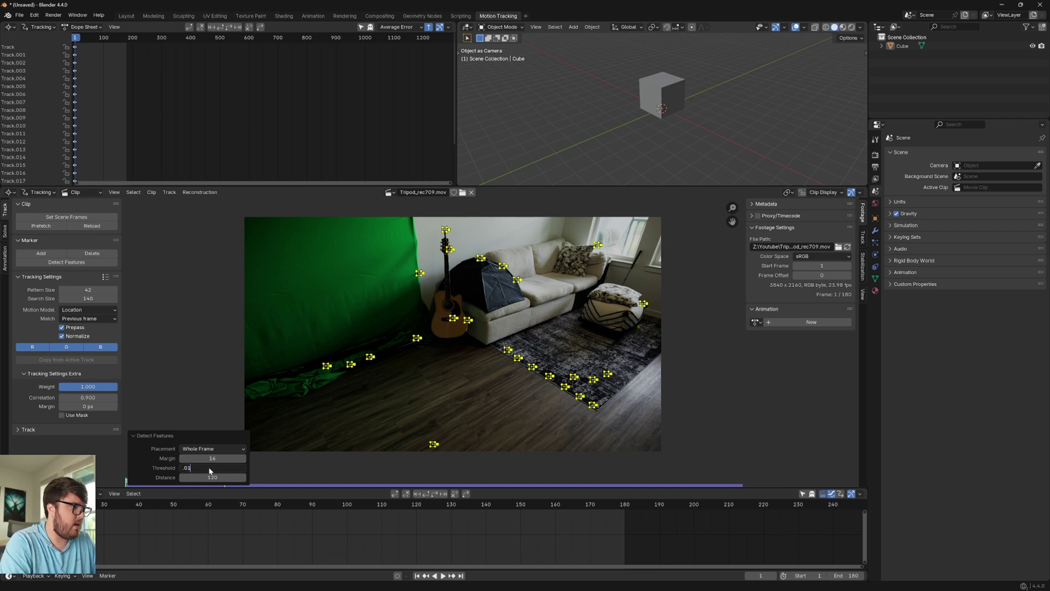
pyautogui.press('Tab')
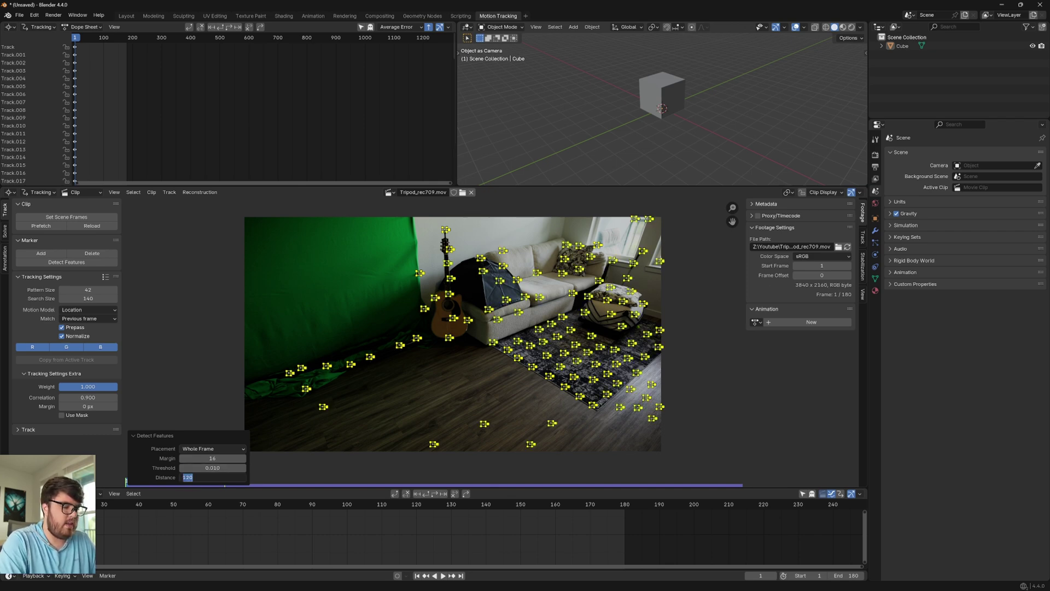
pyautogui.write('80')
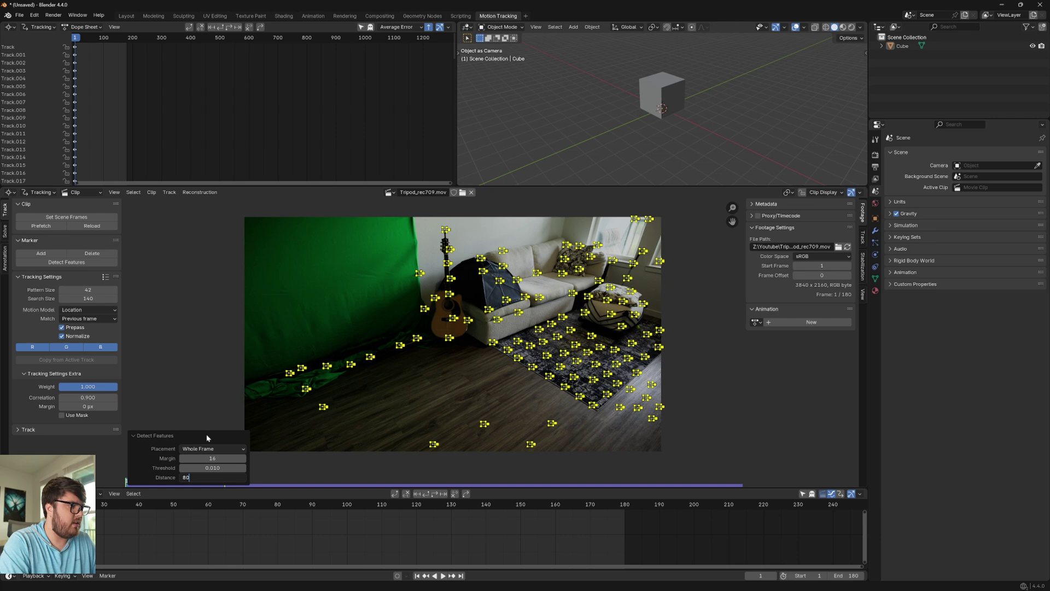
pyautogui.press('Return')
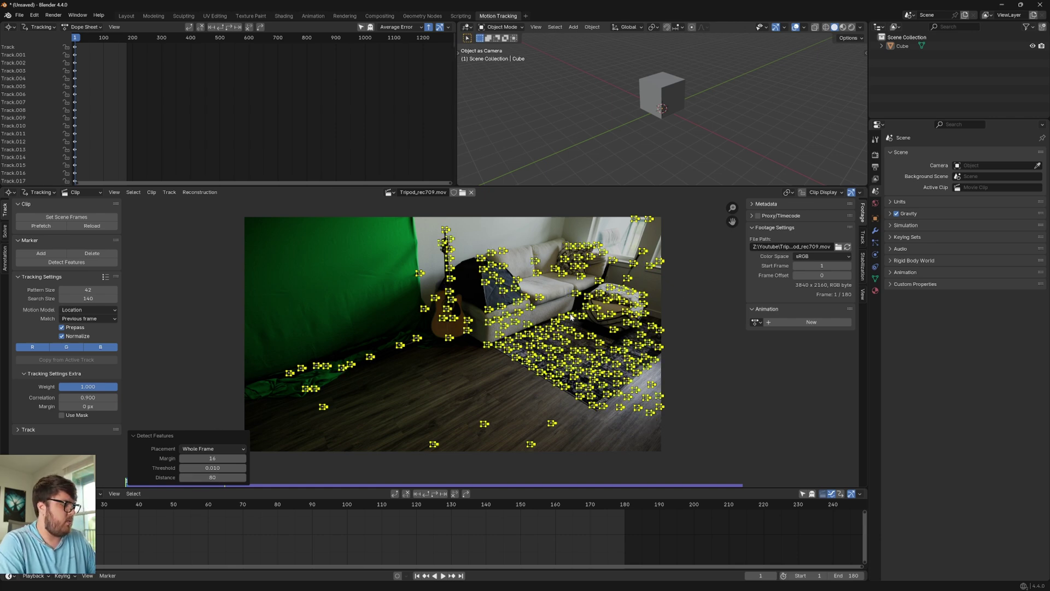
# Step: Track all markers forward through the 180 frames with Ctrl+T
pyautogui.hotkey('ctrl', 't')
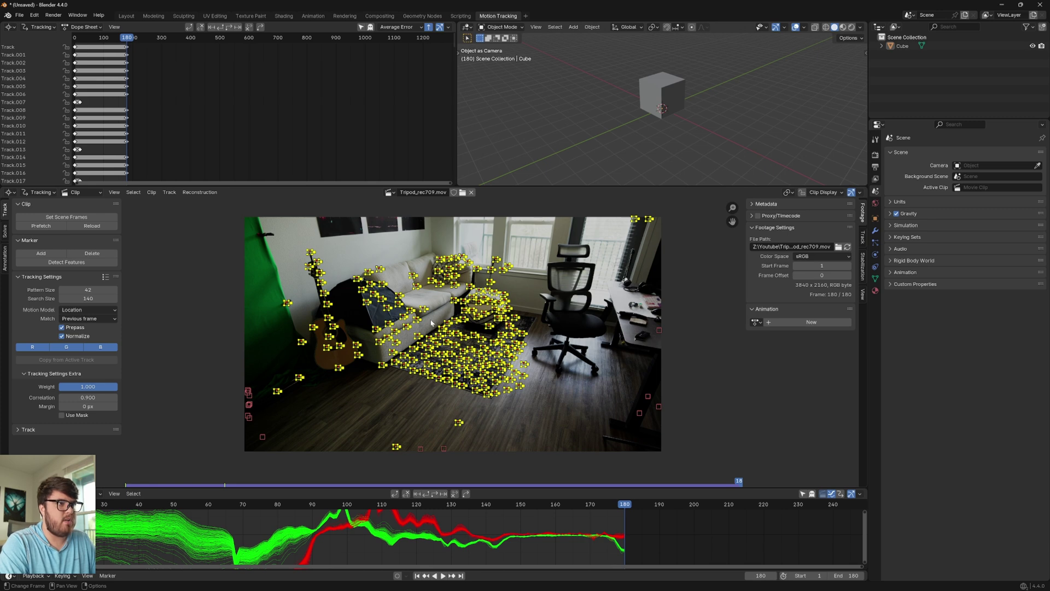
pyautogui.scroll(2, 433, 321)
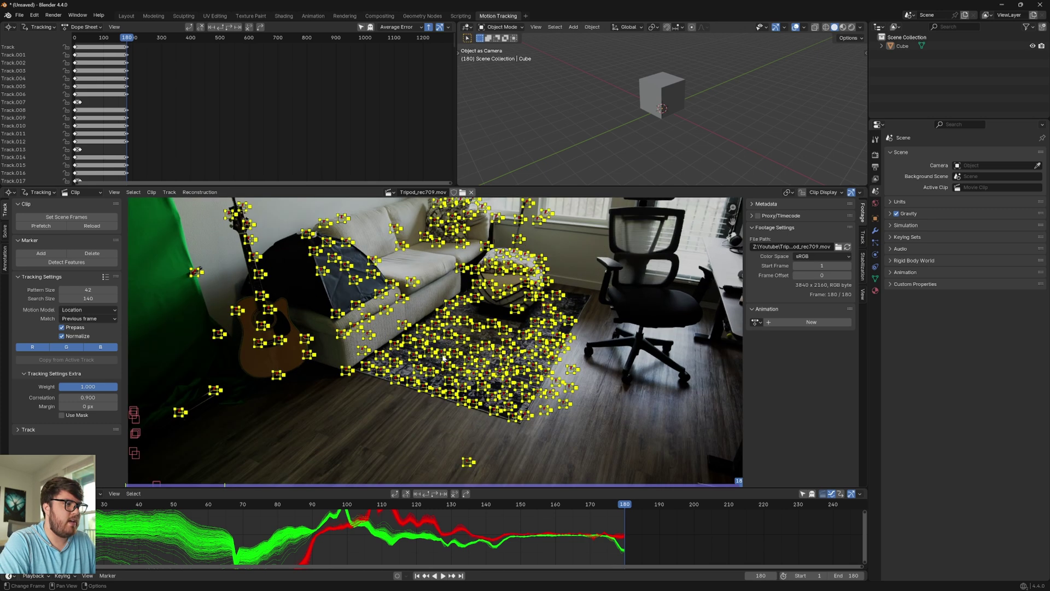
pyautogui.moveTo(464, 349); pyautogui.dragTo(477, 337, button='middle')
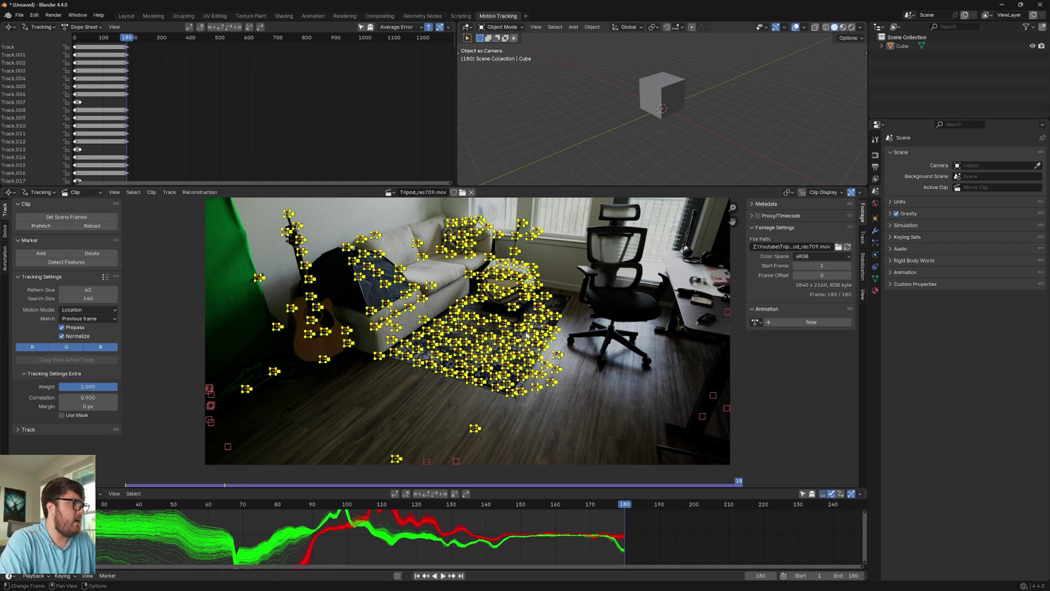
pyautogui.scroll(-3, 527, 333)
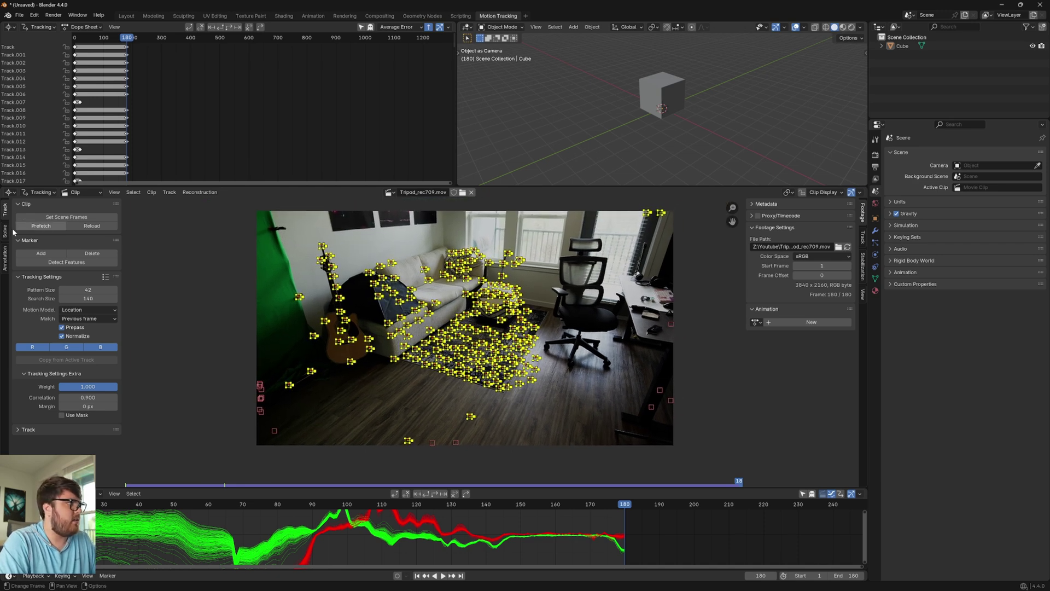
# Step: Solve a tripod camera refining focal length, optical center and radial distortion, giving 1.19 px error
pyautogui.click(6, 232)
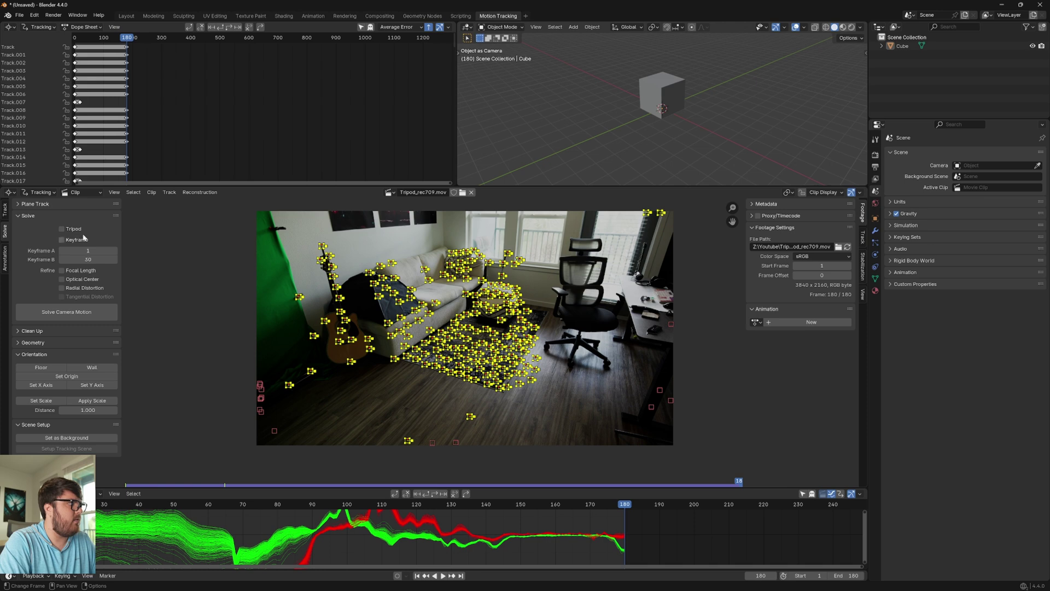
pyautogui.click(62, 230)
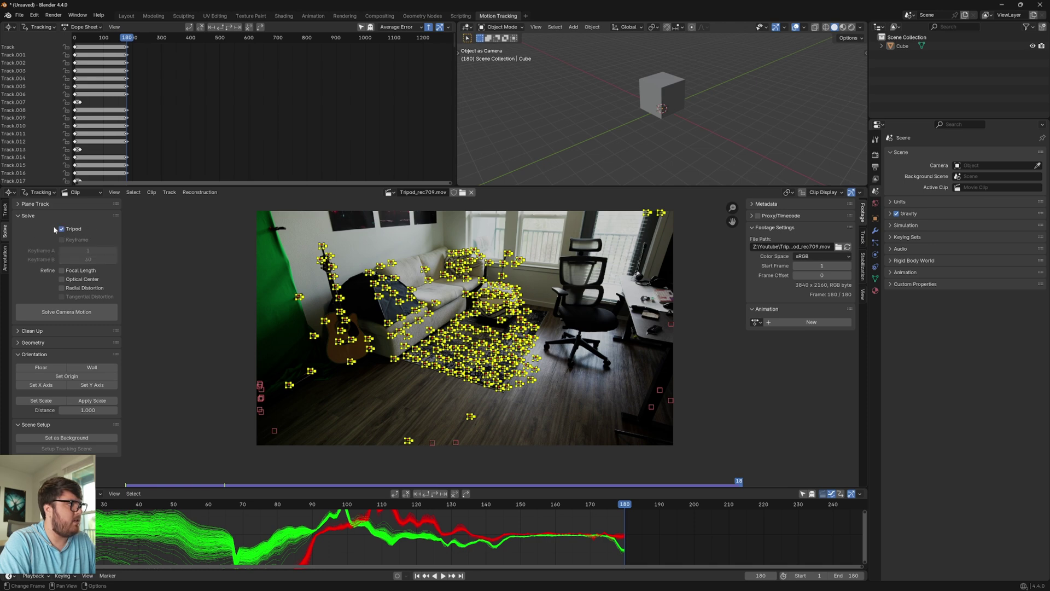
pyautogui.click(62, 270)
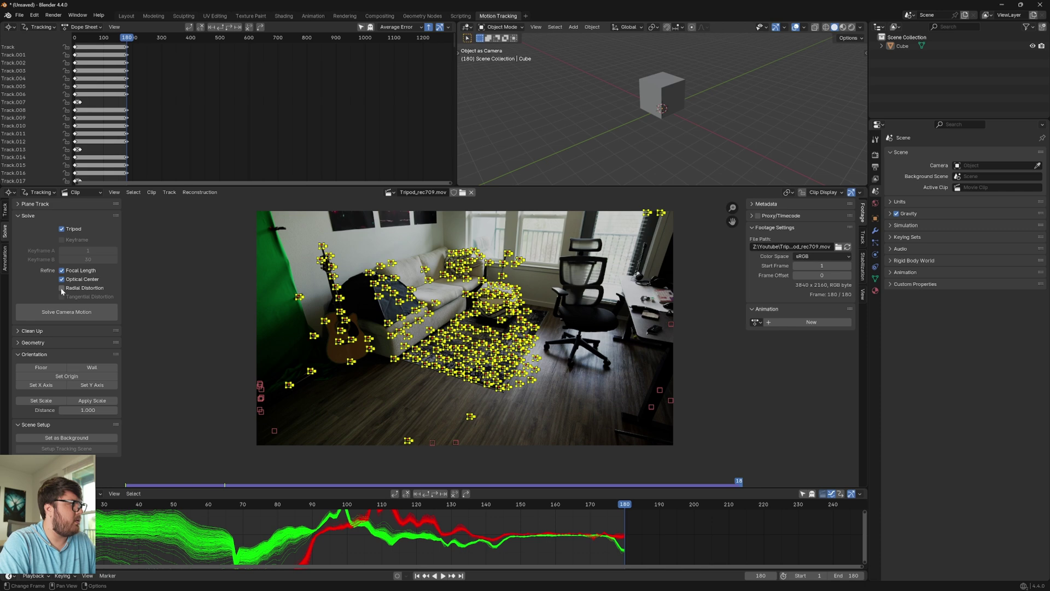
pyautogui.click(62, 288)
pyautogui.click(101, 314)
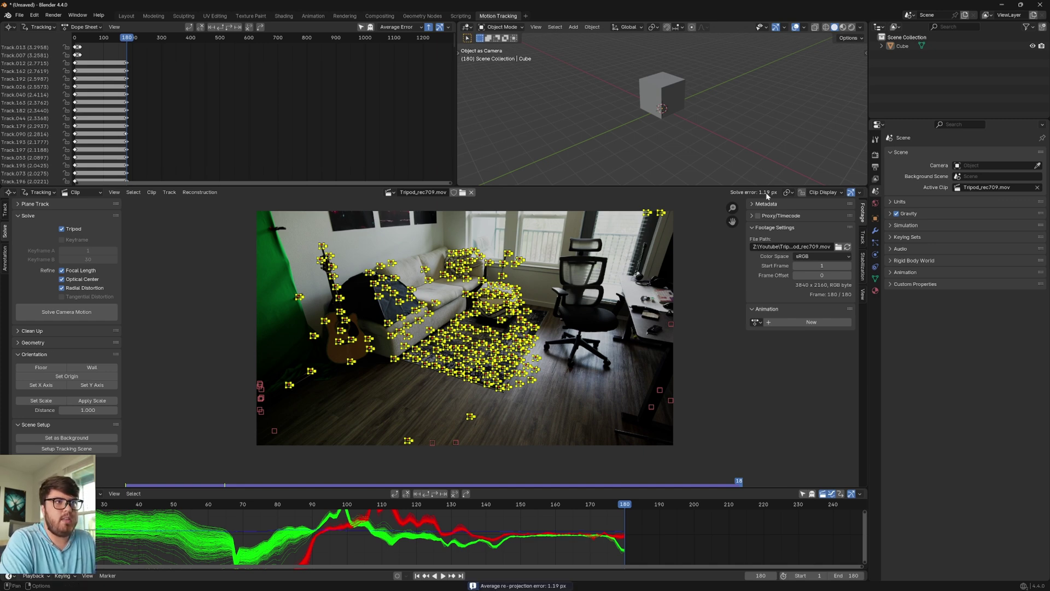
# Step: Clean tracks with reprojection error above 1.46 and delete them
pyautogui.click(35, 331)
pyautogui.click(65, 376)
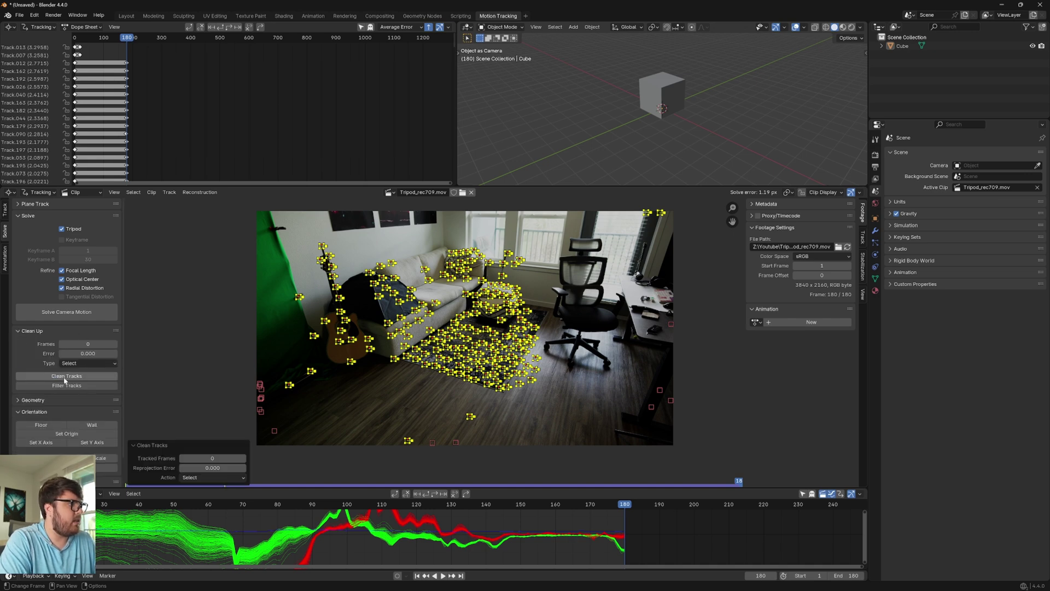
pyautogui.click(232, 354)
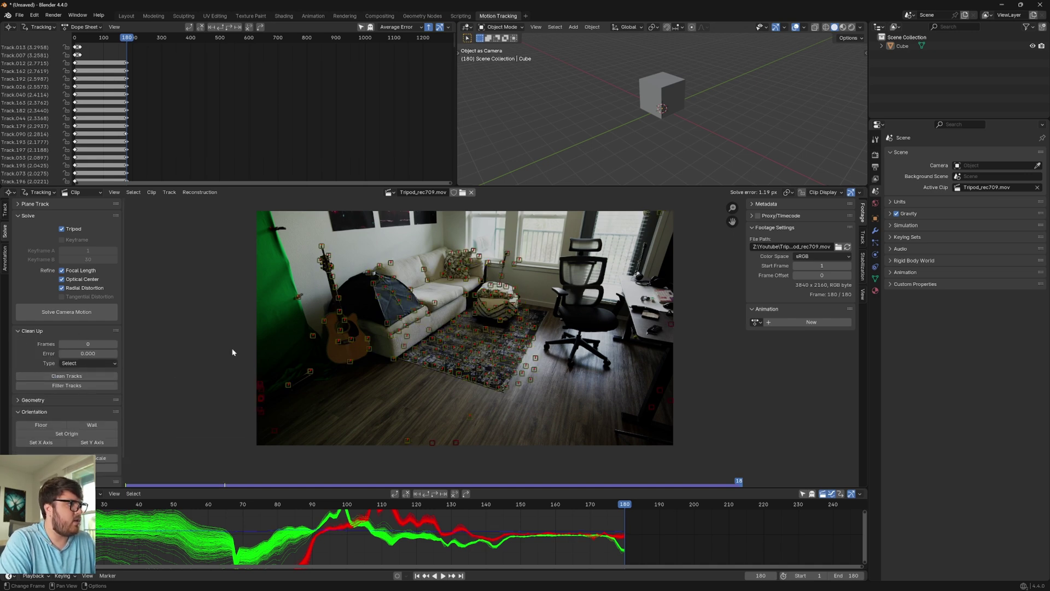
pyautogui.click(67, 376)
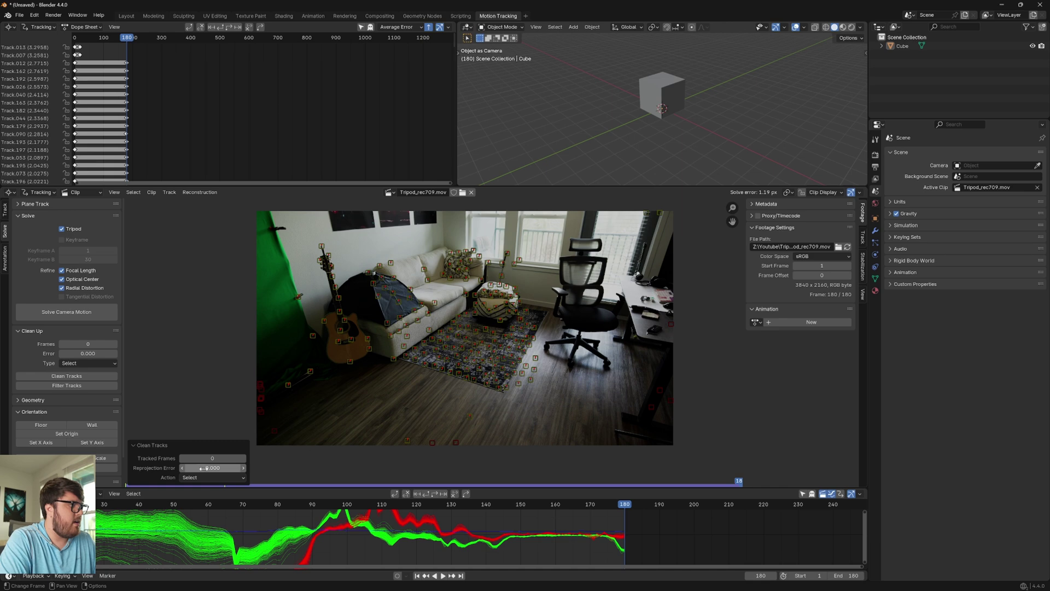
pyautogui.moveTo(204, 469); pyautogui.dragTo(241, 469)
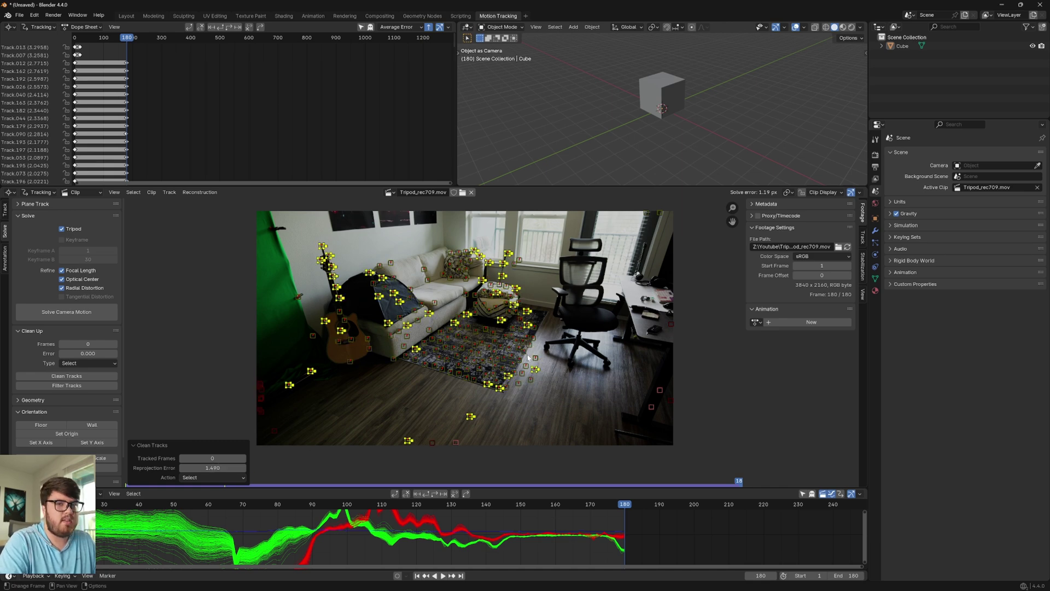
pyautogui.press('x')
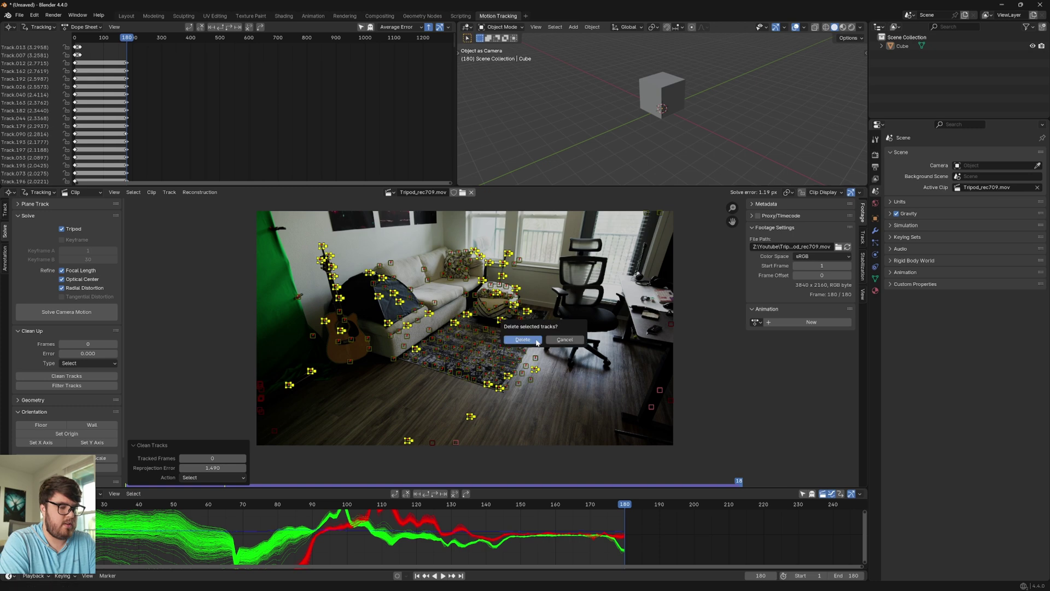
pyautogui.click(525, 340)
# Step: Re-solve the camera motion, lowering the solve error to 0.94 px
pyautogui.click(66, 312)
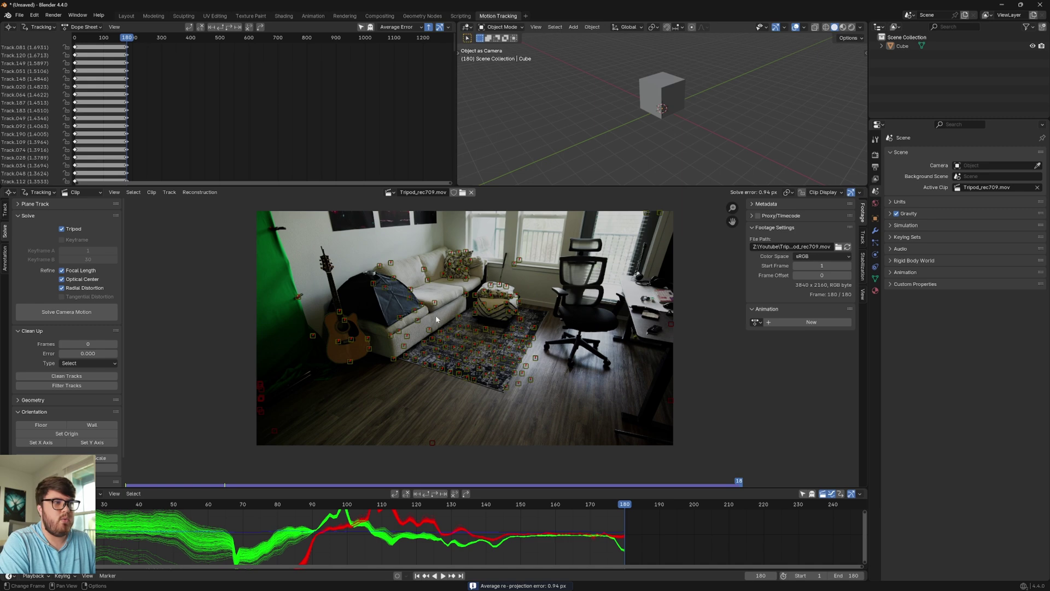
pyautogui.hscroll(1, 473, 354)
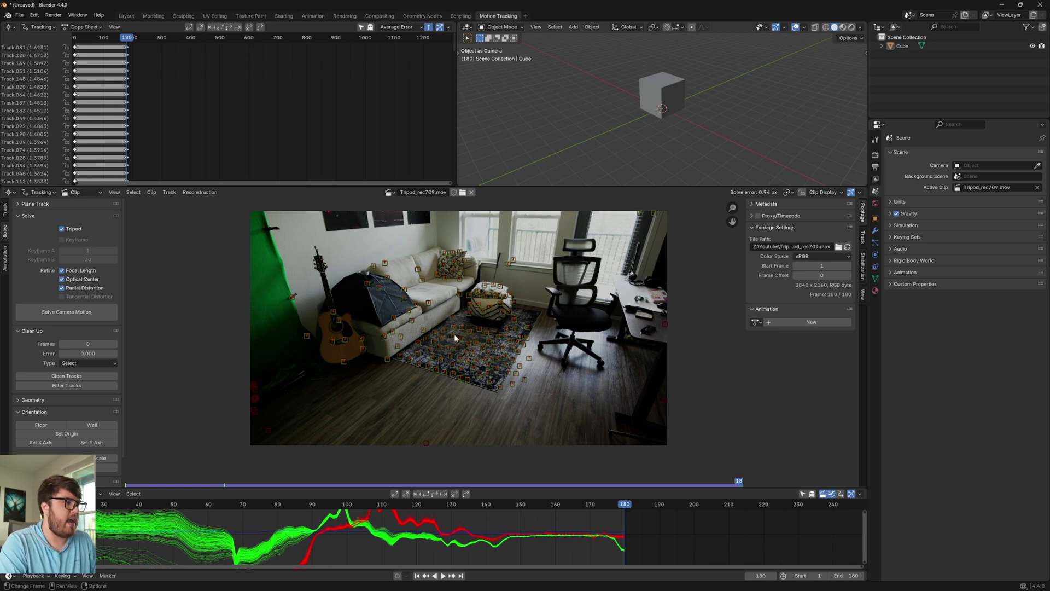
pyautogui.scroll(-2, 320, 549)
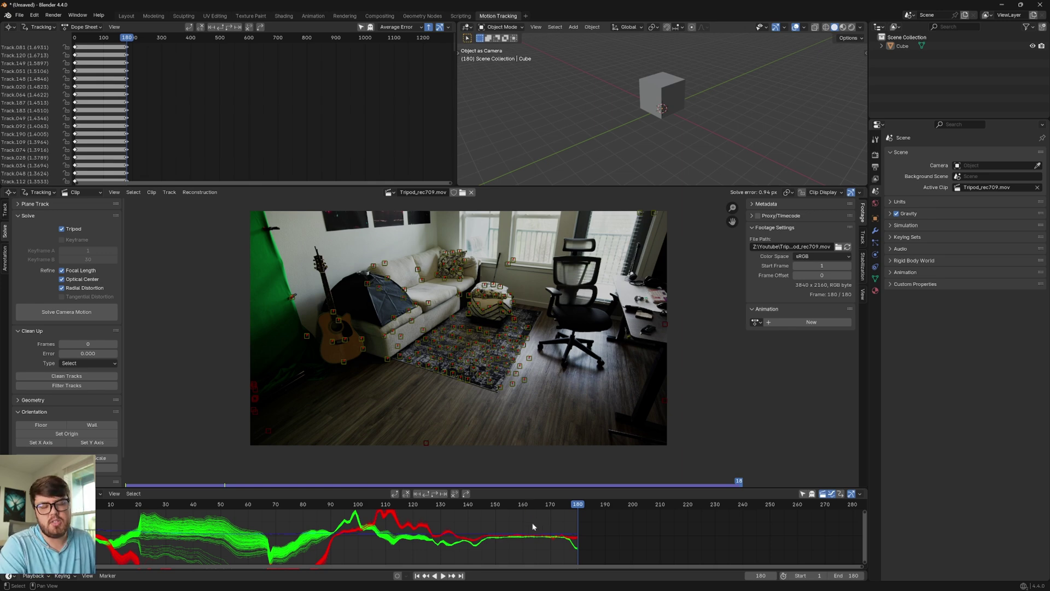
pyautogui.scroll(-1, 486, 304)
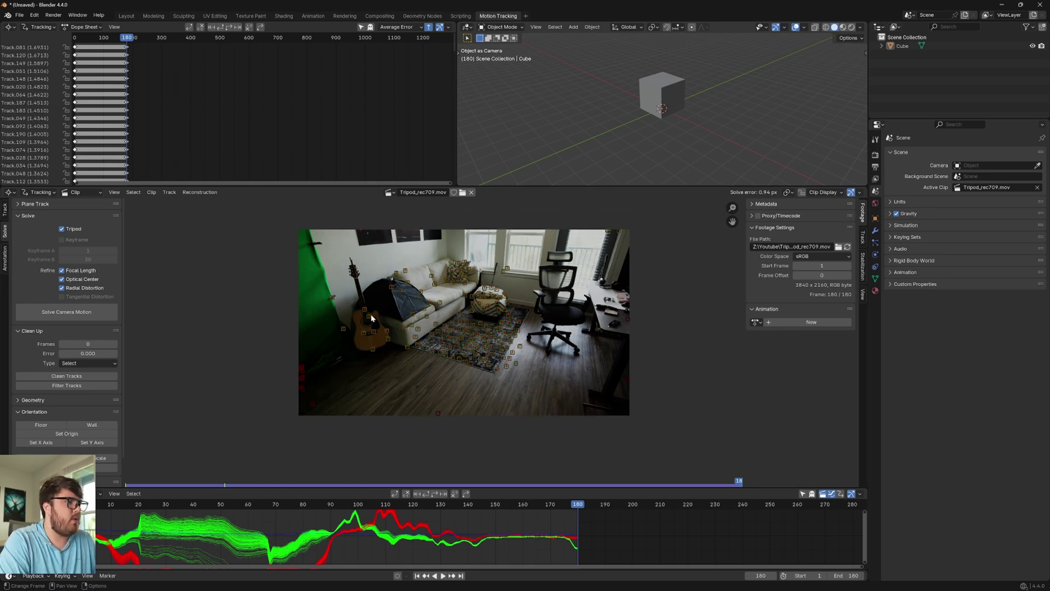
pyautogui.scroll(1, 371, 318)
pyautogui.scroll(-2, 114, 373)
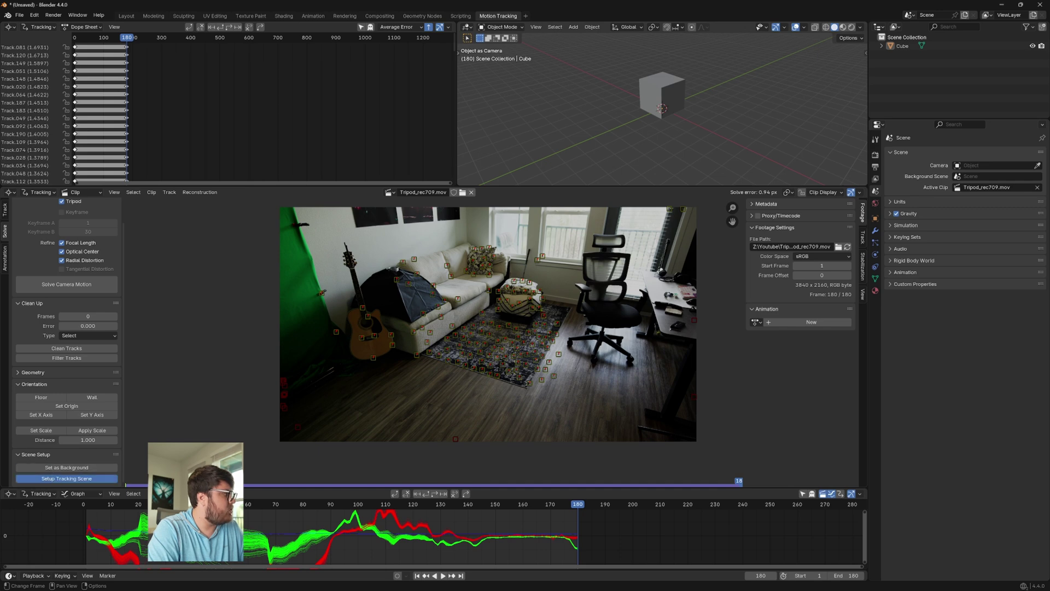
# Step: Set up the tracking scene and delete the foreground and background collections and the Cube
pyautogui.click(52, 478)
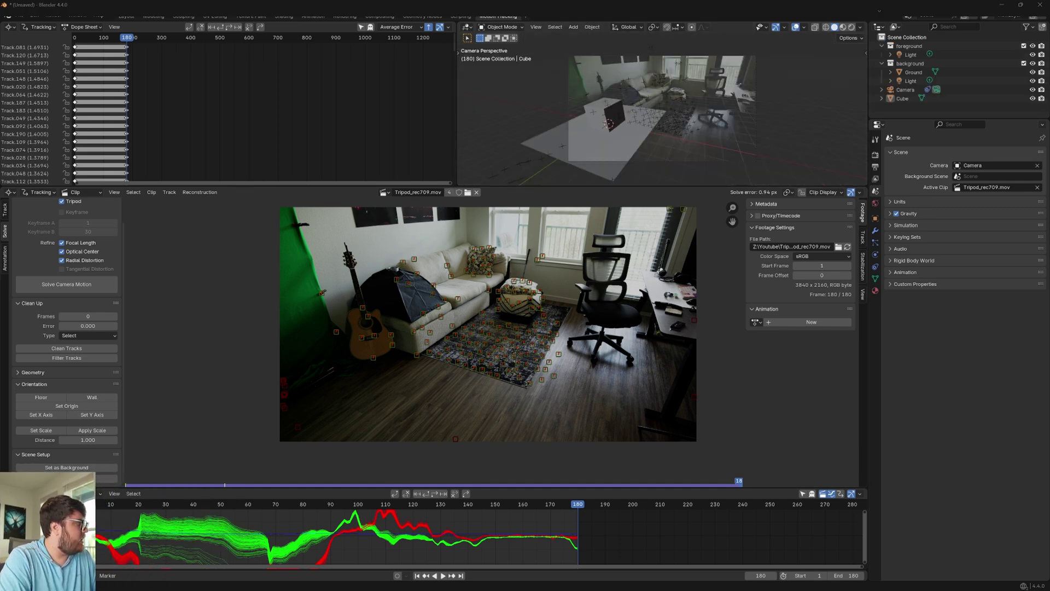
pyautogui.click(911, 46)
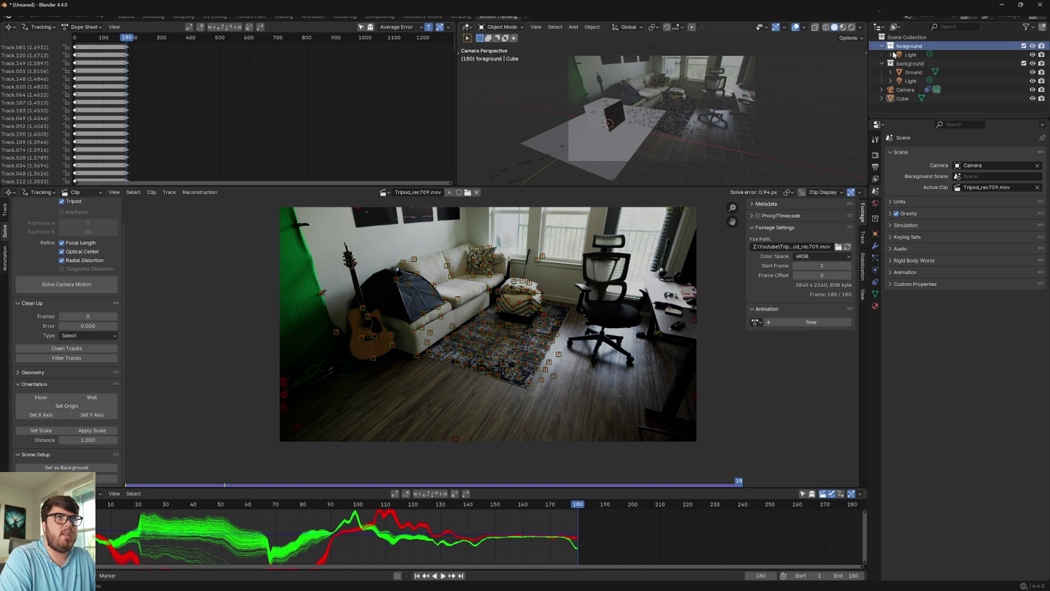
pyautogui.press('Delete')
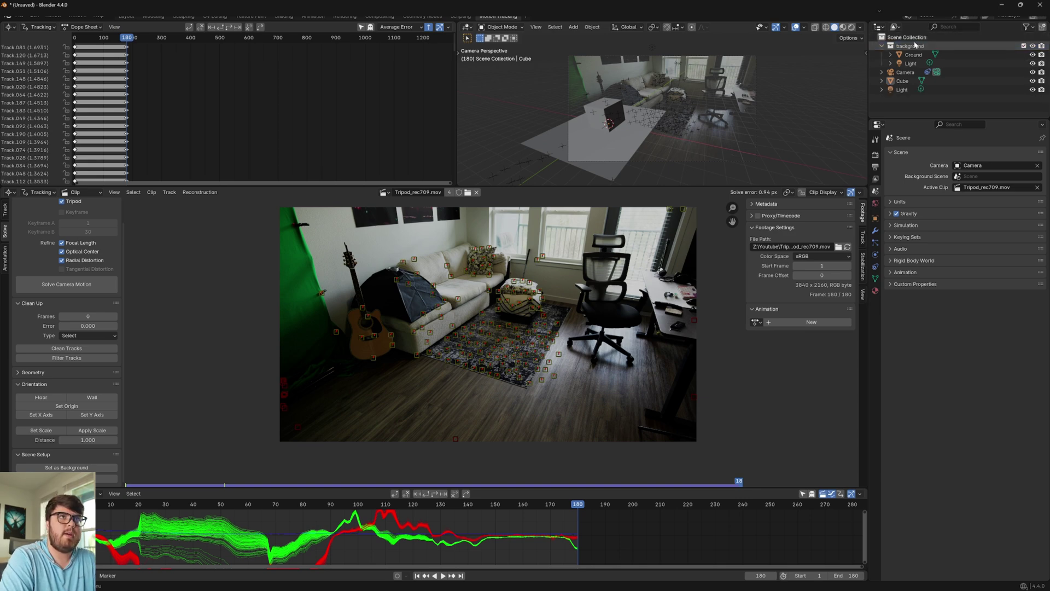
pyautogui.click(915, 47)
pyautogui.press('Delete')
pyautogui.click(908, 55)
pyautogui.press('Delete')
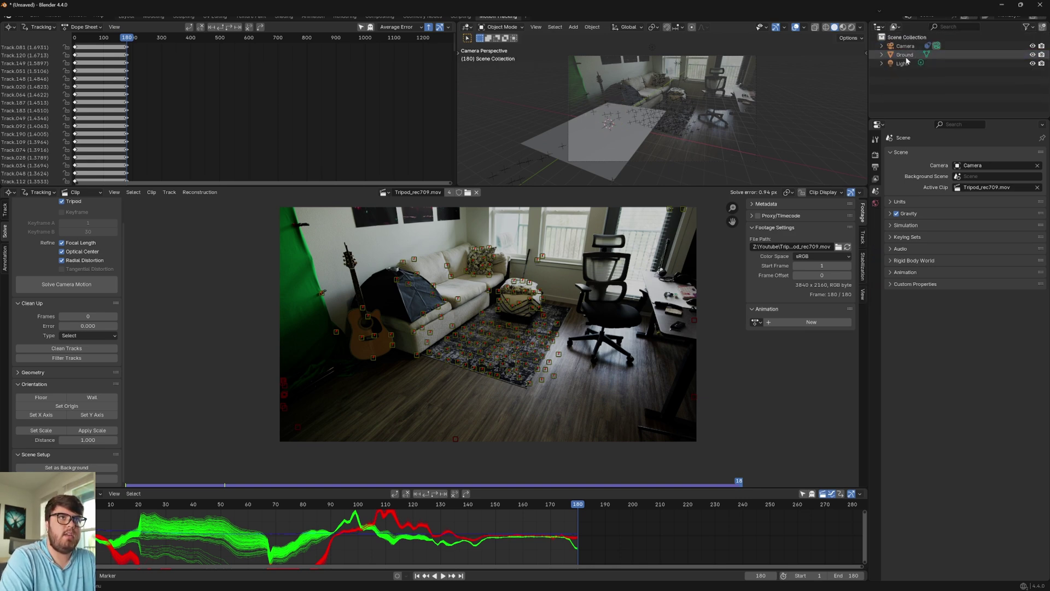
# Step: Delete the Ground and Light objects, maximize the window and open the view layer list
pyautogui.click(908, 55)
pyautogui.press('Delete')
pyautogui.click(906, 55)
pyautogui.press('Delete')
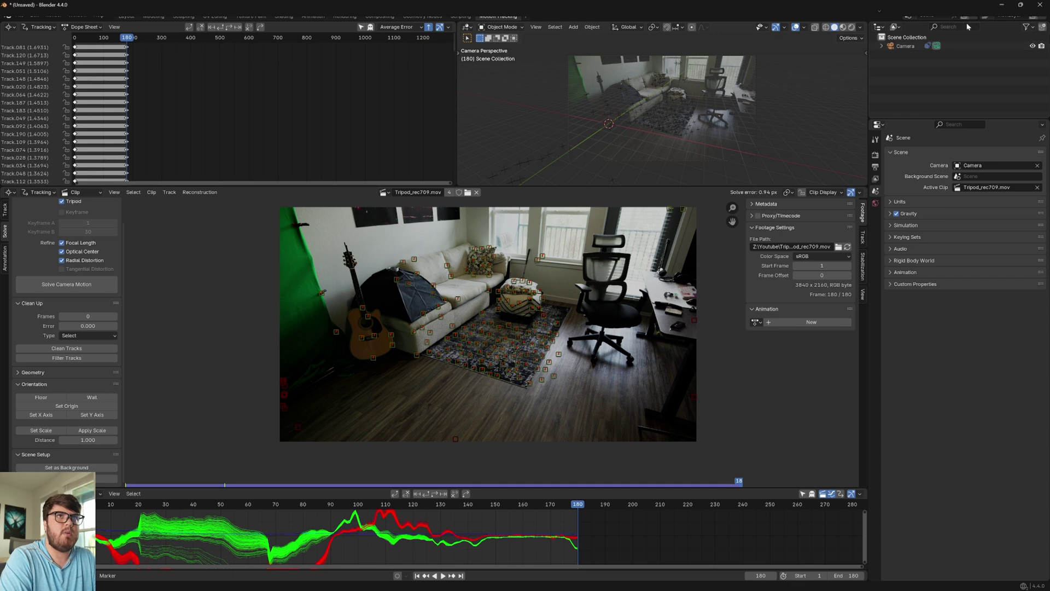
pyautogui.click(1021, 4)
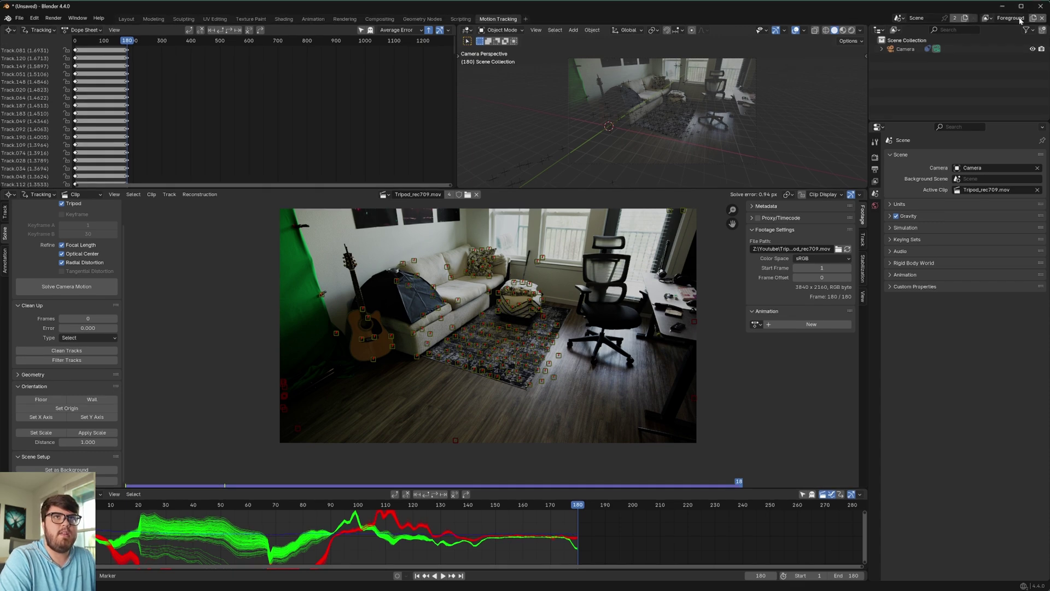
pyautogui.click(987, 19)
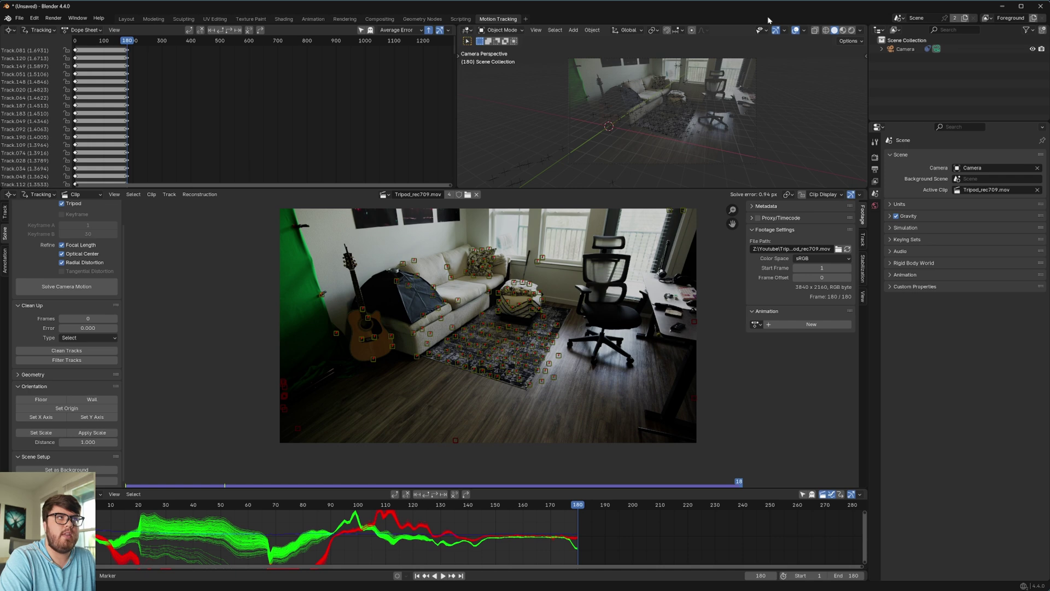
# Step: In Compositing, delete the extra Render Layers, Alpha Over and Scale nodes
pyautogui.click(379, 19)
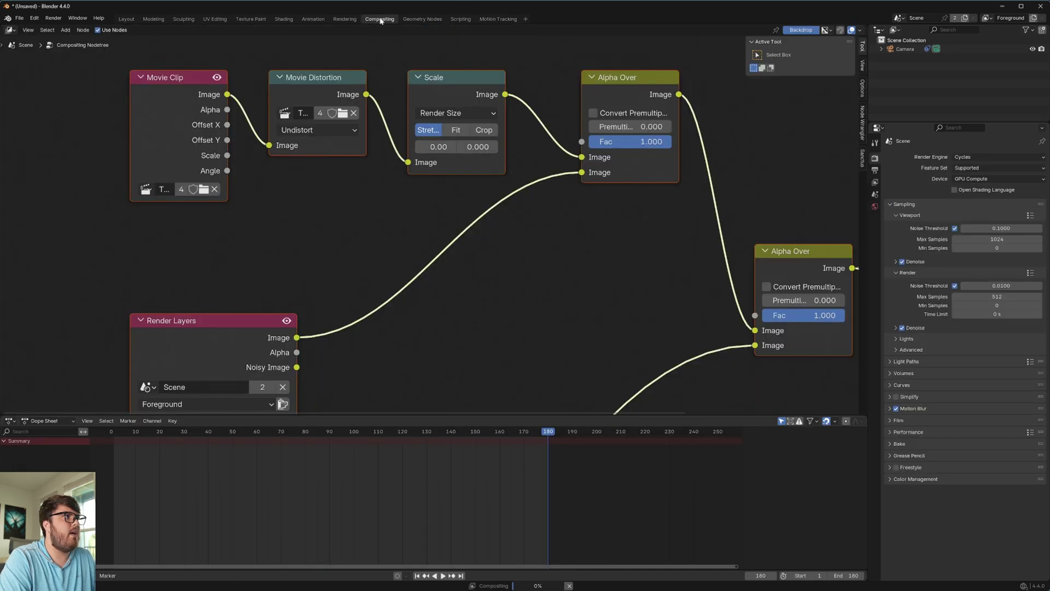
pyautogui.scroll(-6, 342, 202)
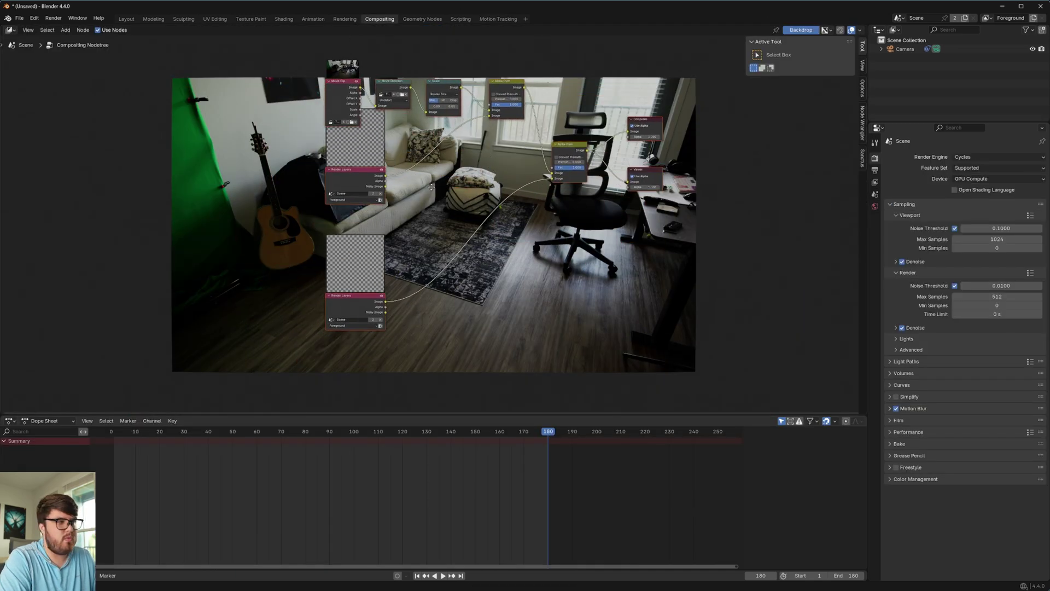
pyautogui.click(324, 318)
pyautogui.press('Home')
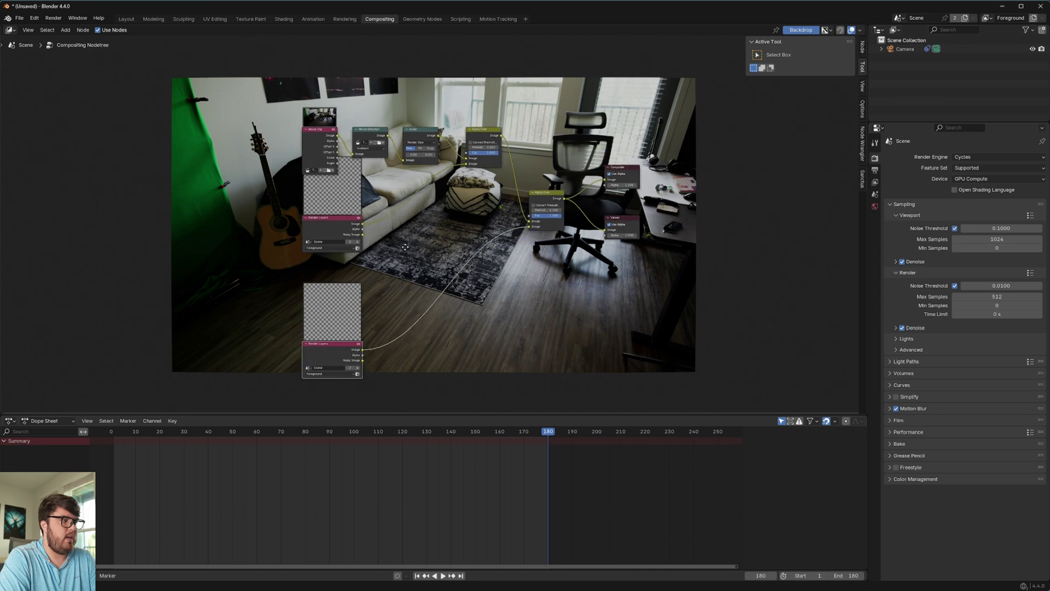
pyautogui.press('x')
pyautogui.click(543, 197)
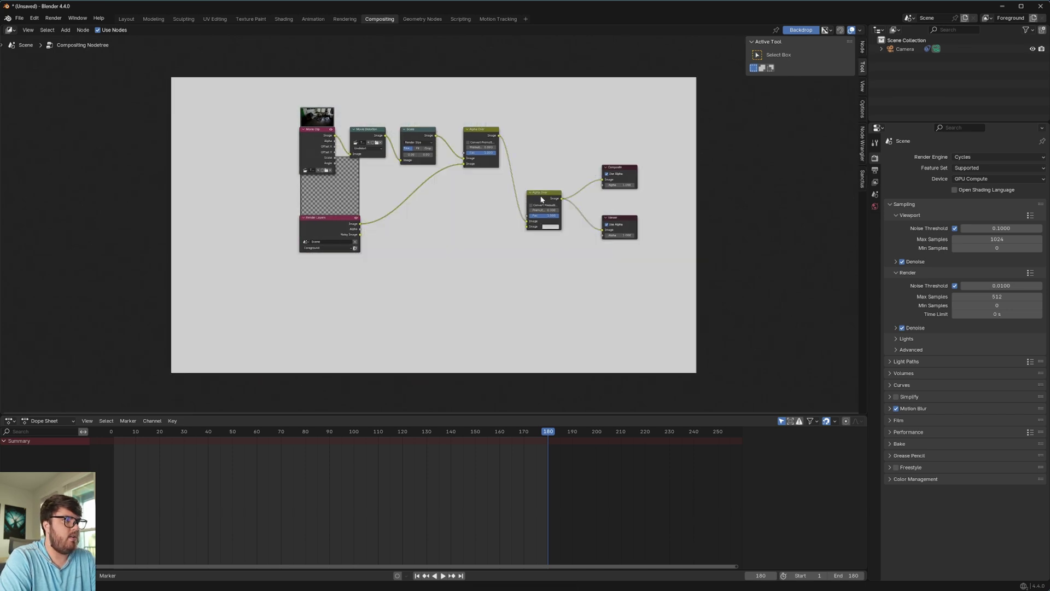
pyautogui.press('x')
pyautogui.moveTo(436, 185); pyautogui.dragTo(492, 223, button='middle')
pyautogui.click(378, 254)
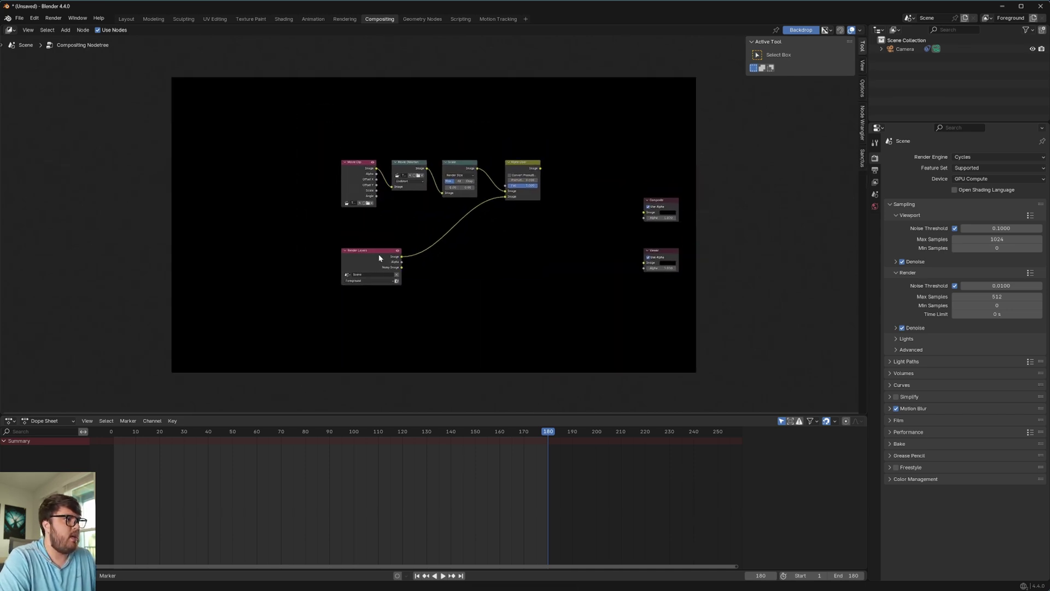
pyautogui.moveTo(378, 254); pyautogui.dragTo(341, 227)
pyautogui.click(464, 168)
pyautogui.press('x')
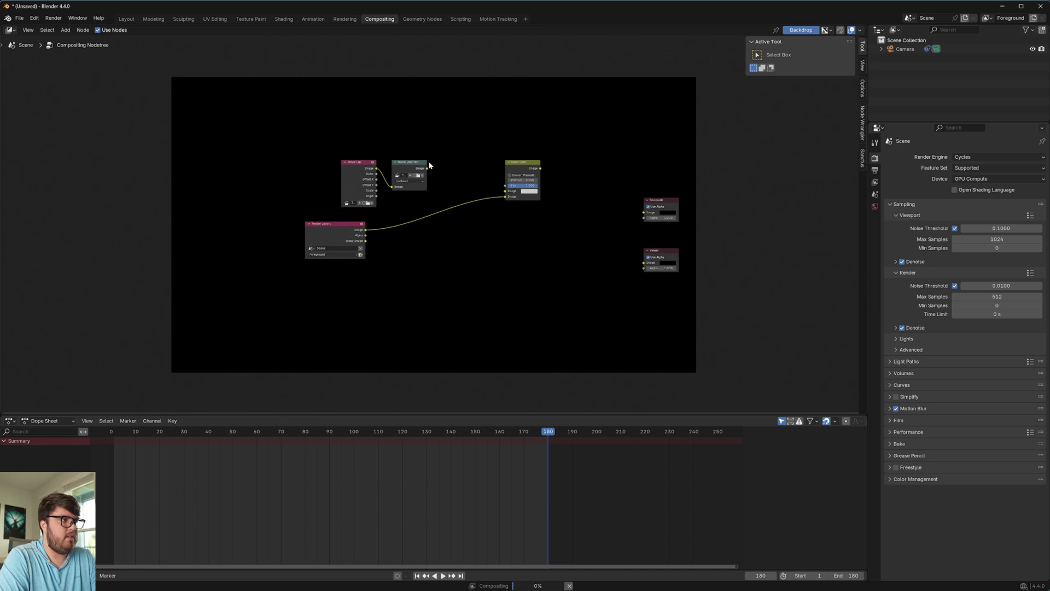
# Step: Link Movie Clip to Alpha Over and insert a Movie Distortion node set to Distort
pyautogui.moveTo(392, 187); pyautogui.dragTo(505, 191)
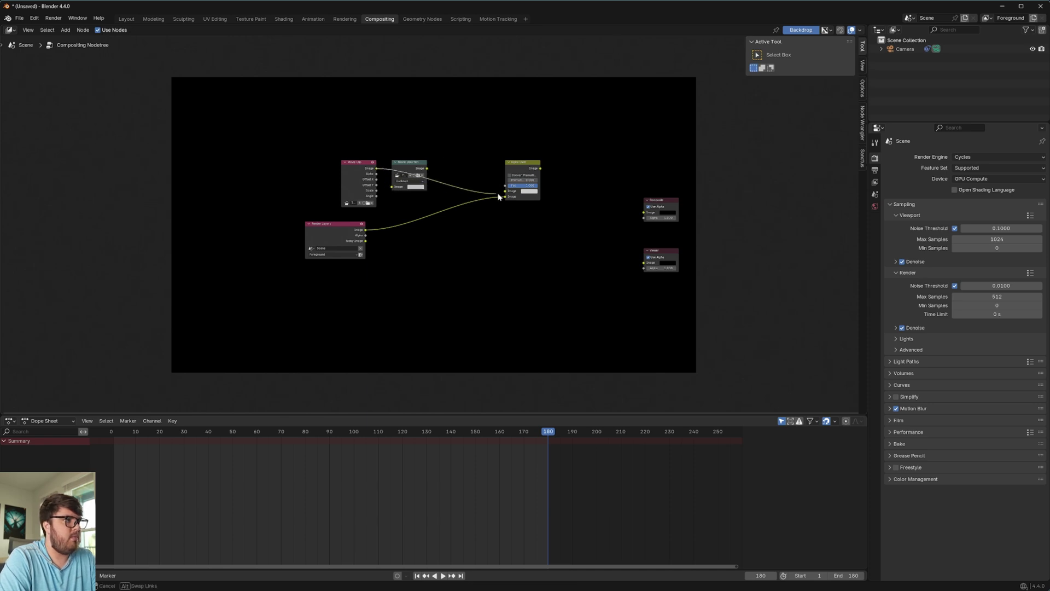
pyautogui.moveTo(417, 166); pyautogui.dragTo(429, 215)
pyautogui.scroll(3, 482, 224)
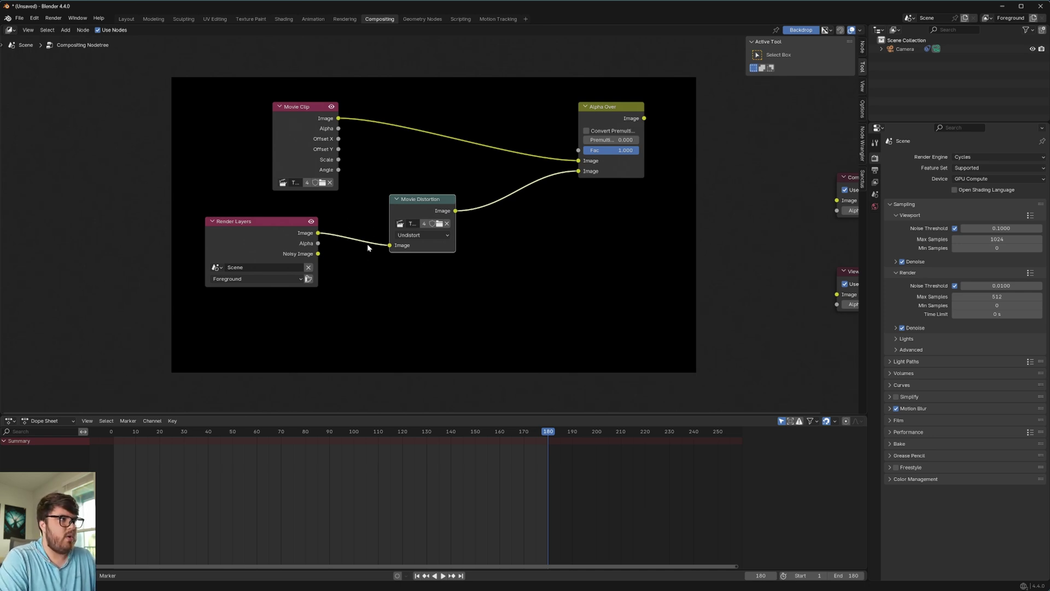
pyautogui.click(424, 235)
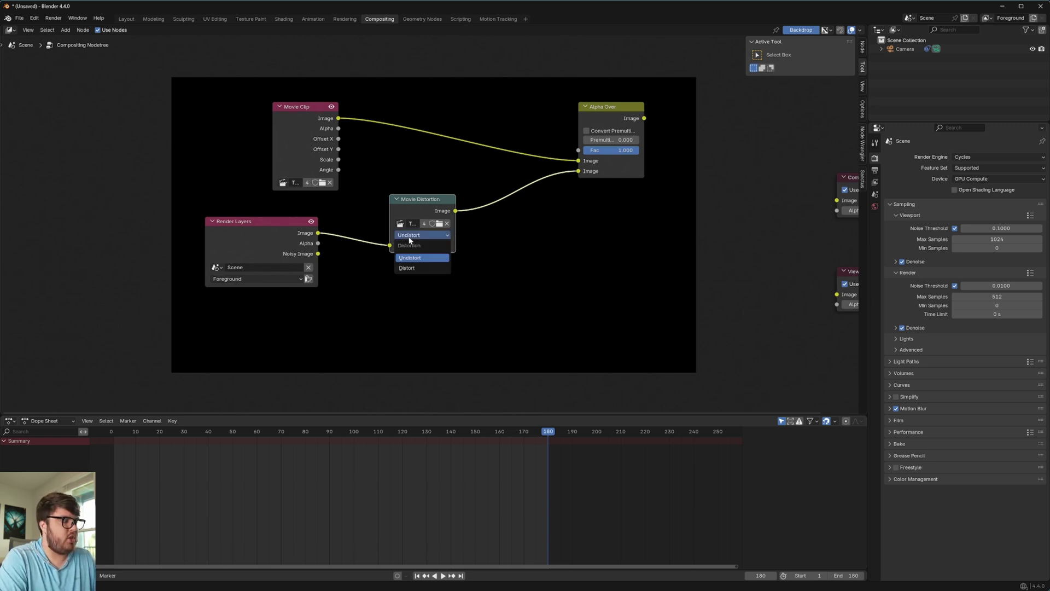
pyautogui.click(419, 268)
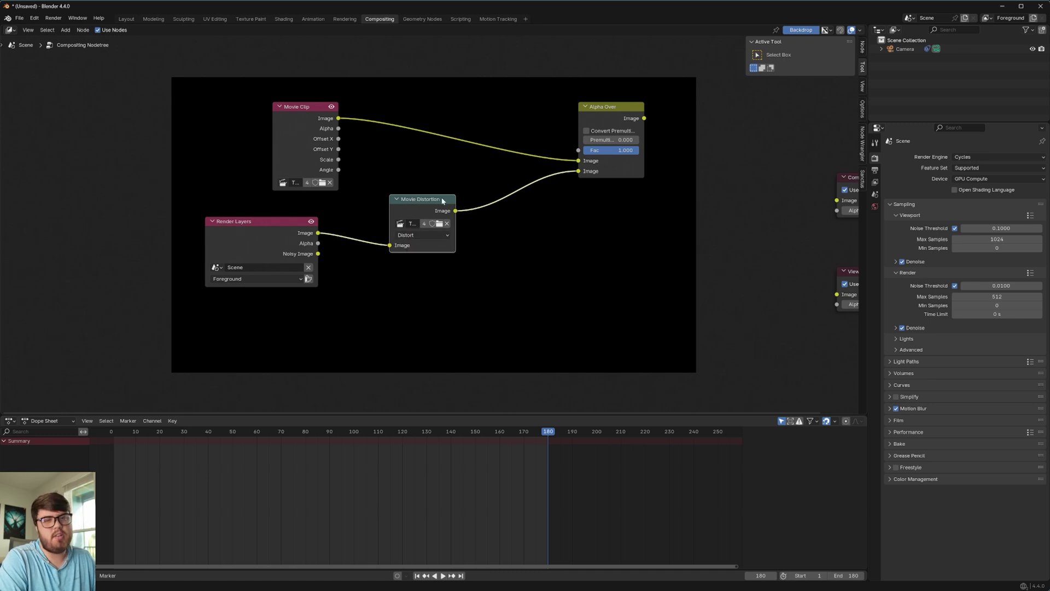
pyautogui.moveTo(284, 234); pyautogui.dragTo(326, 248)
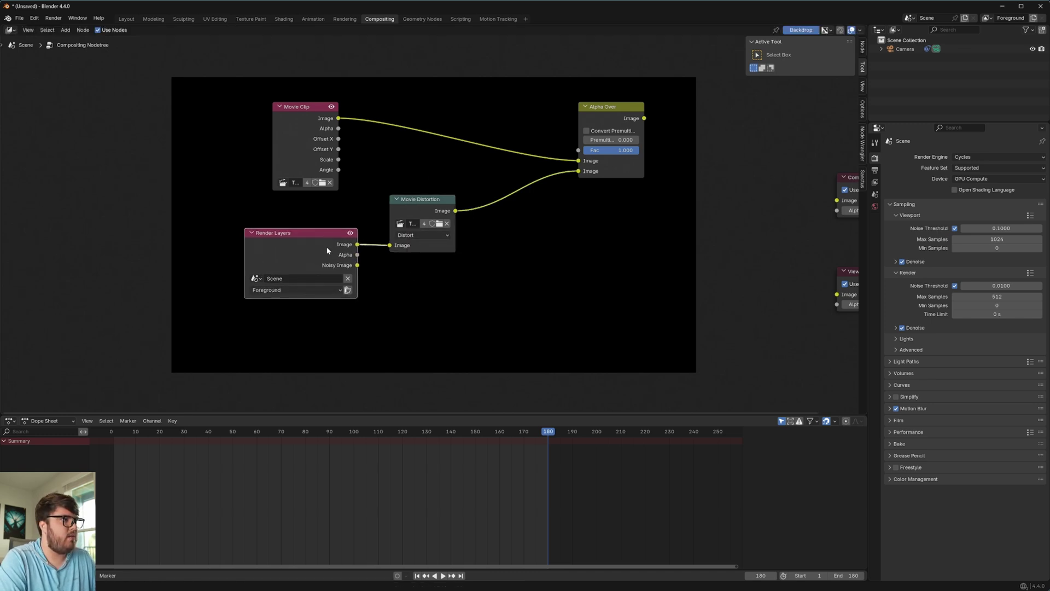
# Step: In Layout, look through the tracked camera and select the Camera object
pyautogui.click(126, 19)
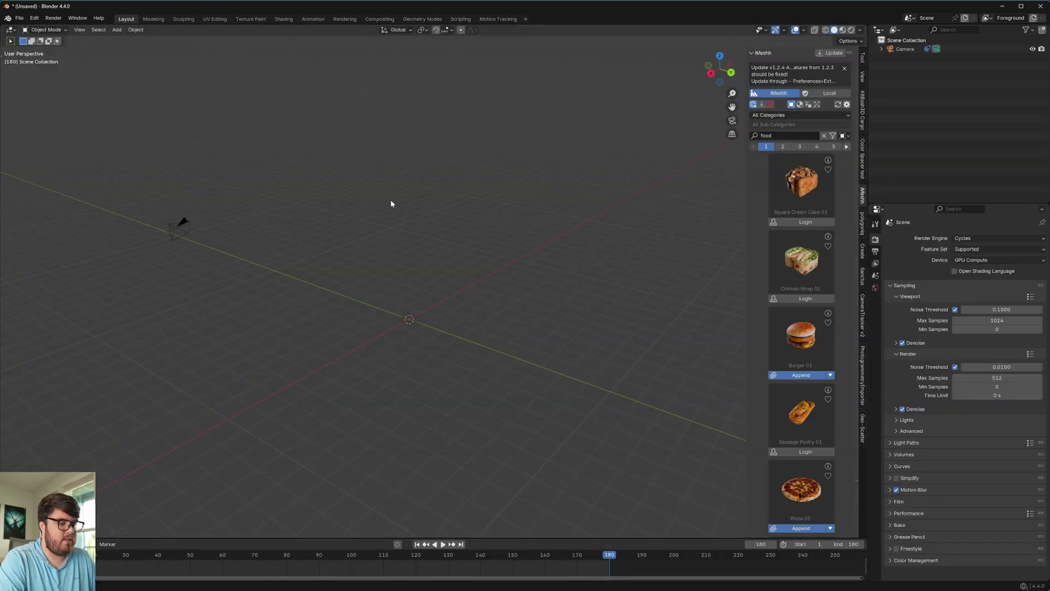
pyautogui.press('KP_0')
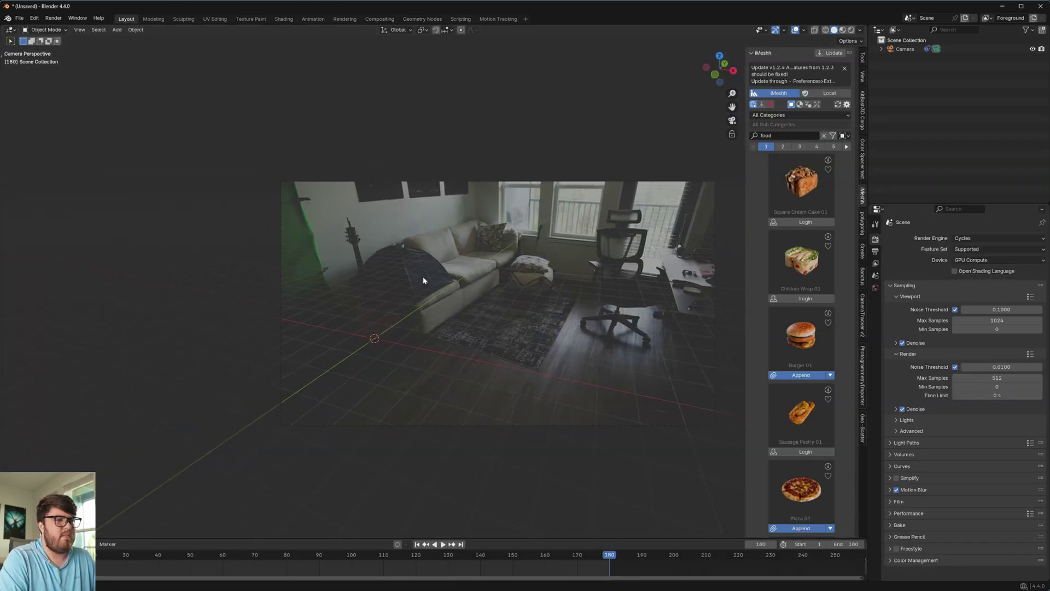
pyautogui.press('n')
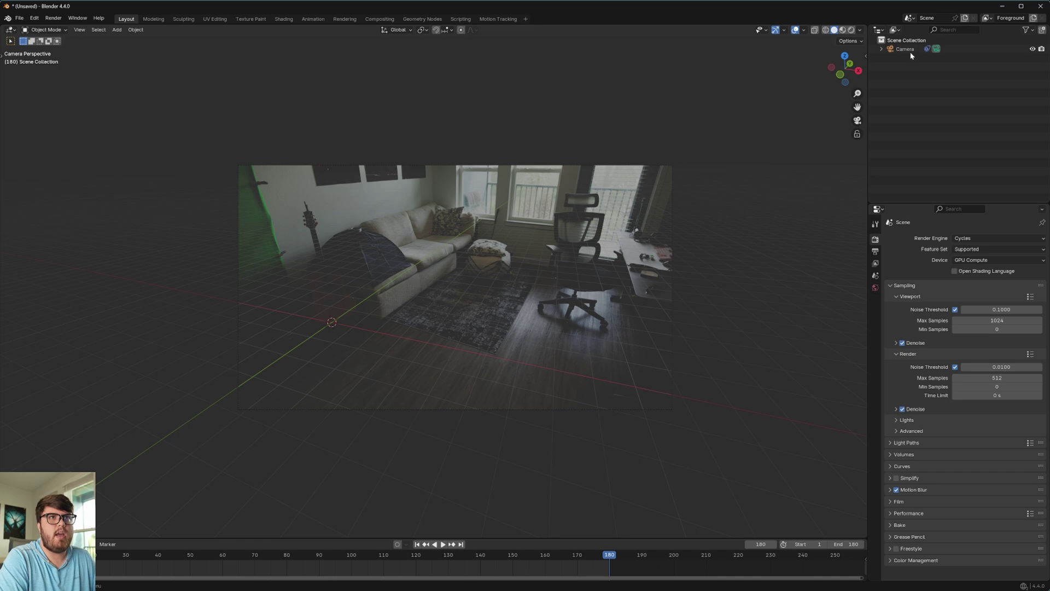
pyautogui.click(905, 49)
# Step: Set the camera's background image opacity to 1.000
pyautogui.click(875, 339)
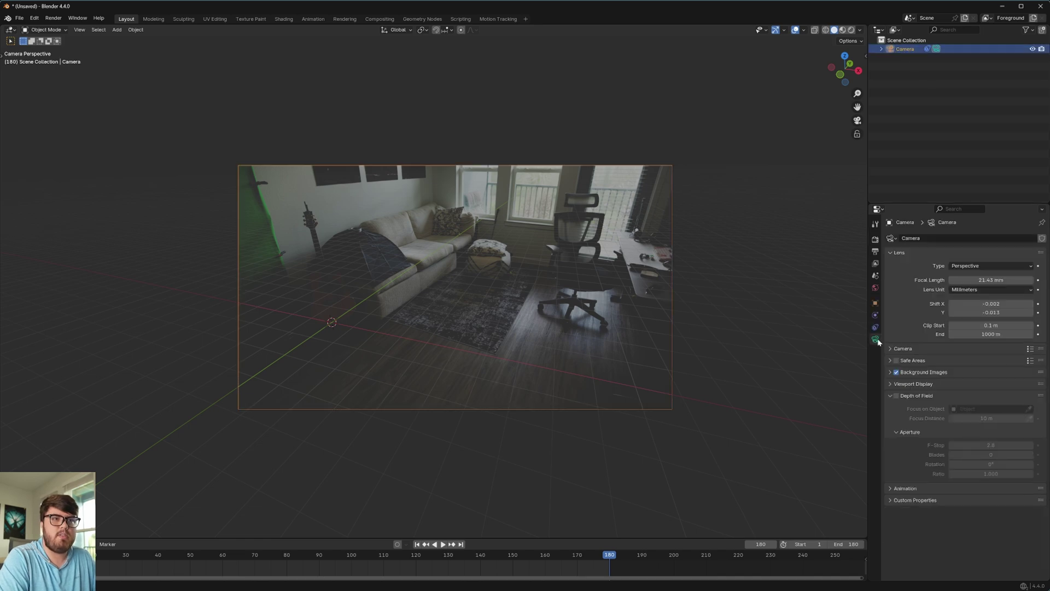
pyautogui.click(914, 372)
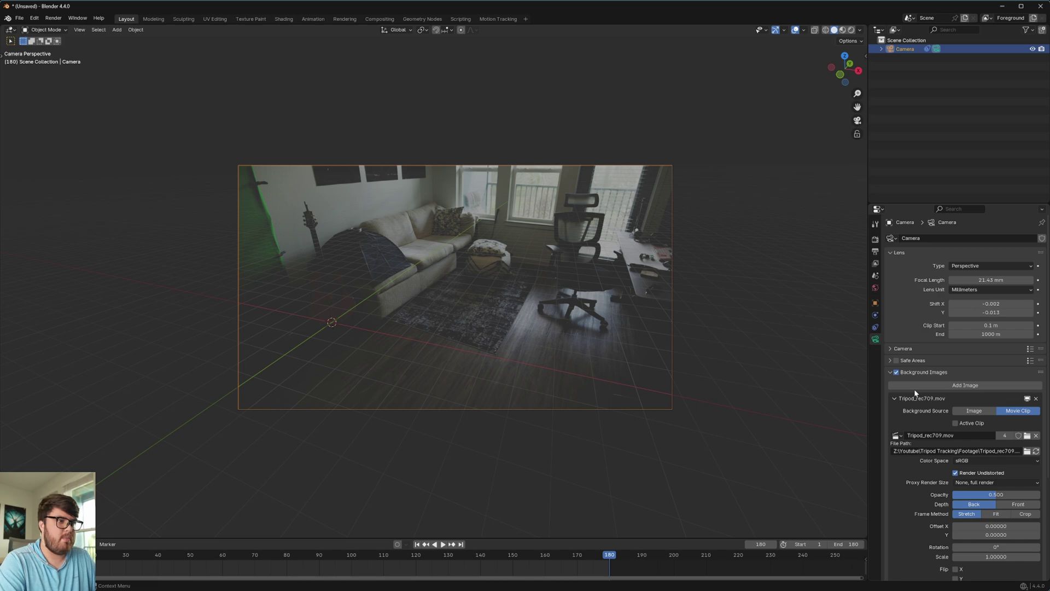
pyautogui.doubleClick(995, 494)
pyautogui.write('1')
pyautogui.press('Return')
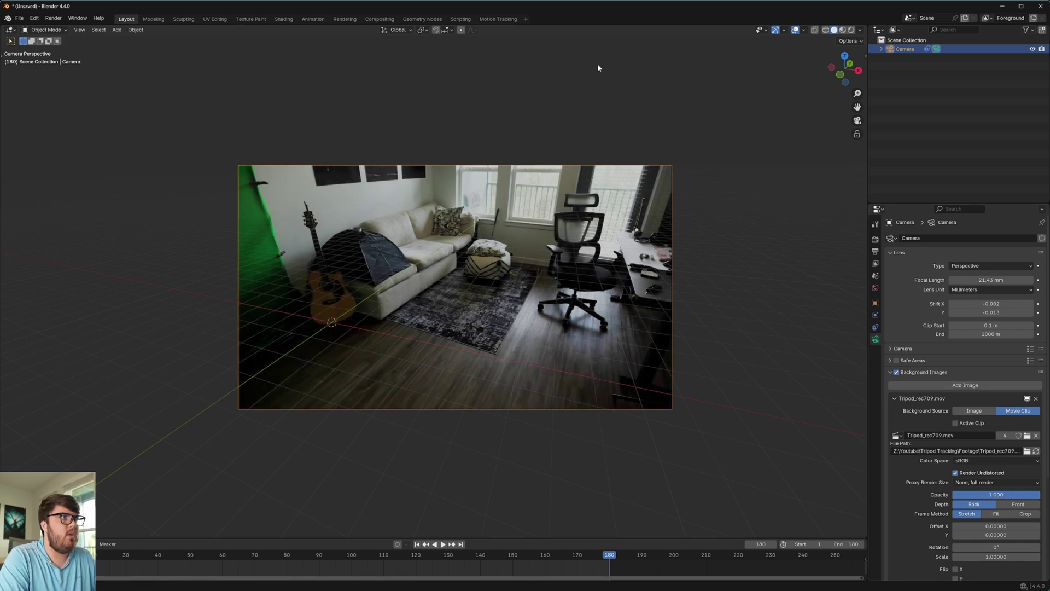
pyautogui.click(499, 19)
# Step: Select three rug tracks and frame their bundles in the 3D view to inspect them
pyautogui.scroll(4, 499, 399)
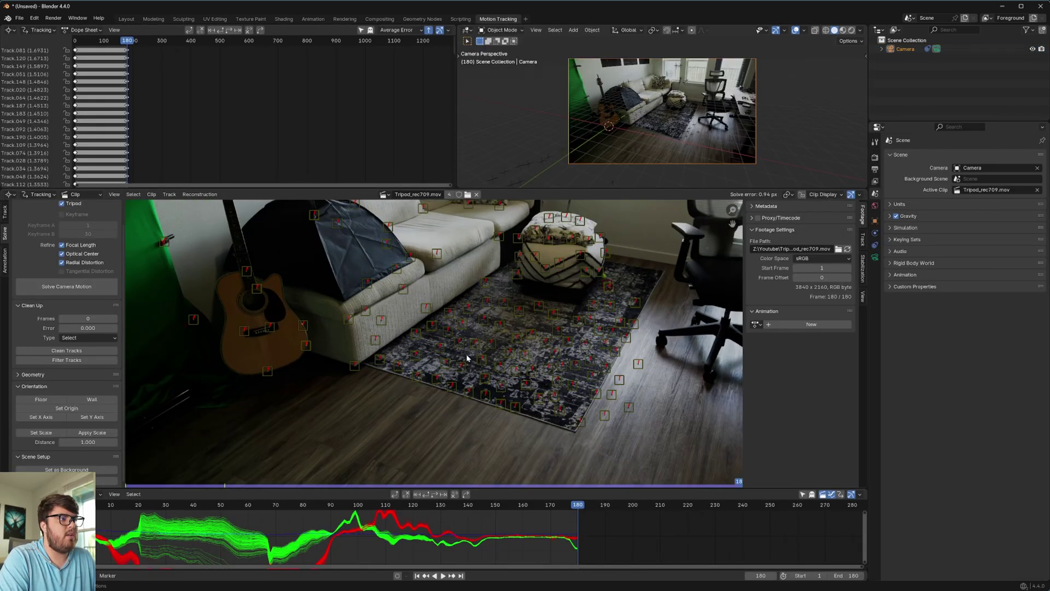
pyautogui.click(447, 364)
pyautogui.keyDown('shift'); pyautogui.click(574, 385); pyautogui.keyUp('shift')
pyautogui.keyDown('shift'); pyautogui.click(600, 331); pyautogui.keyUp('shift')
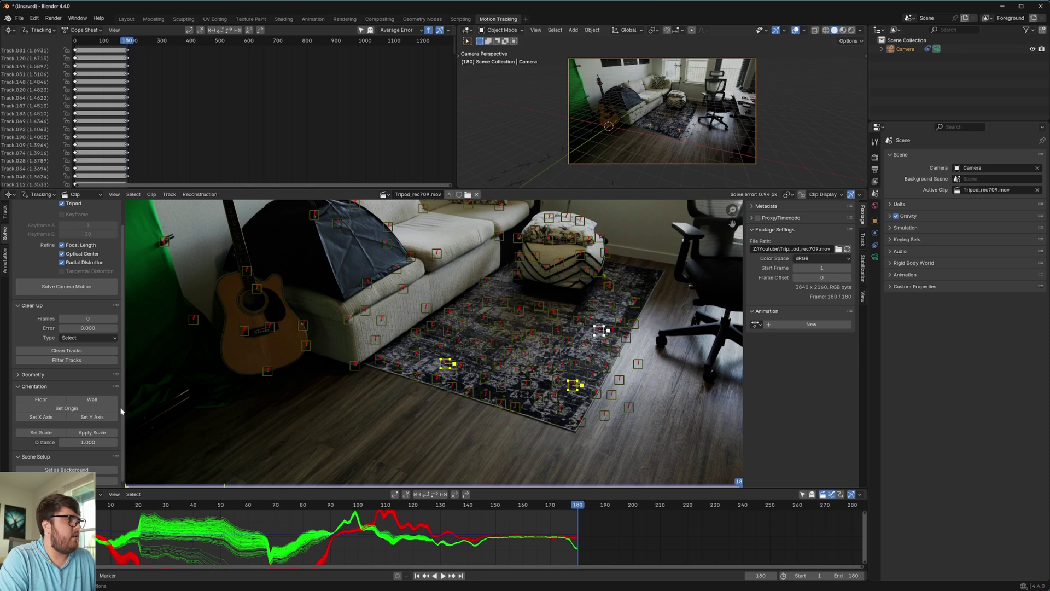
pyautogui.press('KP_Decimal')
pyautogui.scroll(-5, 671, 117)
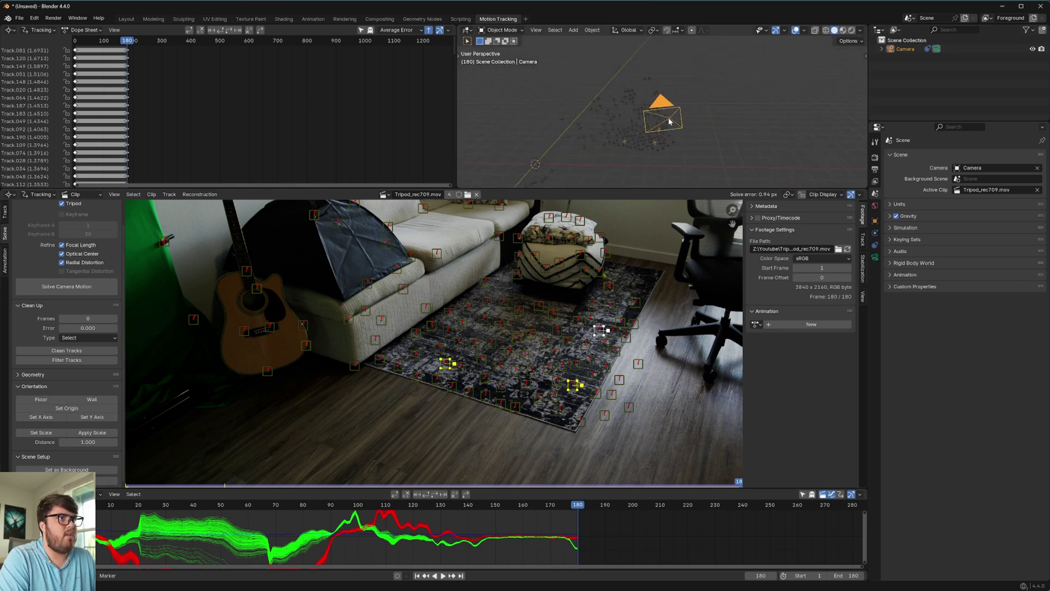
pyautogui.moveTo(670, 117); pyautogui.dragTo(671, 84, button='middle')
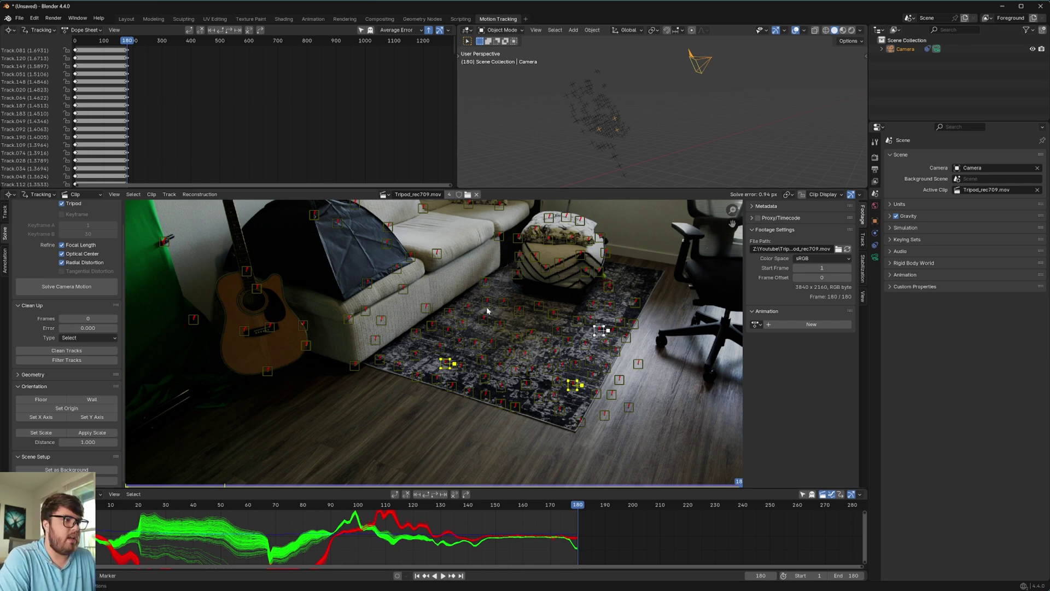
pyautogui.moveTo(505, 307); pyautogui.dragTo(498, 331, button='middle')
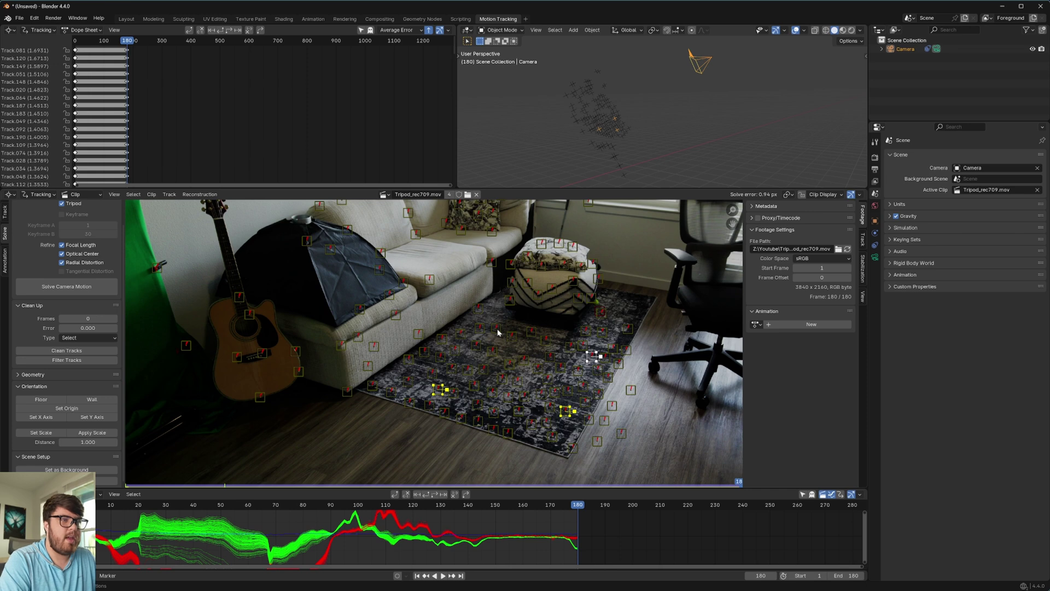
pyautogui.moveTo(470, 288)
pyautogui.mouseDown(button='middle')
pyautogui.moveTo(493, 285)
pyautogui.moveTo(481, 281)
pyautogui.mouseUp(button='middle')
# Step: In Layout, pan the camera view over the footage and return to the first frame
pyautogui.click(126, 19)
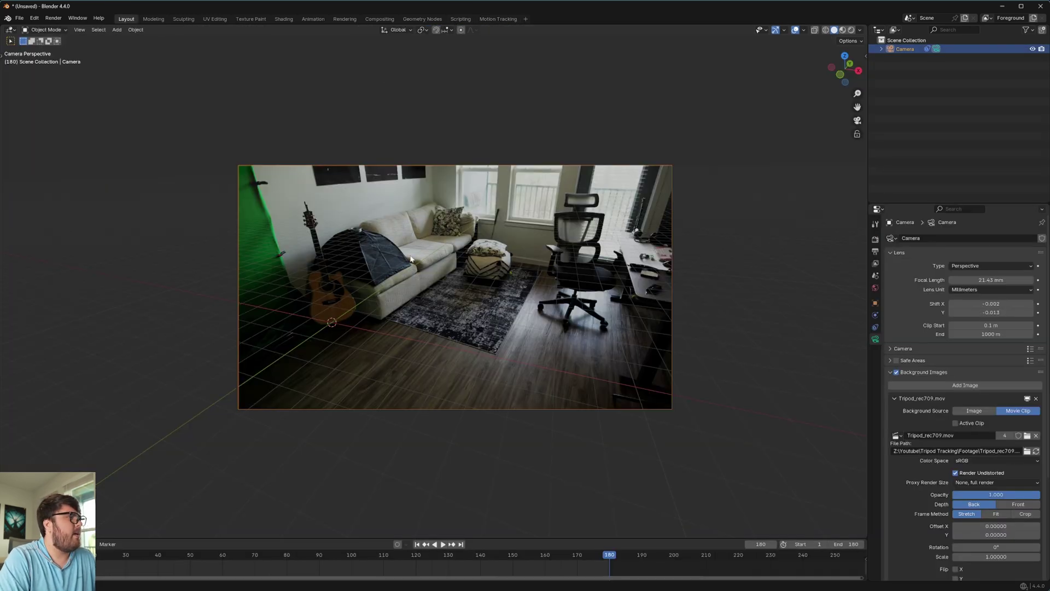
pyautogui.scroll(1, 494, 278)
pyautogui.scroll(-1, 421, 350)
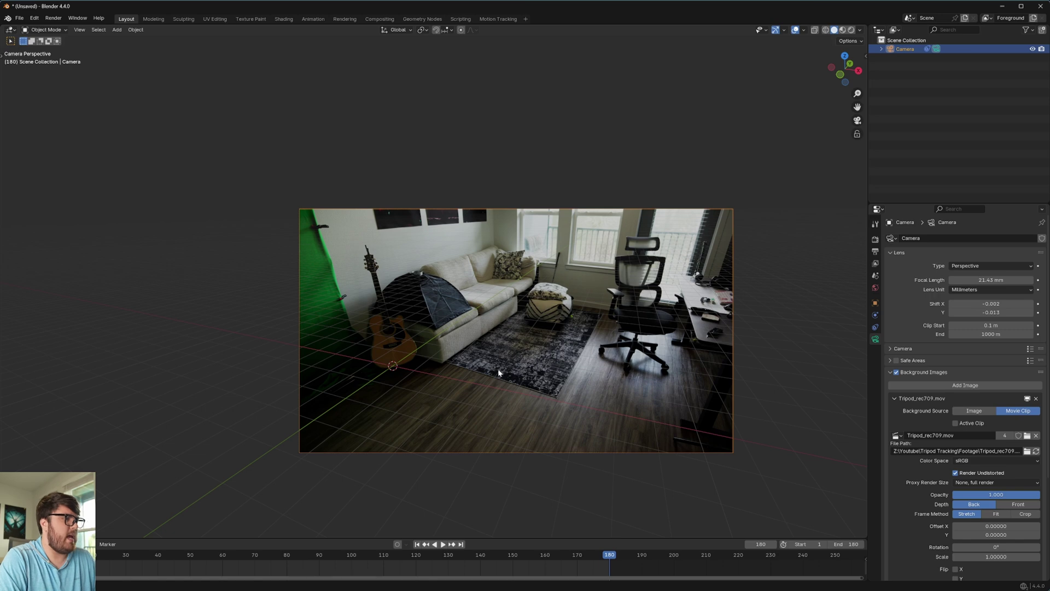
pyautogui.keyDown('shift'); pyautogui.moveTo(498, 373); pyautogui.dragTo(558, 359, button='middle'); pyautogui.keyUp('shift')
pyautogui.keyDown('shift'); pyautogui.moveTo(583, 317); pyautogui.dragTo(611, 312, button='middle'); pyautogui.keyUp('shift')
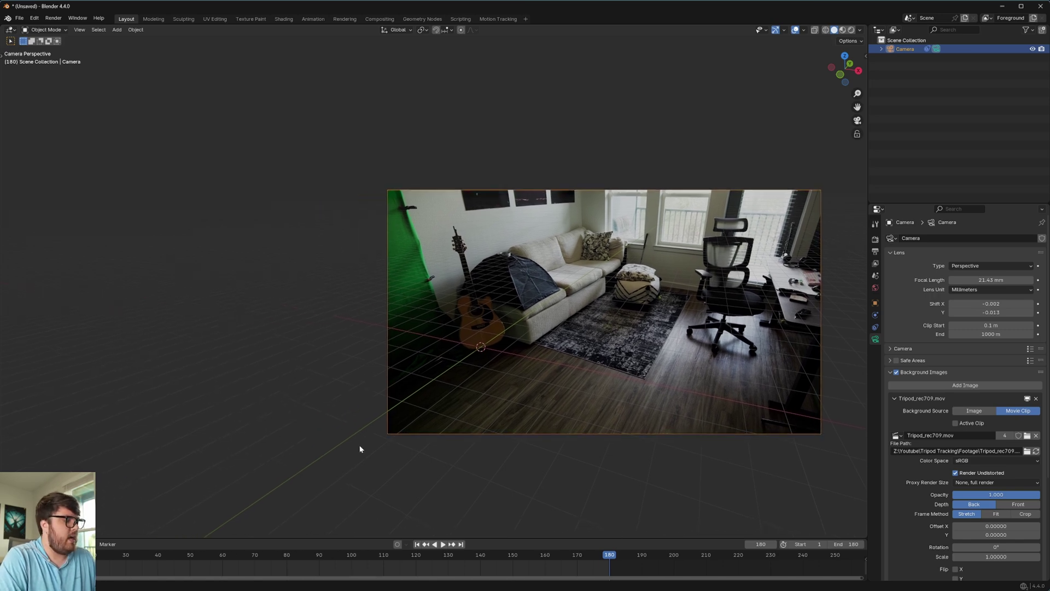
pyautogui.hotkey('shift', 'Left')
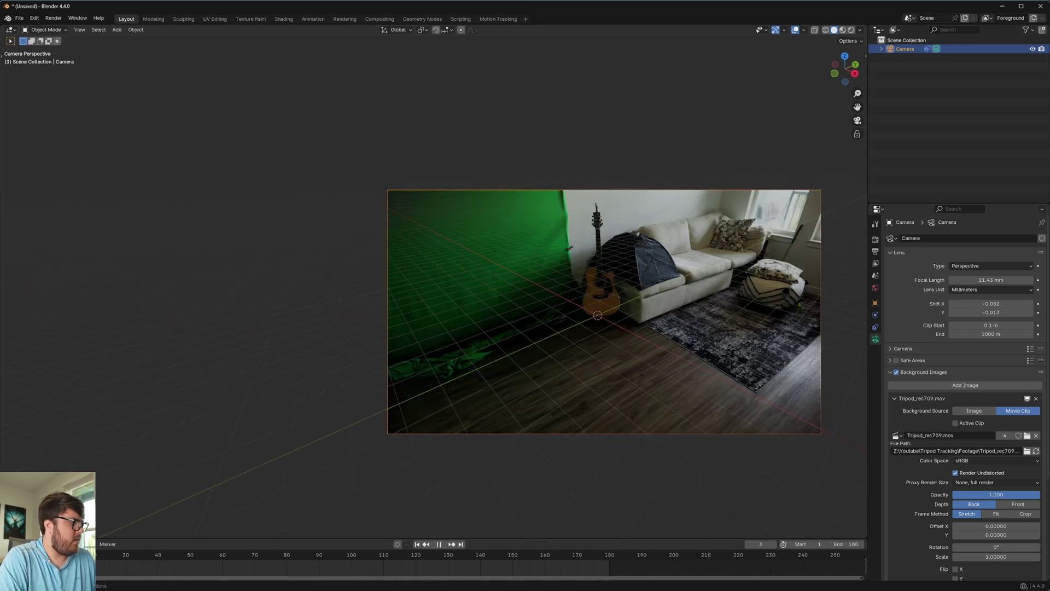
pyautogui.keyDown('ctrl'); pyautogui.scroll(-1, 635, 356); pyautogui.keyUp('ctrl')
pyautogui.keyDown('shift'); pyautogui.moveTo(636, 358); pyautogui.dragTo(538, 365, button='middle'); pyautogui.keyUp('shift')
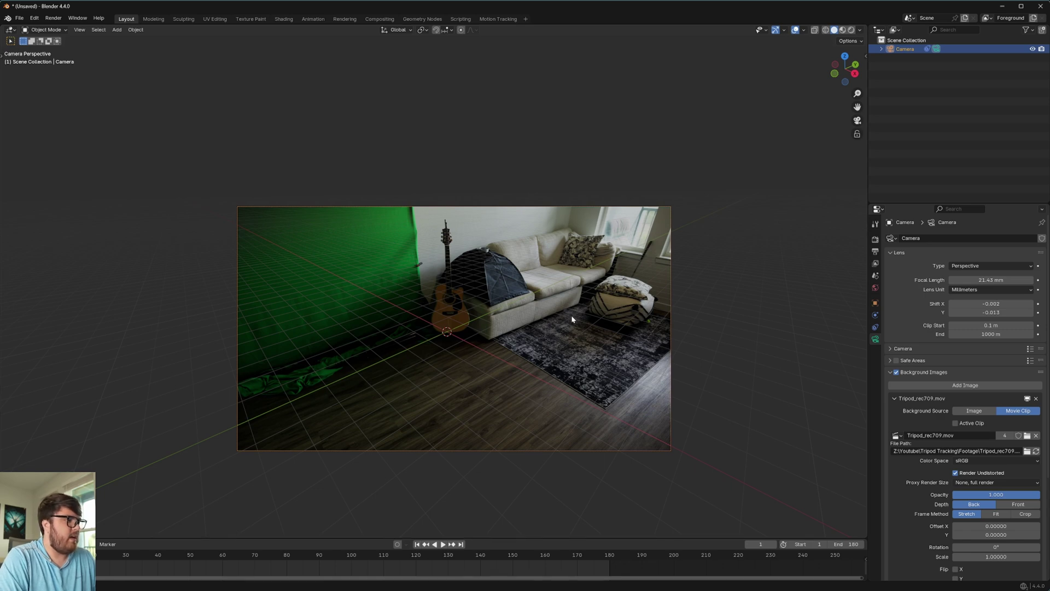
# Step: Clear the camera's rotation and location with Alt+R and Alt+G
pyautogui.press('n')
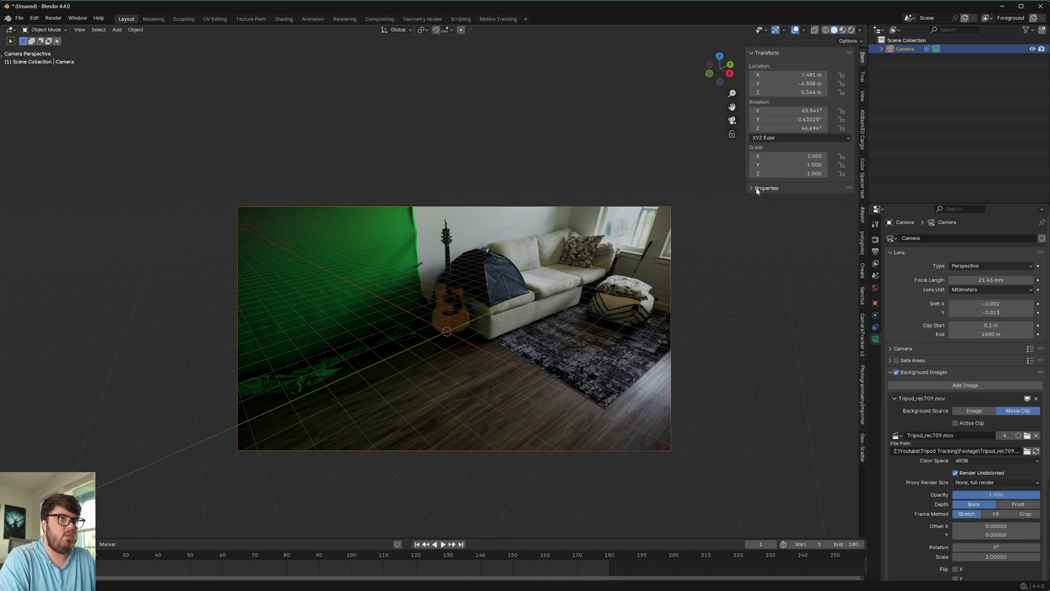
pyautogui.press('n')
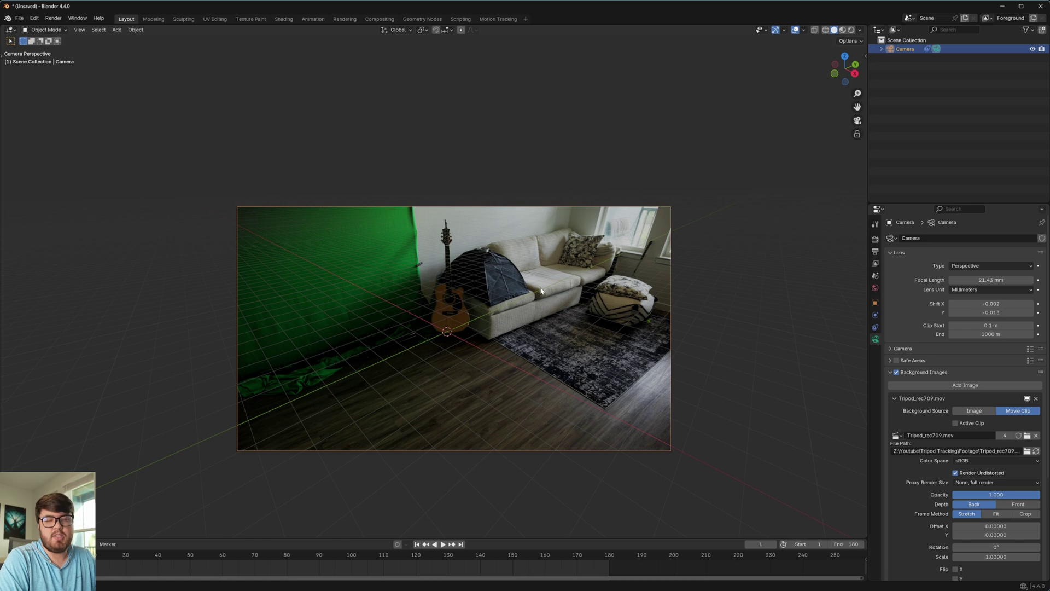
pyautogui.press('n')
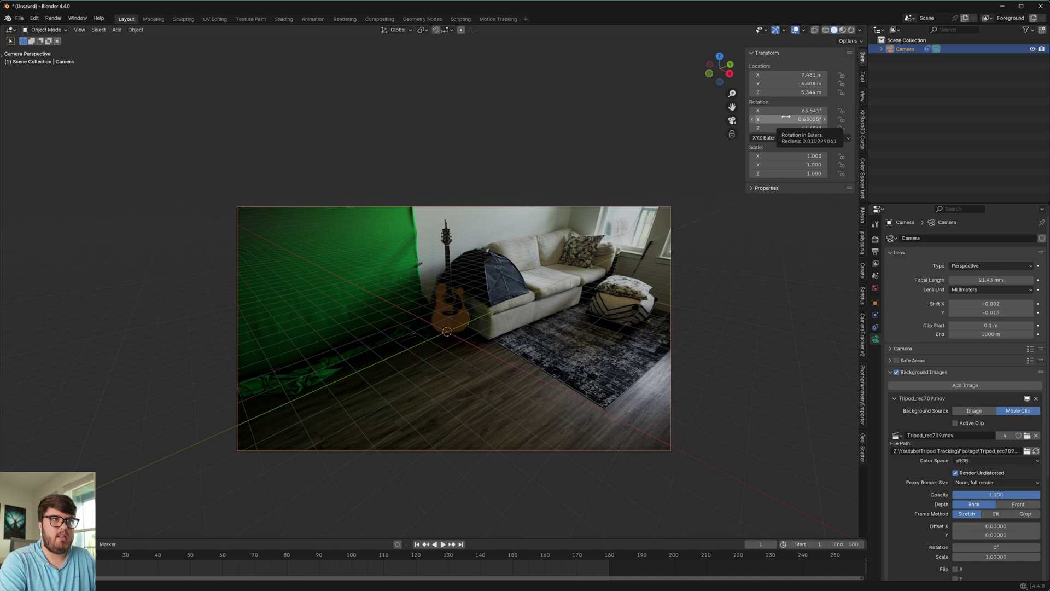
pyautogui.hotkey('alt', 'r')
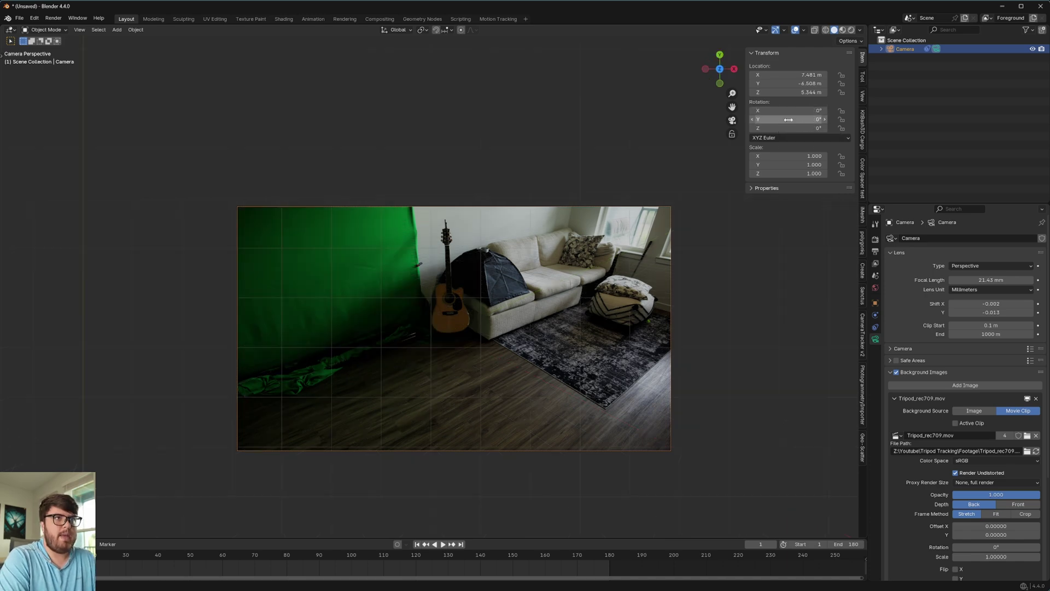
pyautogui.hotkey('alt', 'g')
# Step: Orbit out to see the camera and scrub the timeline to watch it pan
pyautogui.moveTo(689, 115); pyautogui.dragTo(472, 316, button='middle')
pyautogui.scroll(-8, 458, 287)
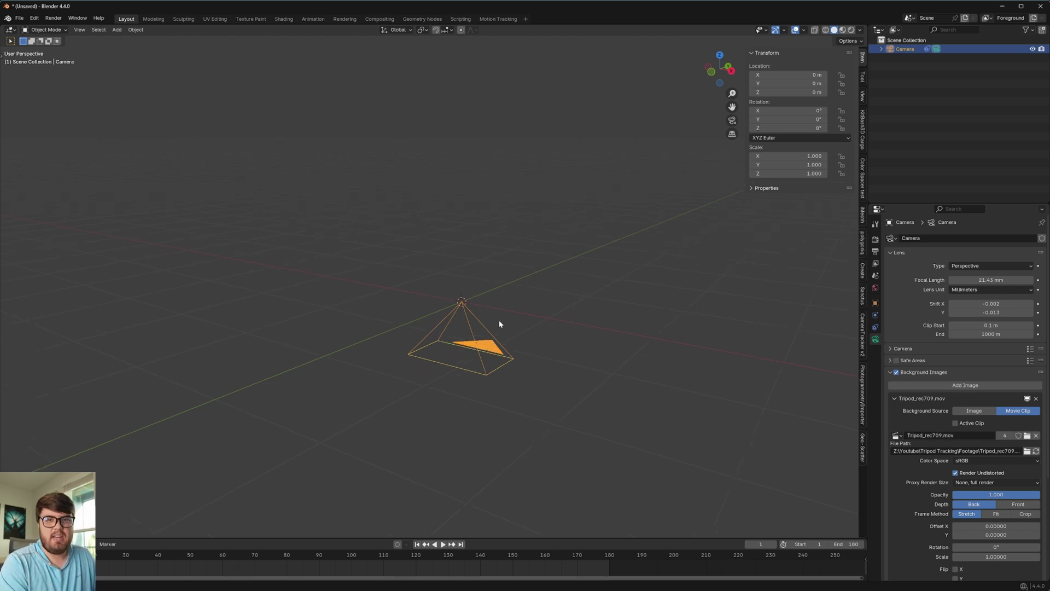
pyautogui.moveTo(498, 320); pyautogui.dragTo(451, 312, button='middle')
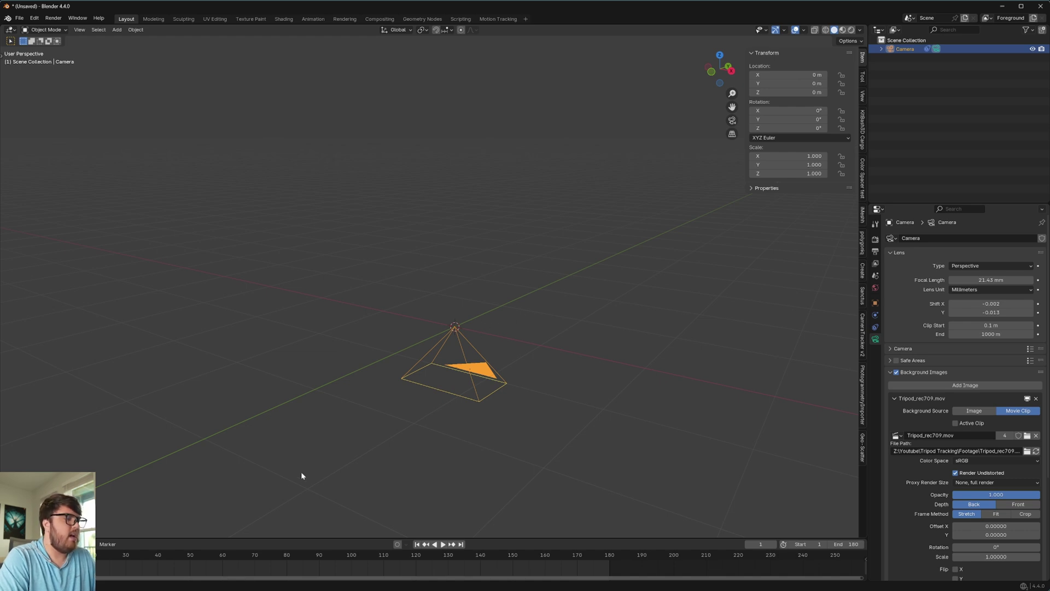
pyautogui.moveTo(142, 563); pyautogui.dragTo(457, 550)
pyautogui.moveTo(457, 437); pyautogui.dragTo(500, 349, button='middle')
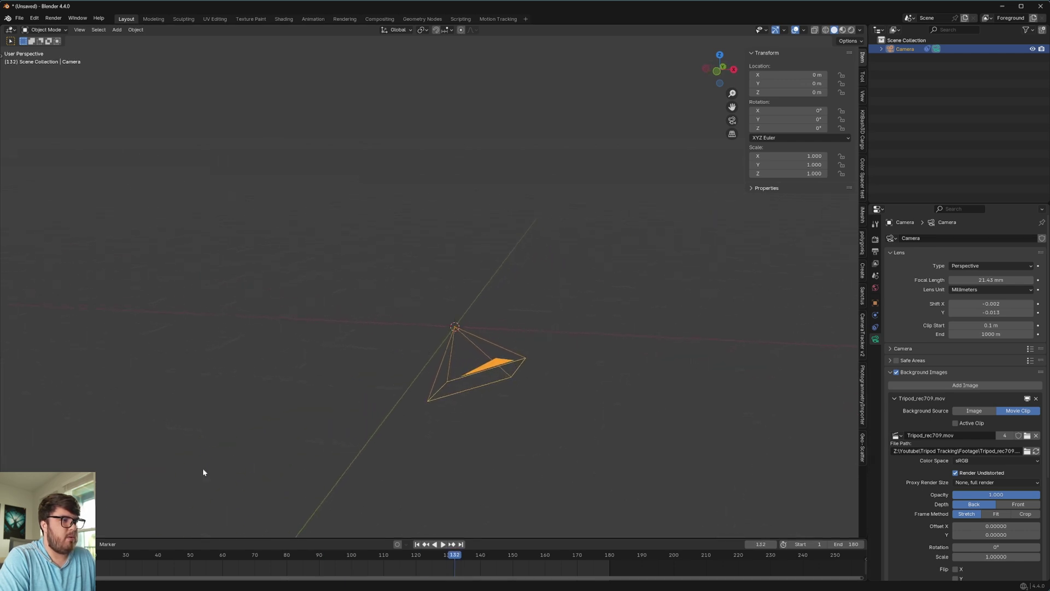
pyautogui.hotkey('shift', 'Left')
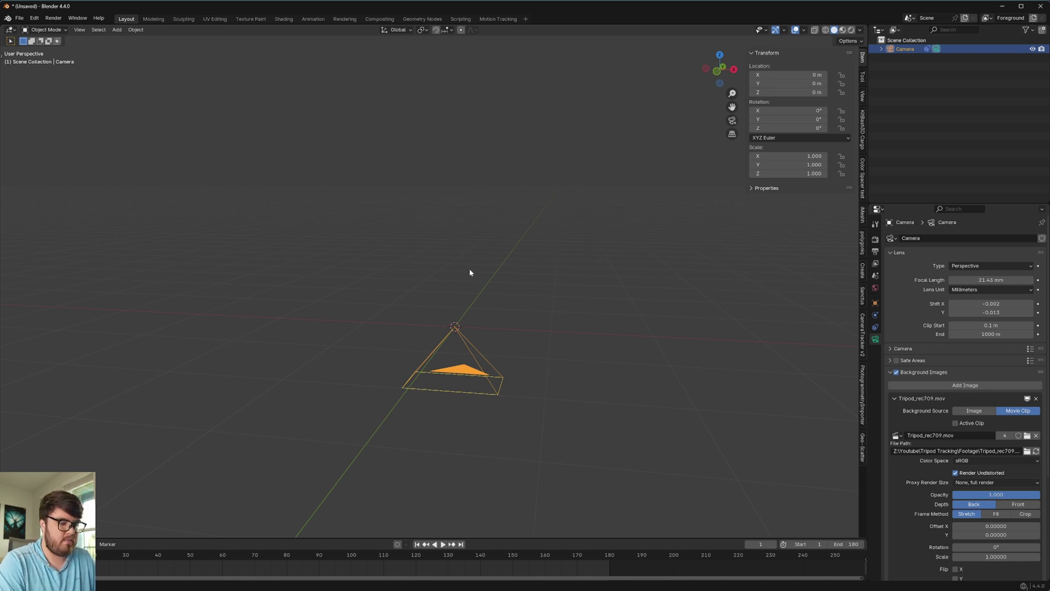
# Step: Split the viewport into a free 3D view beside a camera view, with both sidebars hidden
pyautogui.press('KP_0')
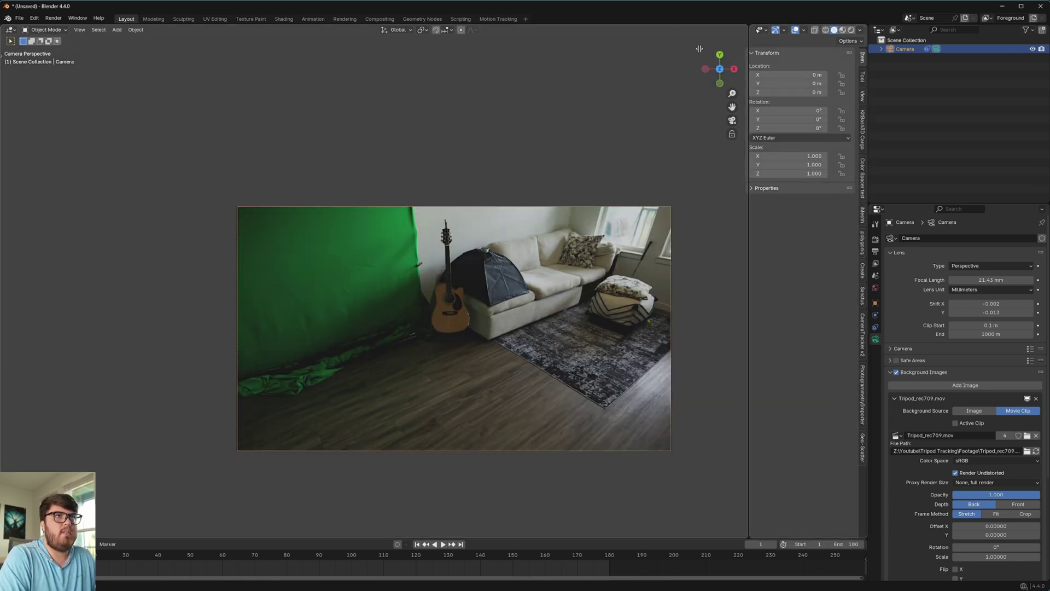
pyautogui.moveTo(699, 49); pyautogui.dragTo(414, 87)
pyautogui.press('n')
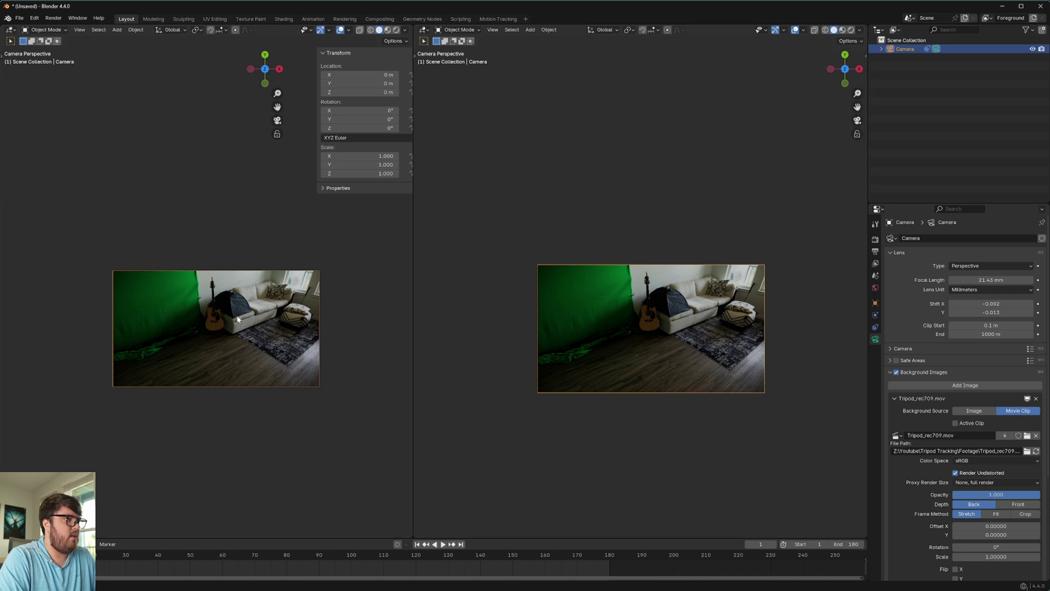
pyautogui.press('n')
pyautogui.keyDown('shift'); pyautogui.moveTo(357, 380); pyautogui.dragTo(346, 350, button='middle'); pyautogui.keyUp('shift')
pyautogui.scroll(5, 605, 363)
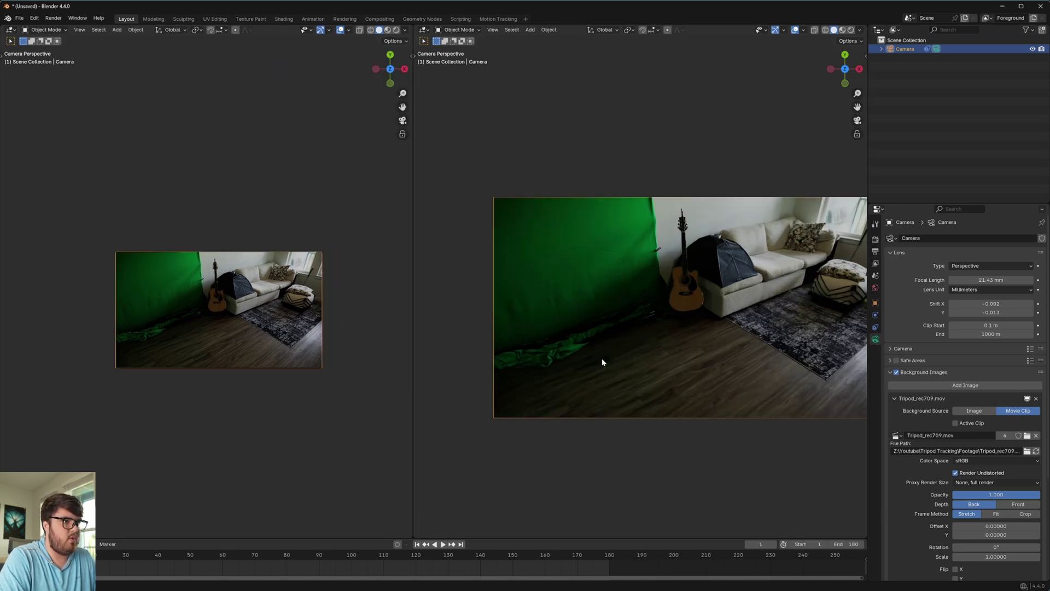
pyautogui.scroll(-3, 612, 343)
pyautogui.press('KP_0')
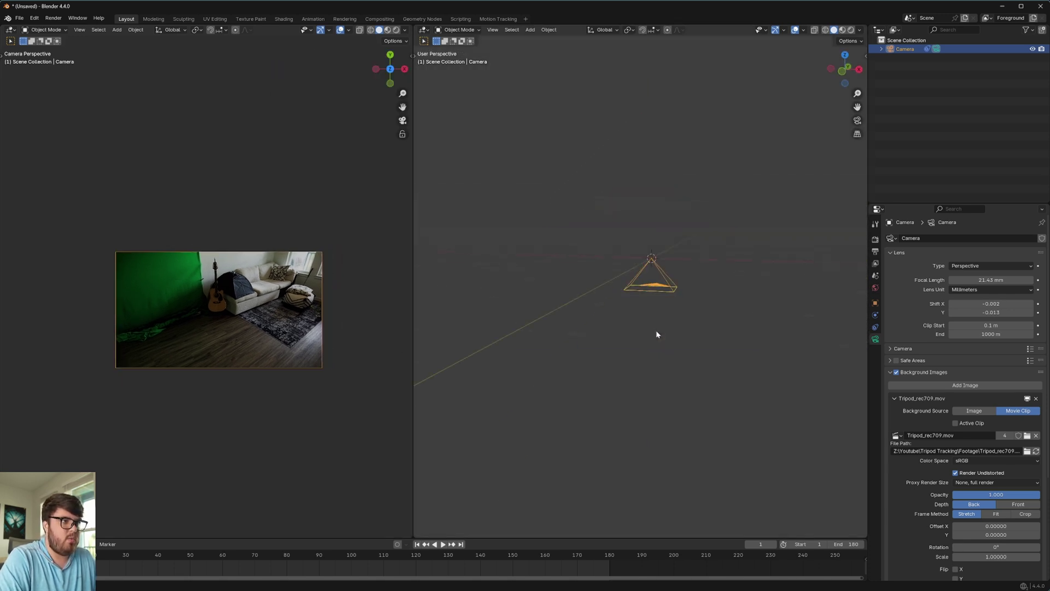
pyautogui.press('KP_0')
pyautogui.moveTo(328, 328); pyautogui.dragTo(266, 316, button='middle')
pyautogui.scroll(-8, 281, 307)
# Step: Raise the camera straight up along Z above the world origin
pyautogui.press('g')
pyautogui.press('z')
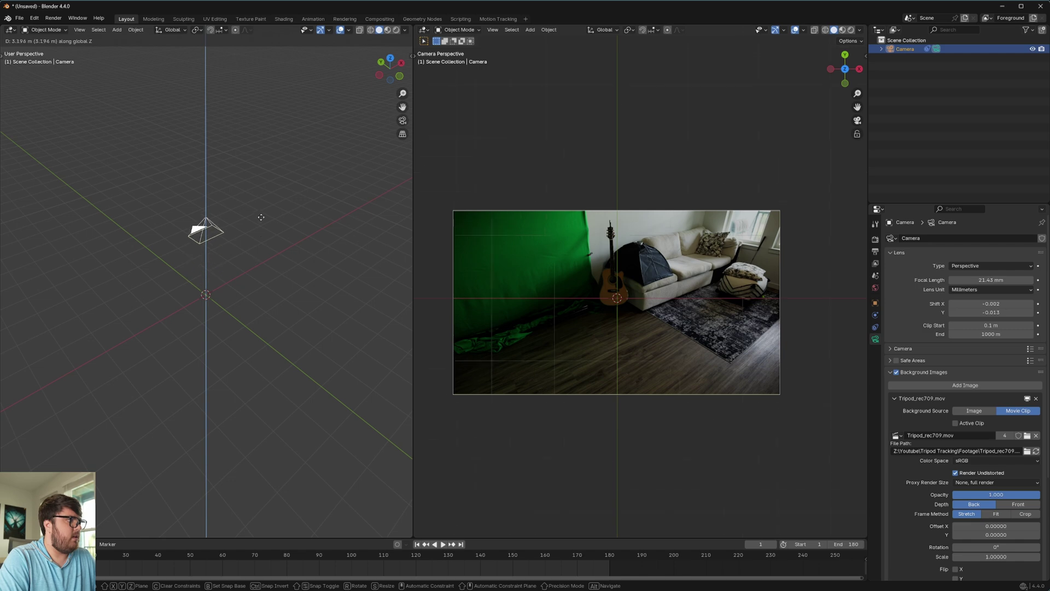
pyautogui.click(258, 181)
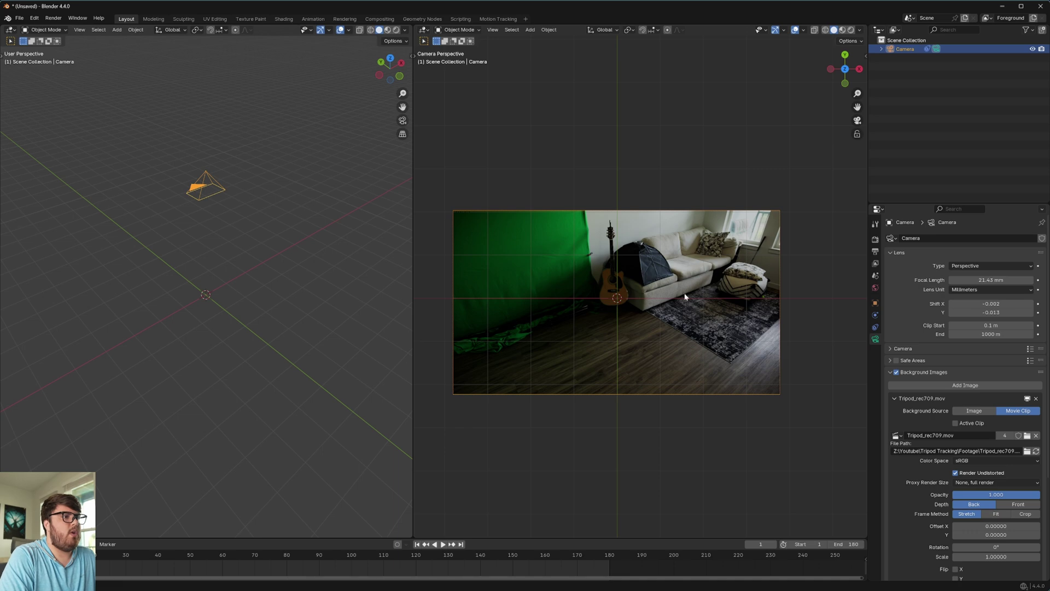
# Step: Jump to frame 71 and briefly play the footage behind the camera
pyautogui.scroll(5, 730, 360)
pyautogui.click(258, 556)
pyautogui.press('space')
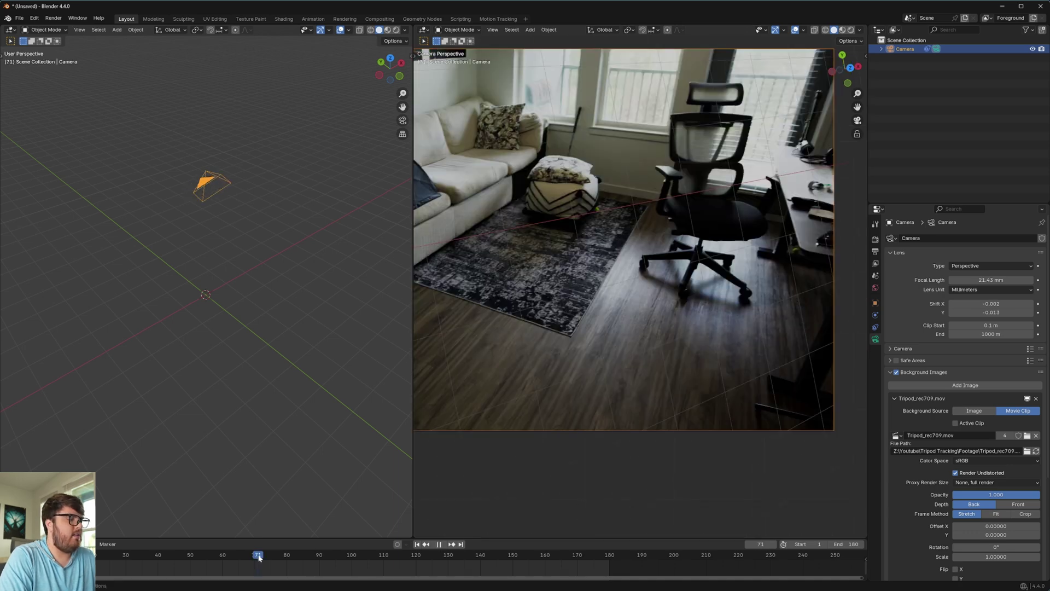
pyautogui.press('space')
pyautogui.scroll(-2, 619, 364)
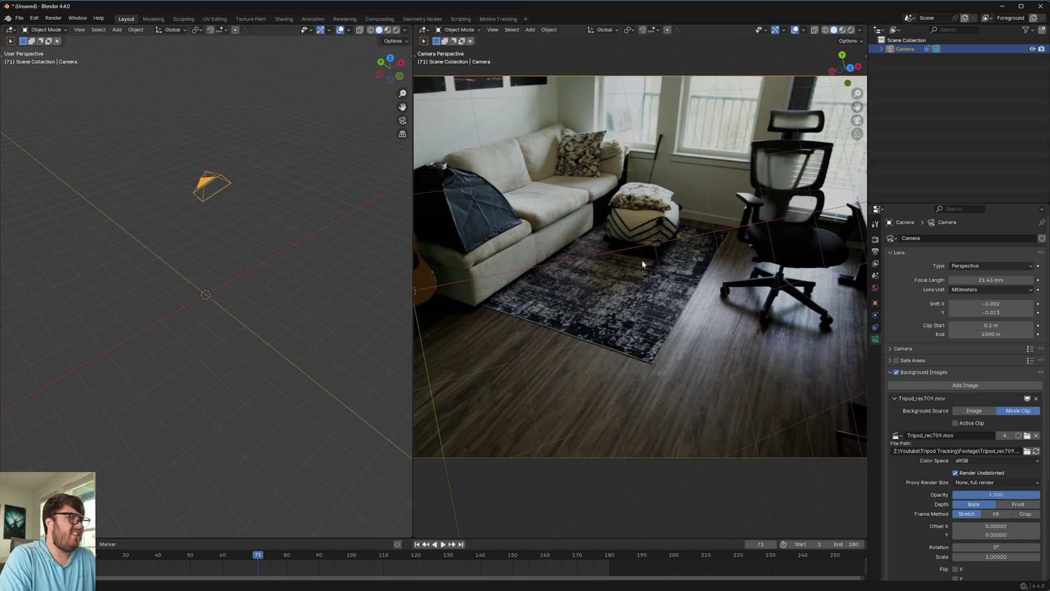
# Step: Pan and zoom the camera view to inspect the room footage
pyautogui.scroll(3, 599, 290)
pyautogui.scroll(-5, 620, 346)
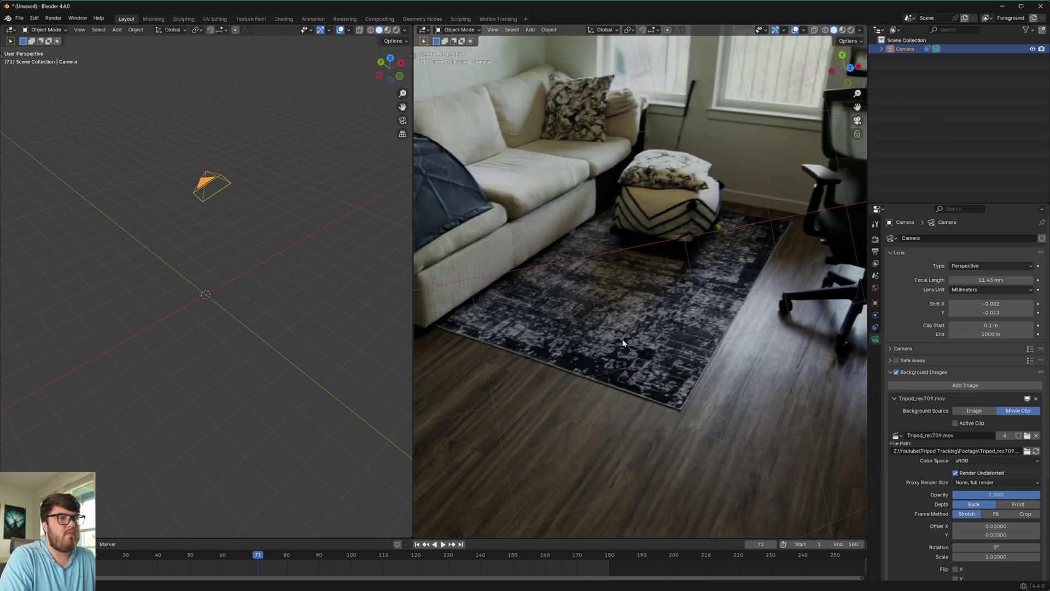
pyautogui.keyDown('shift'); pyautogui.moveTo(625, 356); pyautogui.dragTo(645, 332, button='middle'); pyautogui.keyUp('shift')
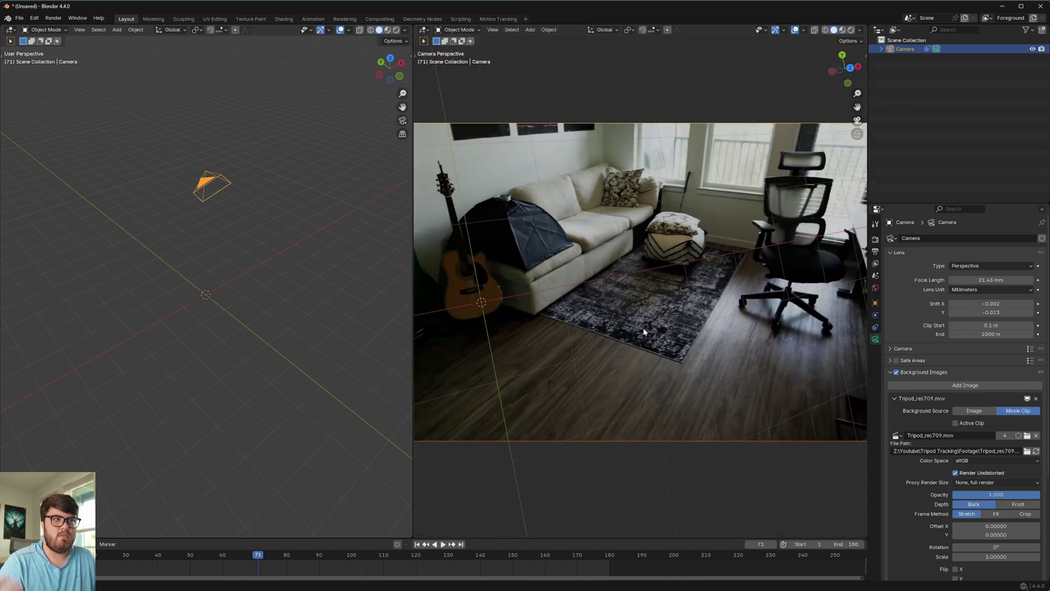
pyautogui.keyDown('shift'); pyautogui.moveTo(623, 236); pyautogui.dragTo(641, 266, button='middle'); pyautogui.keyUp('shift')
pyautogui.keyDown('shift'); pyautogui.scroll(4, 676, 353); pyautogui.keyUp('shift')
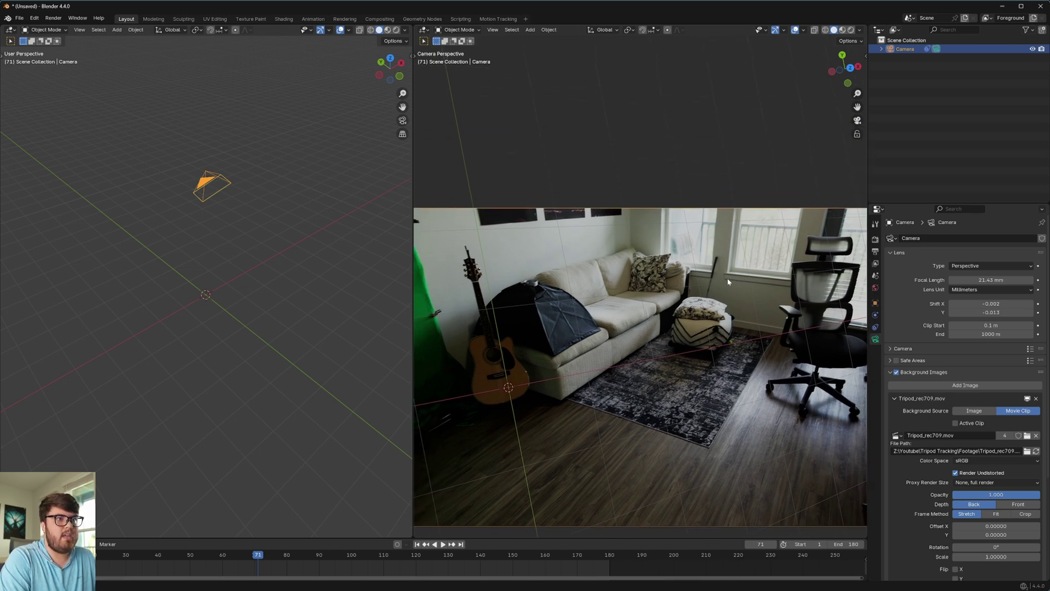
pyautogui.scroll(3, 728, 281)
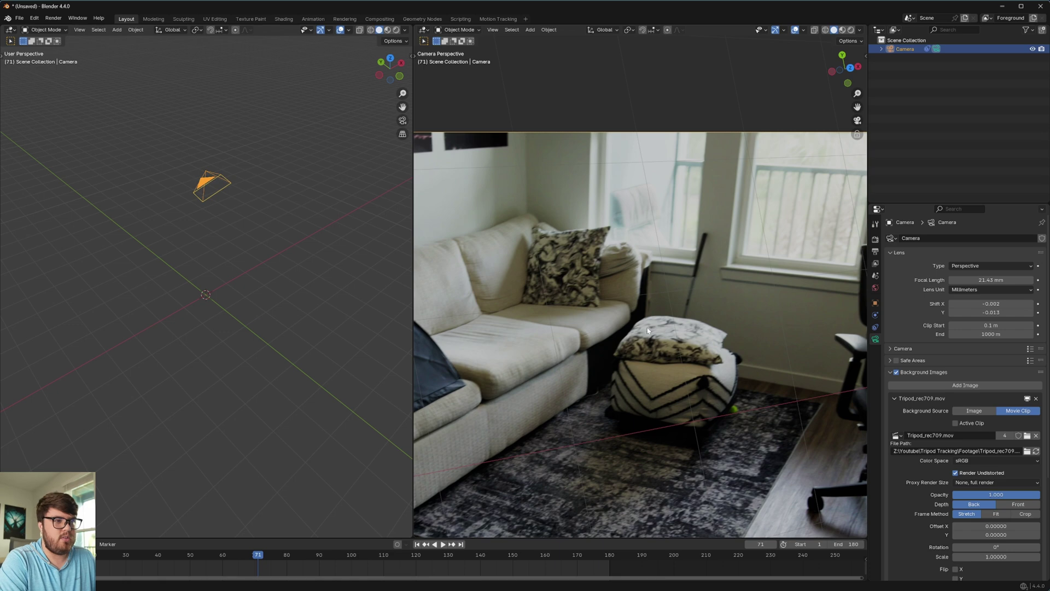
pyautogui.scroll(-4, 655, 340)
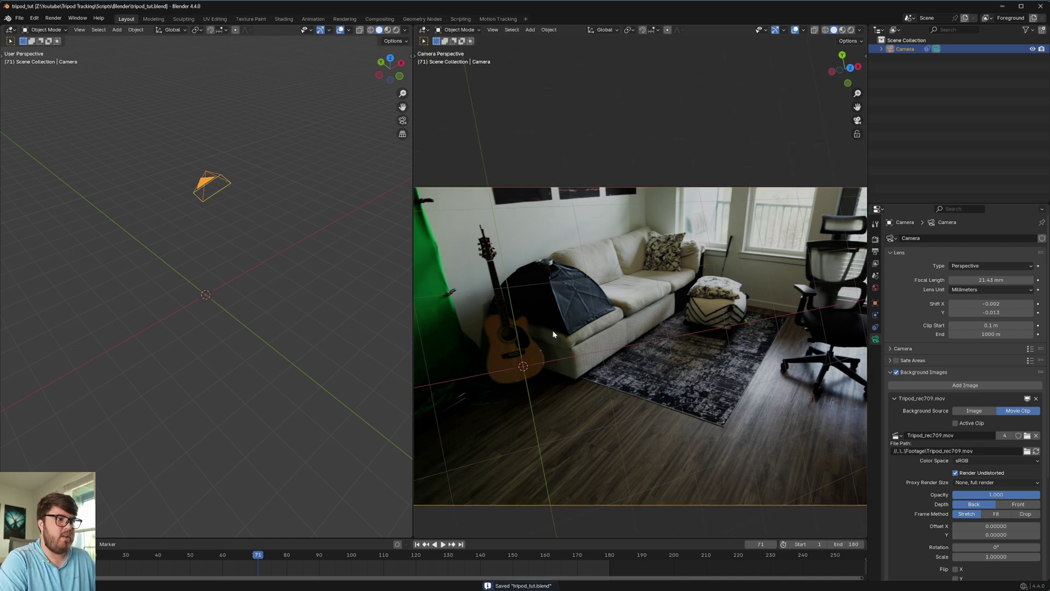
pyautogui.scroll(2, 553, 333)
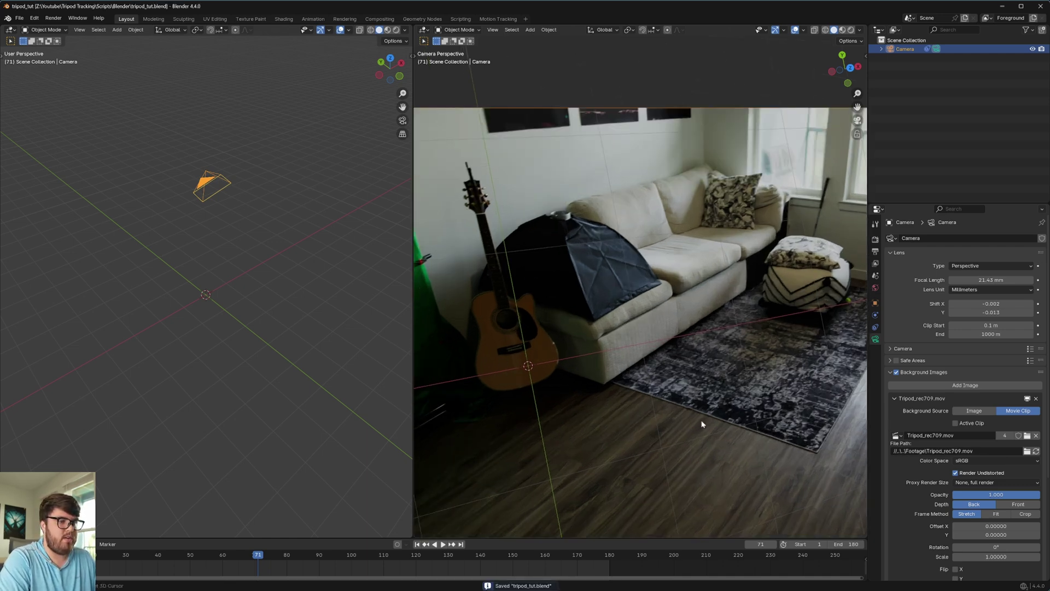
pyautogui.keyDown('shift'); pyautogui.moveTo(702, 424); pyautogui.dragTo(569, 374, button='middle'); pyautogui.keyUp('shift')
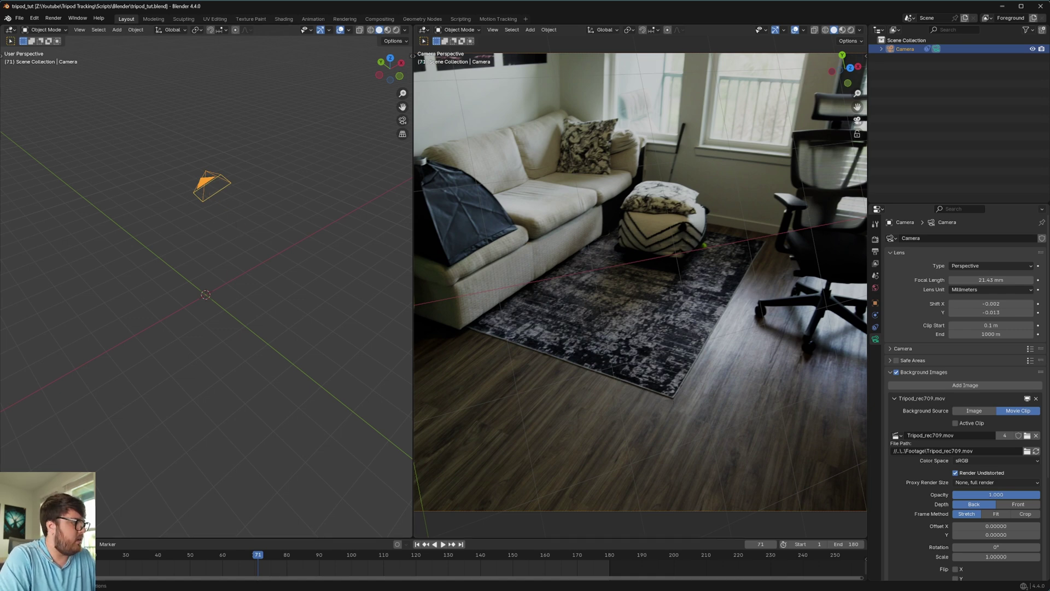
# Step: At frame 1 in top view, move the camera across the floor toward the rug
pyautogui.hotkey('shift', 'Left')
pyautogui.press('KP_7')
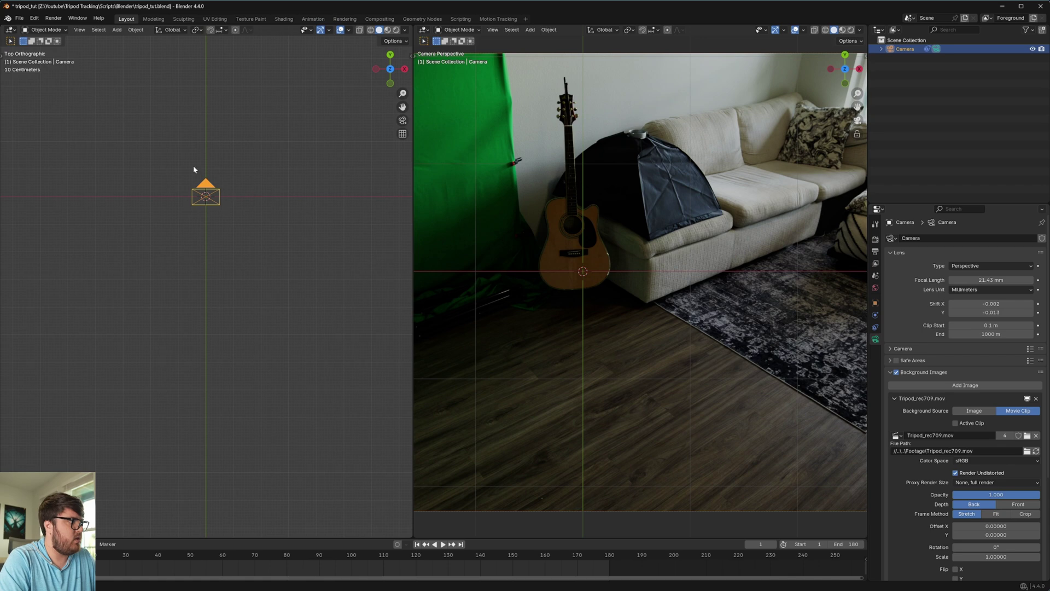
pyautogui.keyDown('shift'); pyautogui.moveTo(193, 170); pyautogui.dragTo(255, 245, button='middle'); pyautogui.keyUp('shift')
pyautogui.scroll(-4, 563, 248)
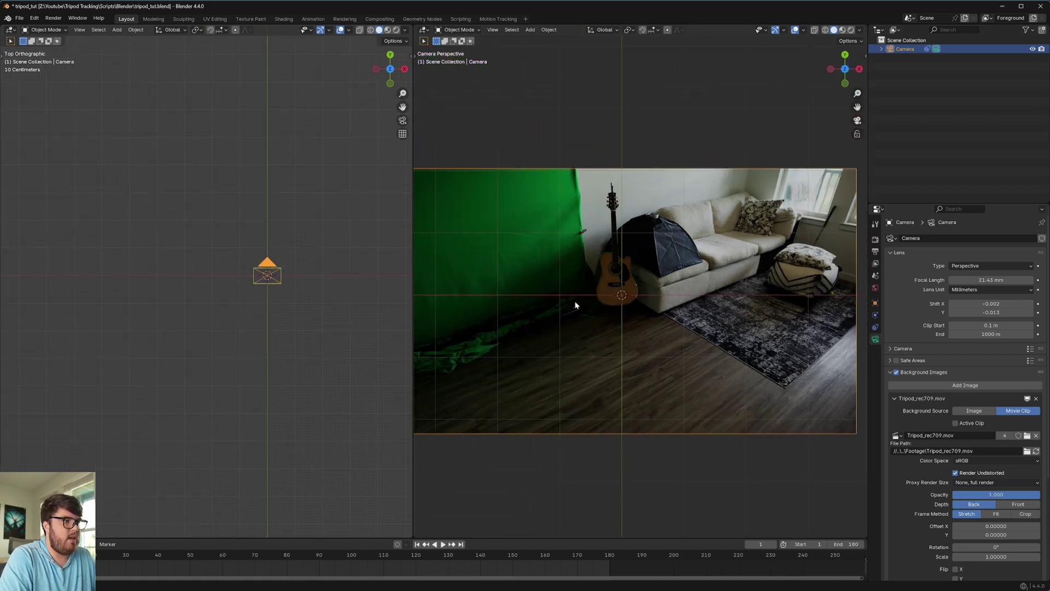
pyautogui.press('g')
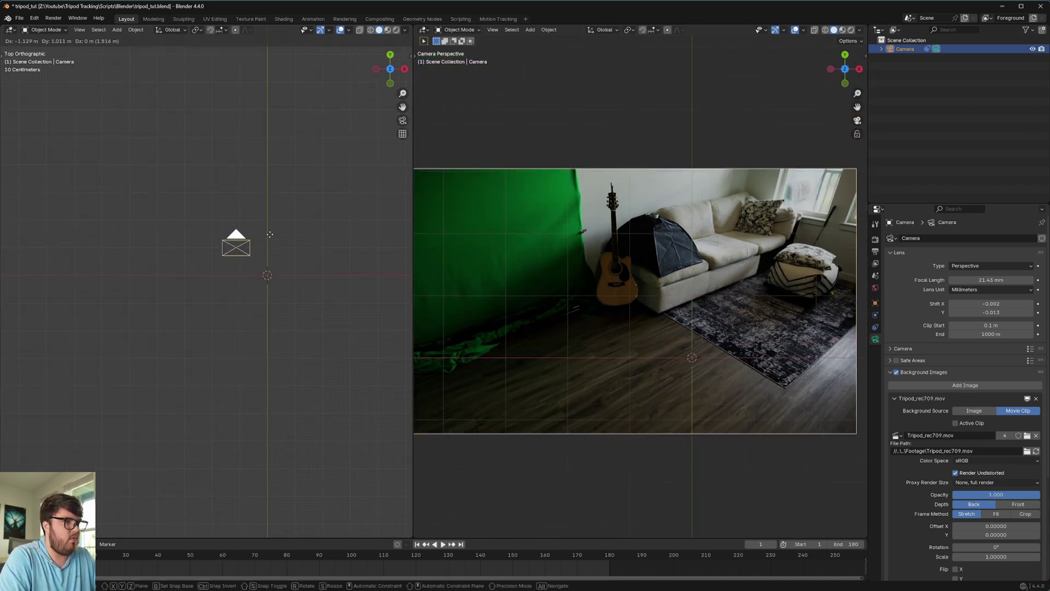
pyautogui.click(229, 223)
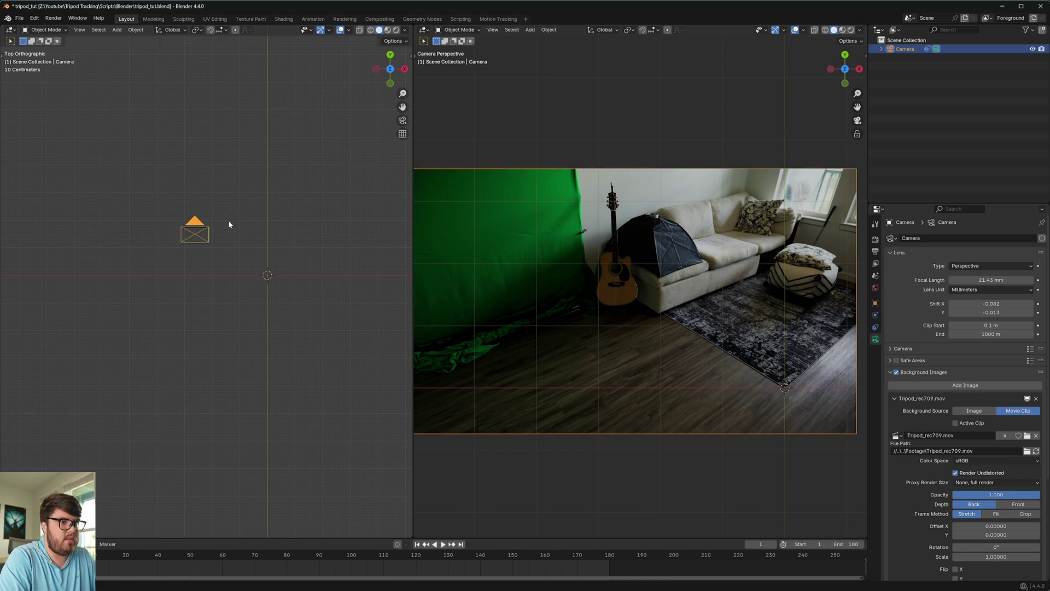
# Step: Fine-tune the camera position in top view so the origin sits on the rug corner
pyautogui.moveTo(213, 271); pyautogui.dragTo(260, 210, button='middle')
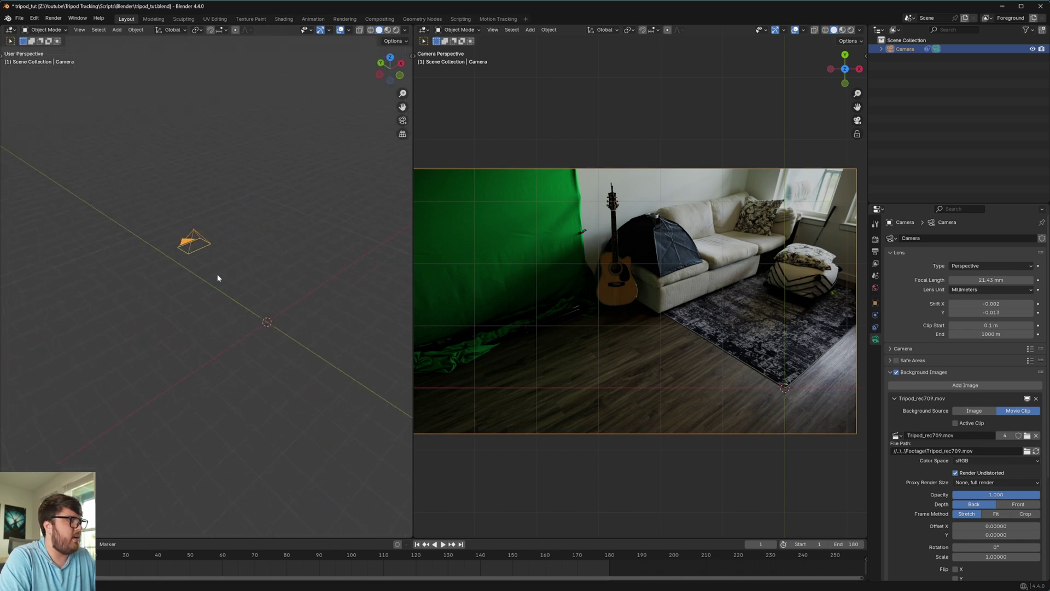
pyautogui.moveTo(217, 278); pyautogui.dragTo(229, 272, button='middle')
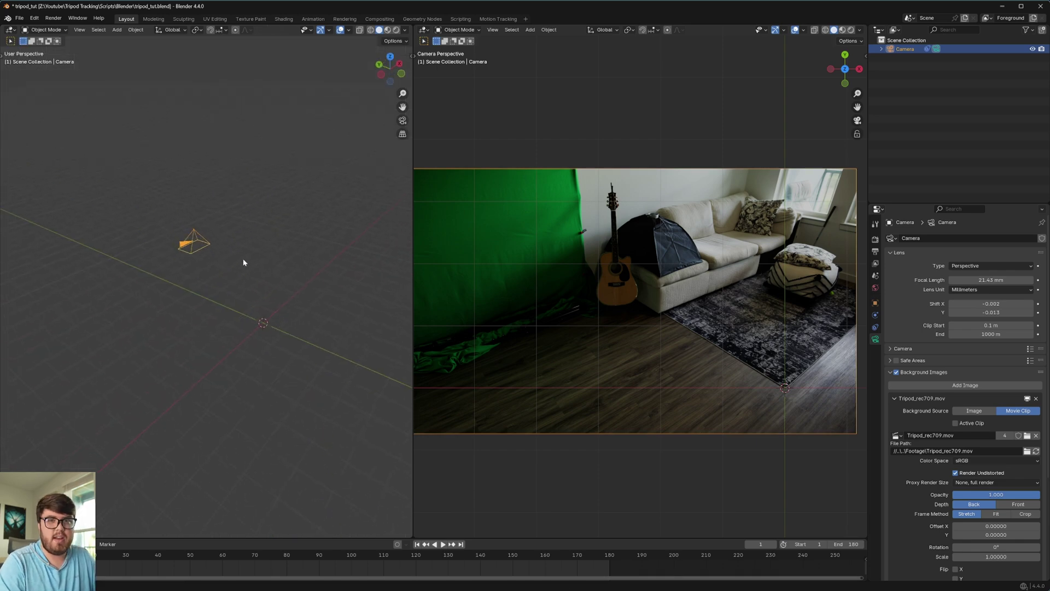
pyautogui.press('KP_7')
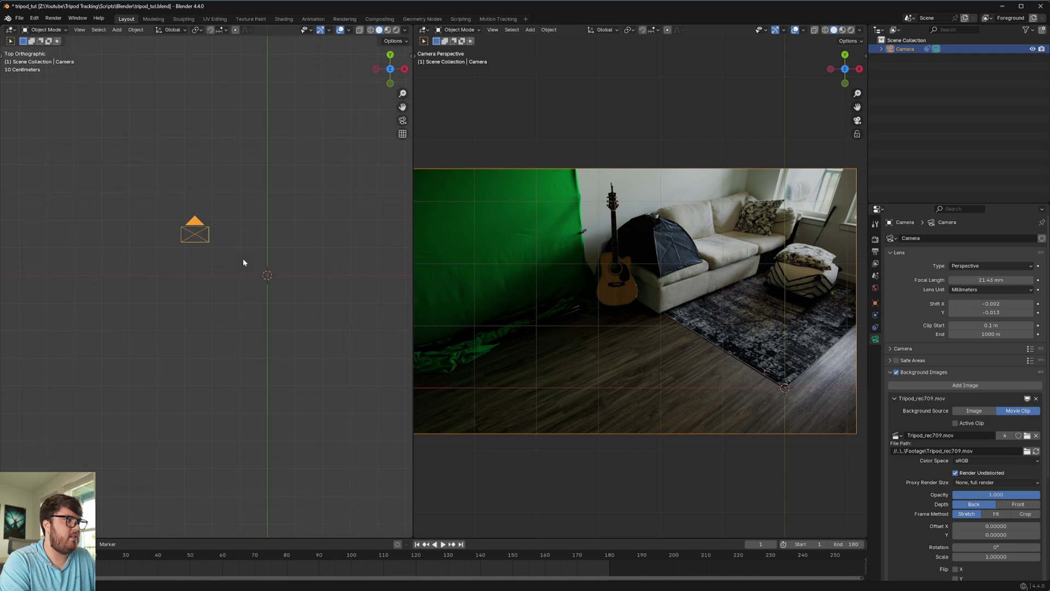
pyautogui.keyDown('shift'); pyautogui.moveTo(226, 267); pyautogui.dragTo(250, 308, button='middle'); pyautogui.keyUp('shift')
pyautogui.scroll(3, 255, 309)
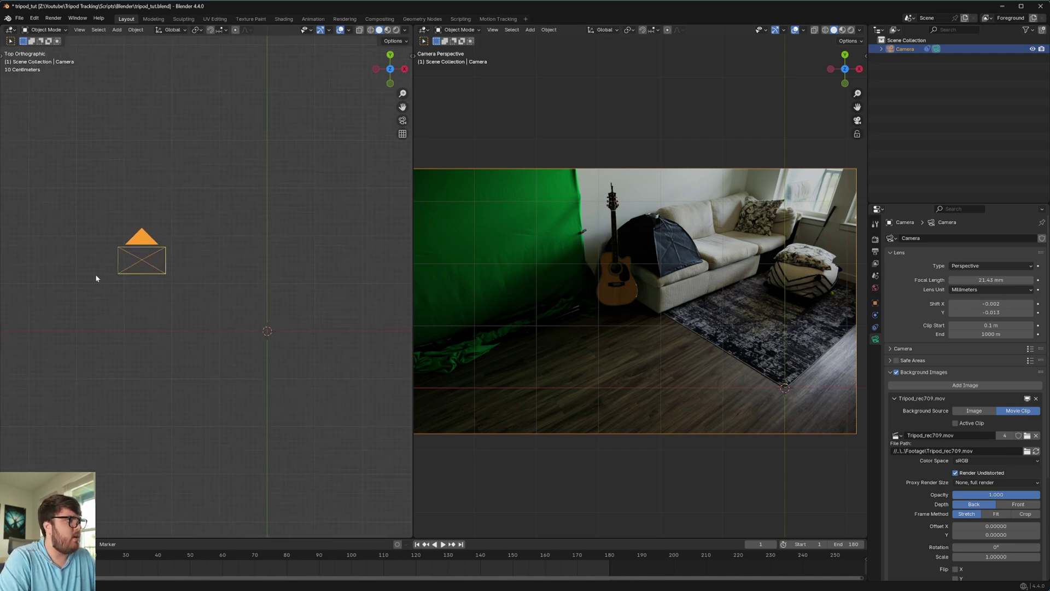
pyautogui.scroll(8, 839, 410)
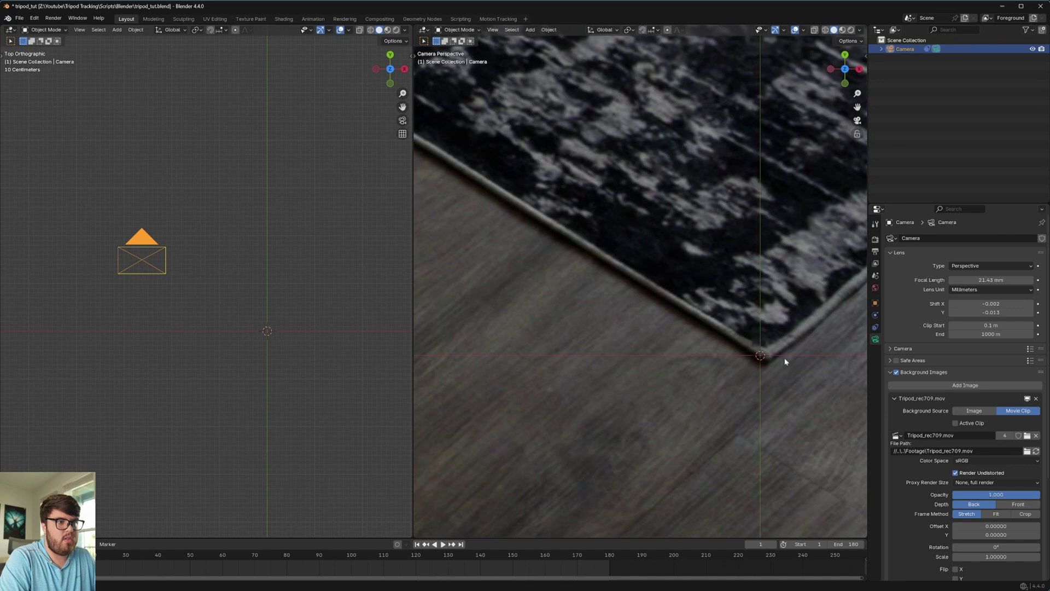
pyautogui.press('g')
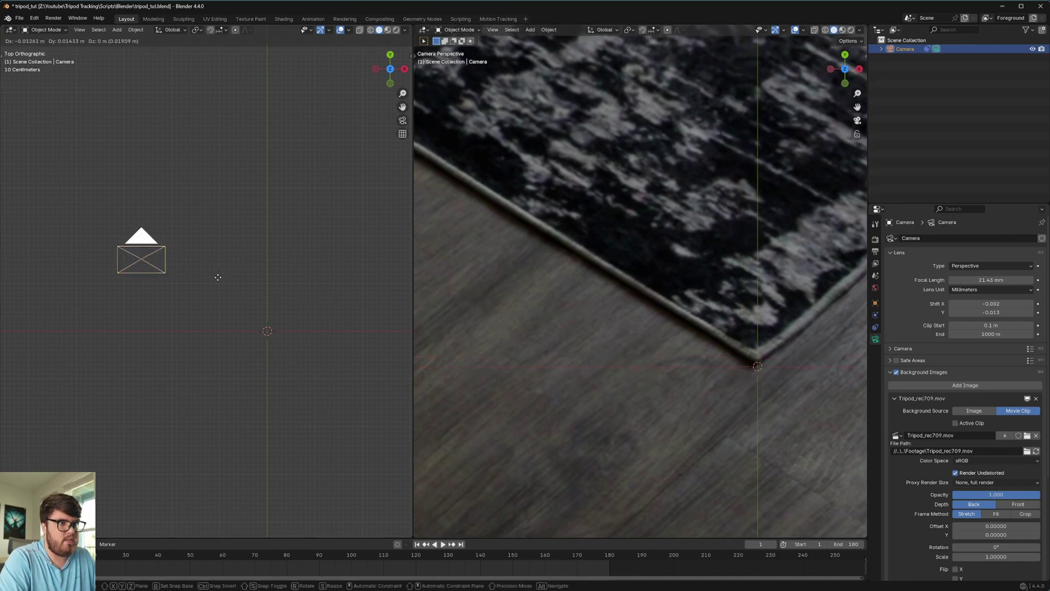
pyautogui.click(218, 278)
pyautogui.scroll(-6, 692, 328)
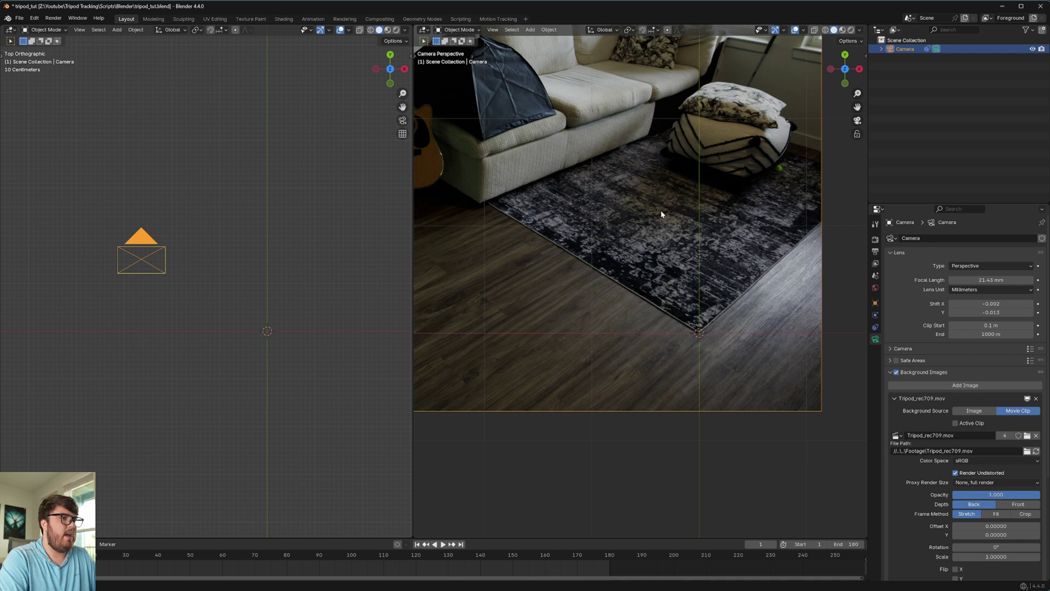
# Step: Set the Transform Pivot Point to 3D Cursor
pyautogui.scroll(-2, 662, 219)
pyautogui.keyDown('shift'); pyautogui.moveTo(668, 234); pyautogui.dragTo(681, 251, button='middle'); pyautogui.keyUp('shift')
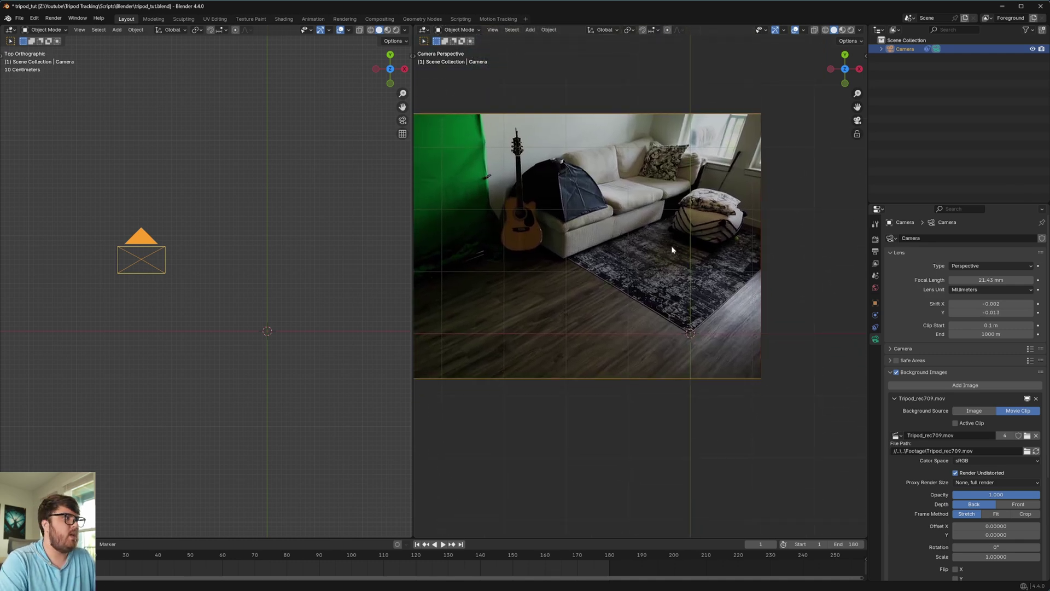
pyautogui.moveTo(164, 289); pyautogui.dragTo(265, 253, button='middle')
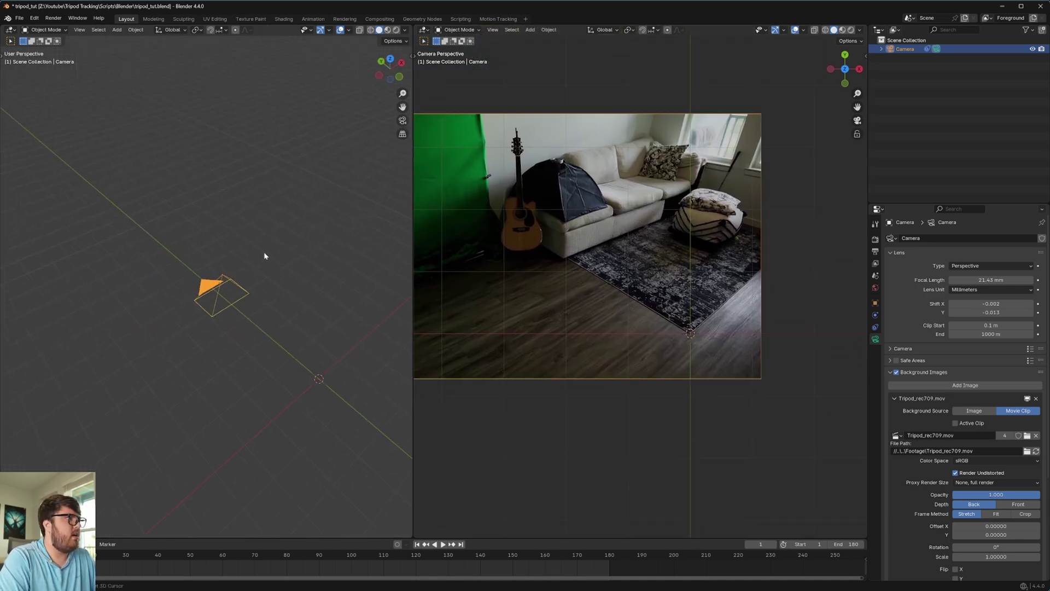
pyautogui.click(198, 31)
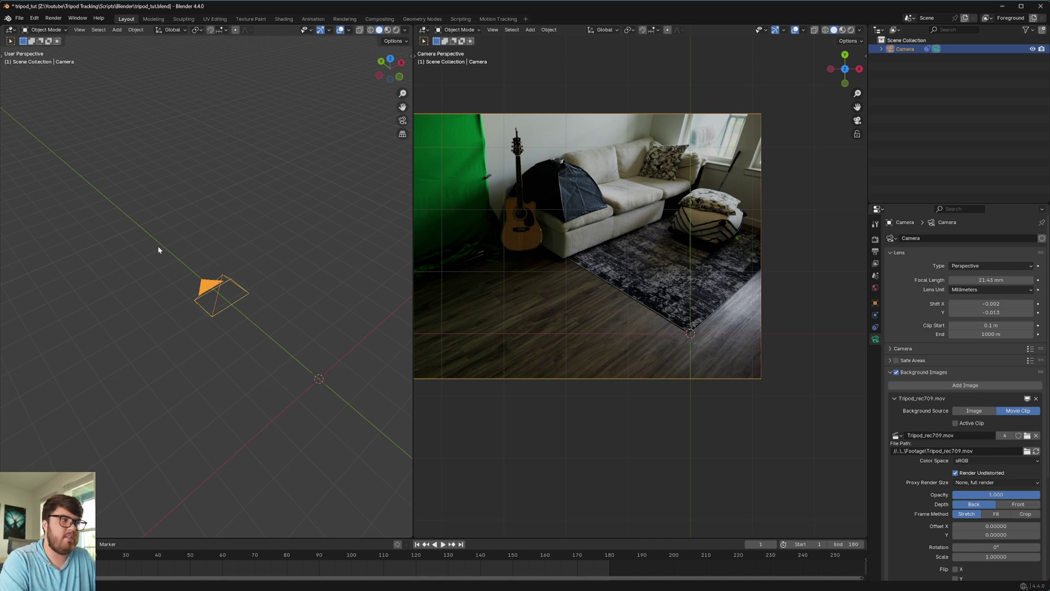
pyautogui.click(196, 29)
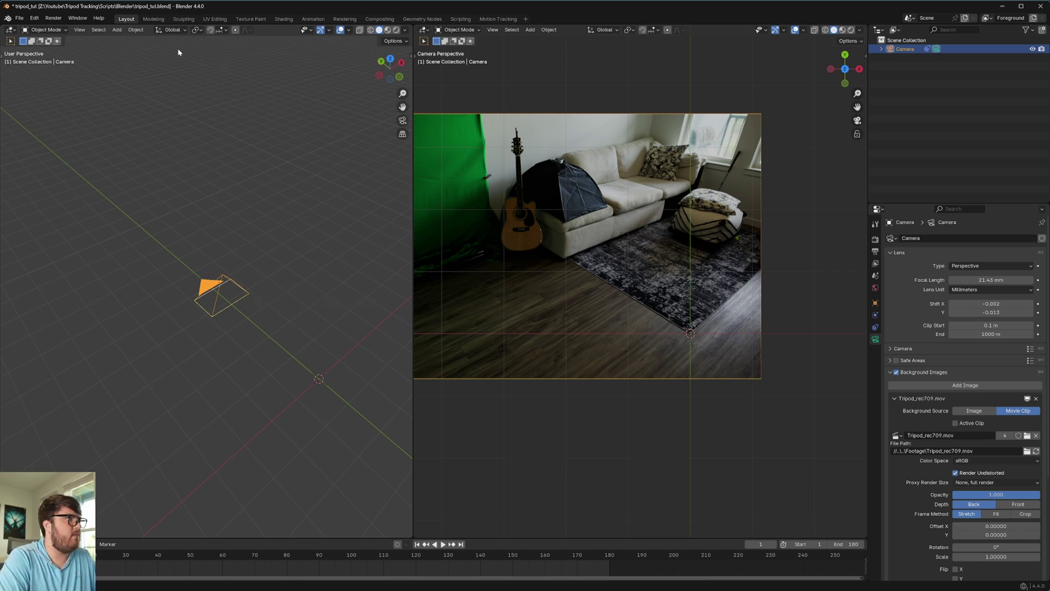
pyautogui.click(198, 30)
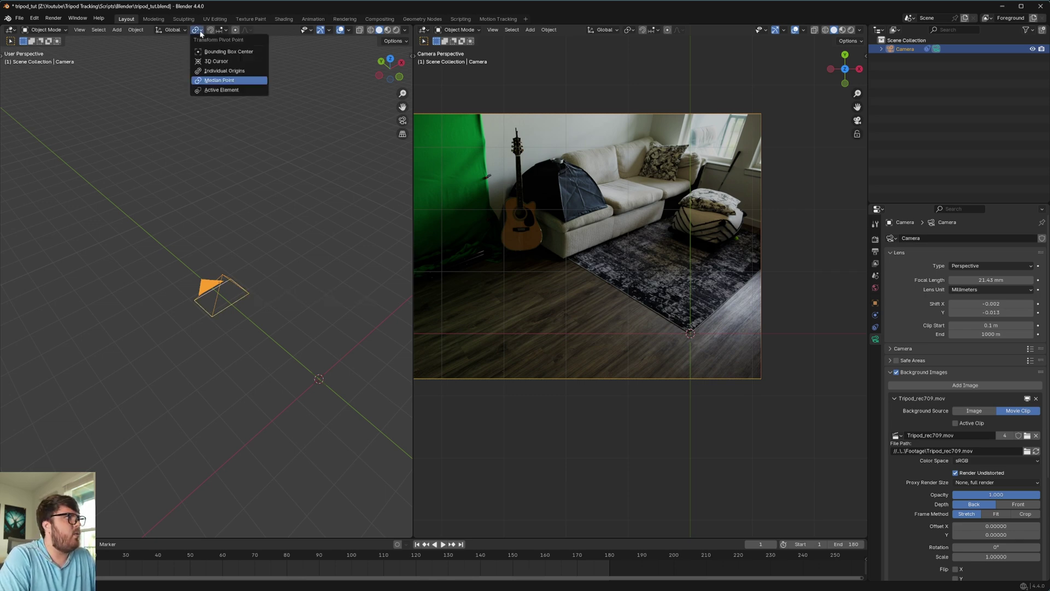
pyautogui.click(213, 61)
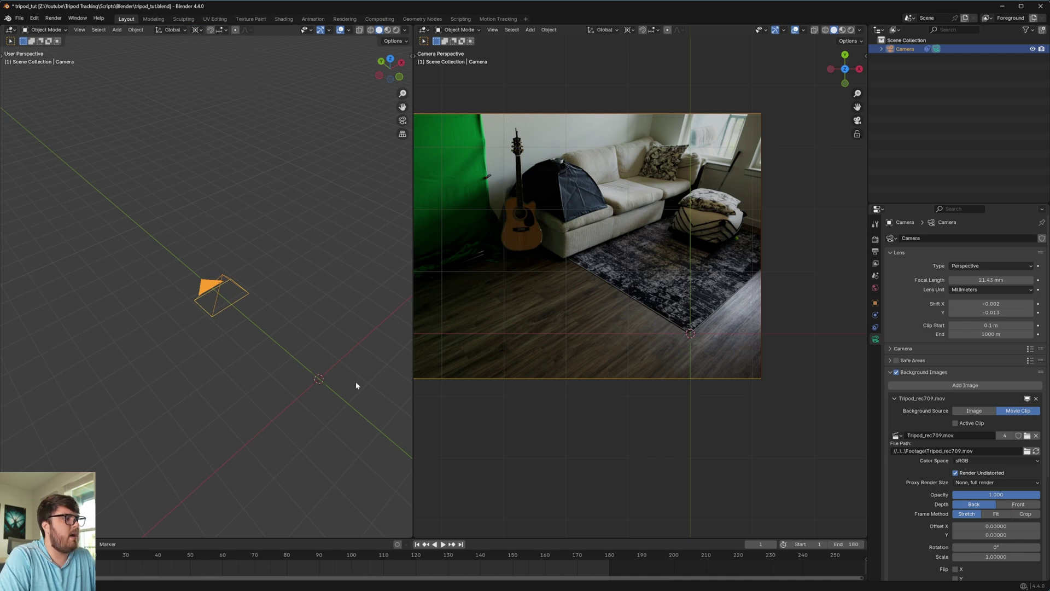
pyautogui.moveTo(355, 385); pyautogui.dragTo(322, 377, button='middle')
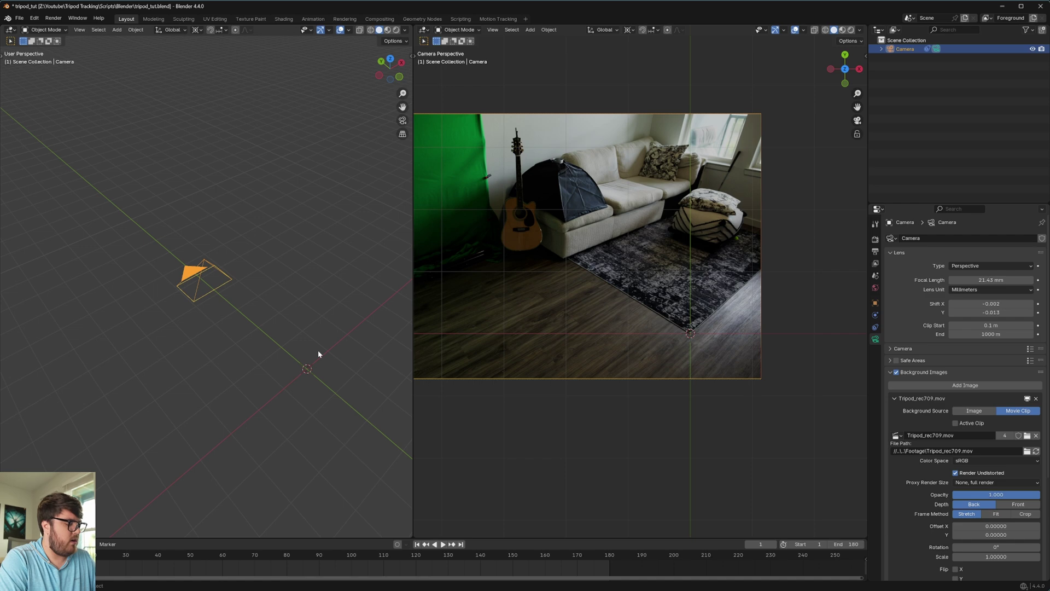
# Step: Snap the 3D cursor to the world origin and recheck the pivot setting
pyautogui.hotkey('shift', 's')
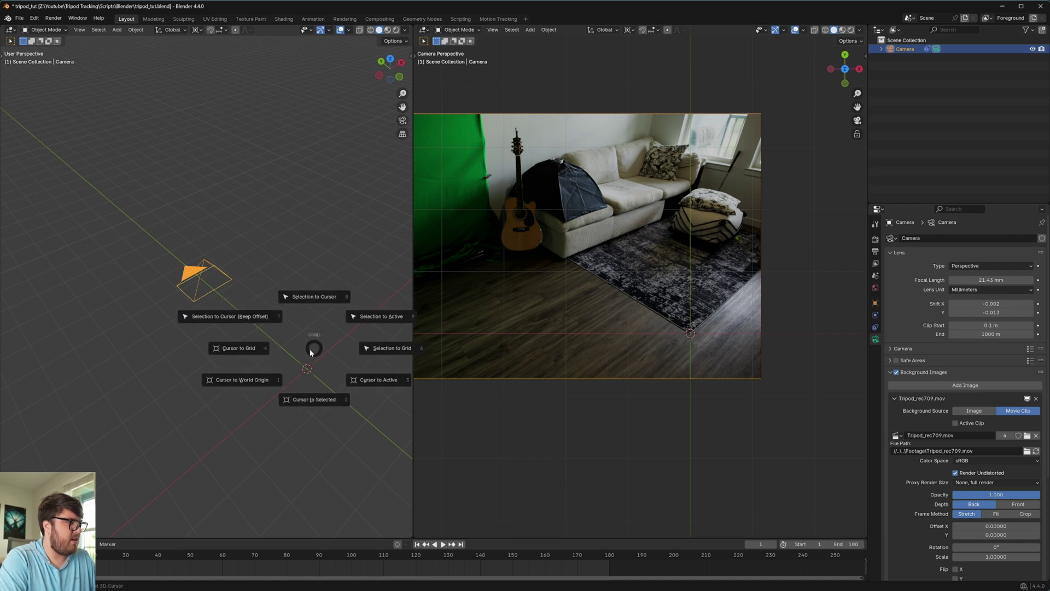
pyautogui.click(254, 382)
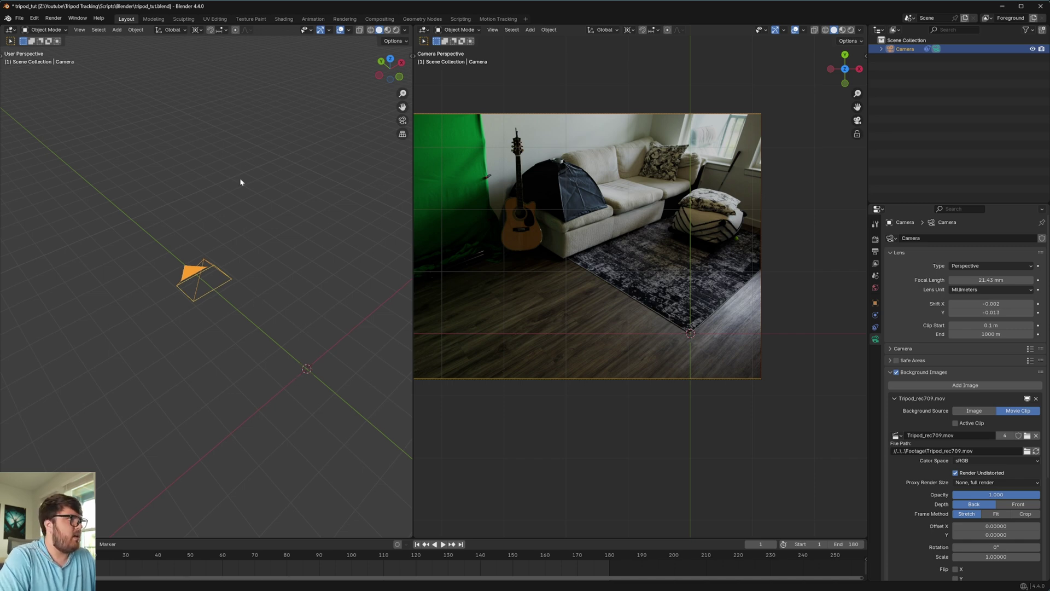
pyautogui.click(195, 29)
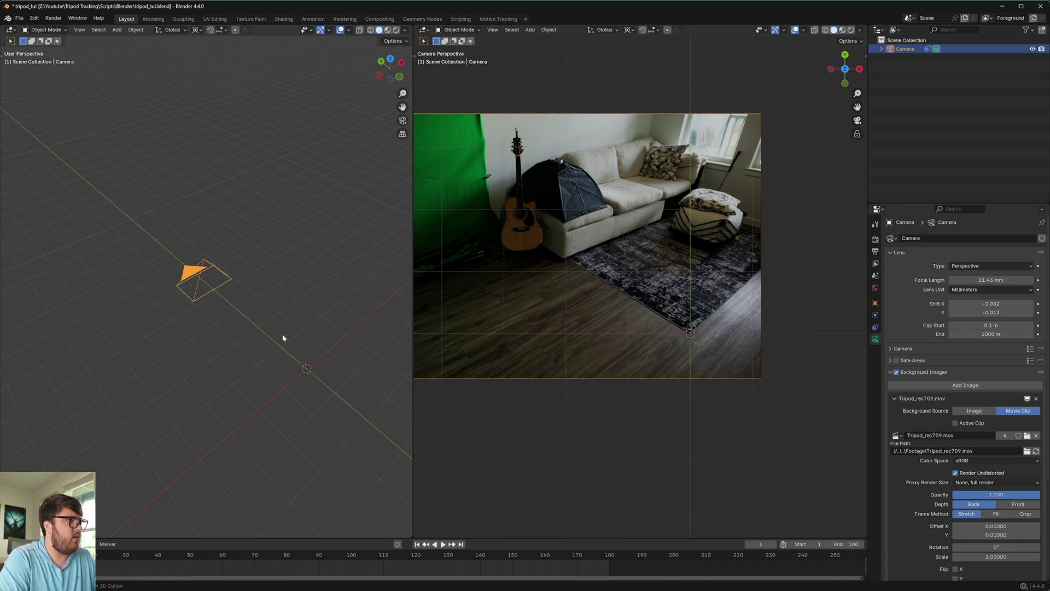
pyautogui.moveTo(283, 340); pyautogui.dragTo(267, 322, button='middle')
# Step: Tilt the camera twice around the global X axis, ending with a -0.17° refinement
pyautogui.press('r')
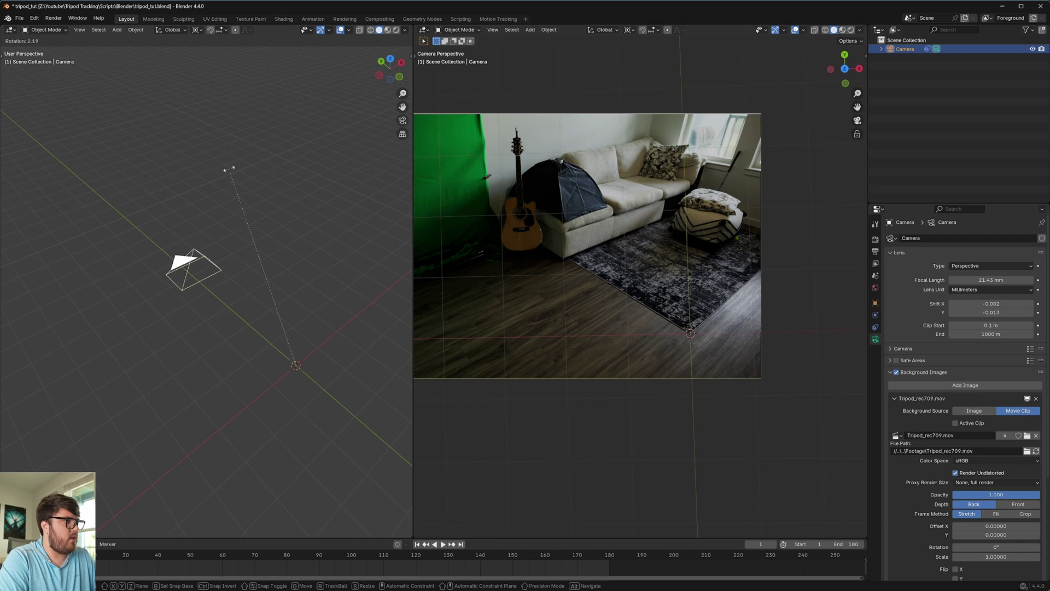
pyautogui.press('x')
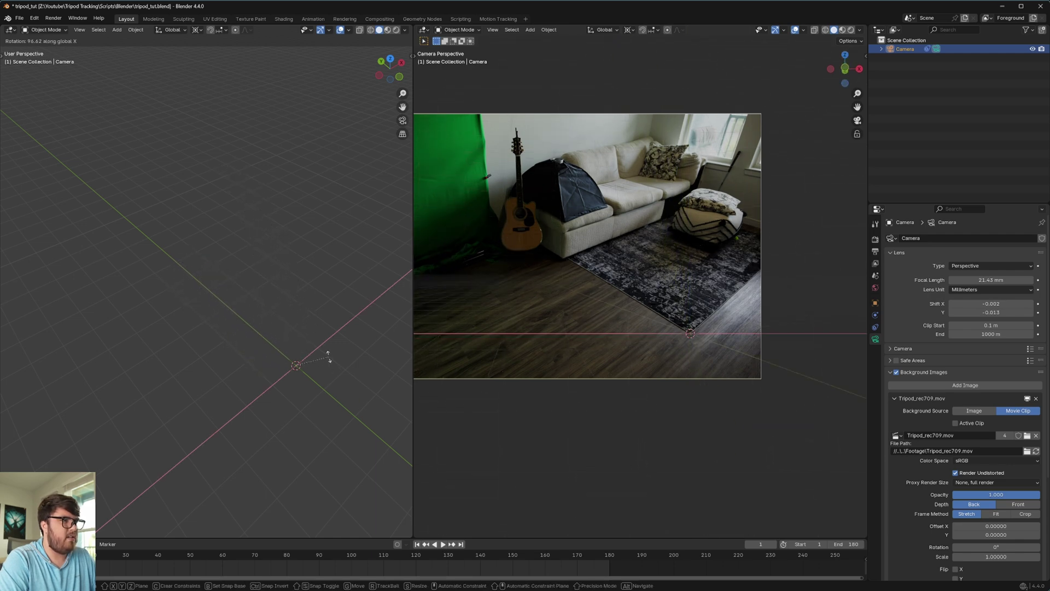
pyautogui.click(321, 343)
pyautogui.keyDown('shift'); pyautogui.moveTo(429, 346); pyautogui.dragTo(689, 310, button='middle'); pyautogui.keyUp('shift')
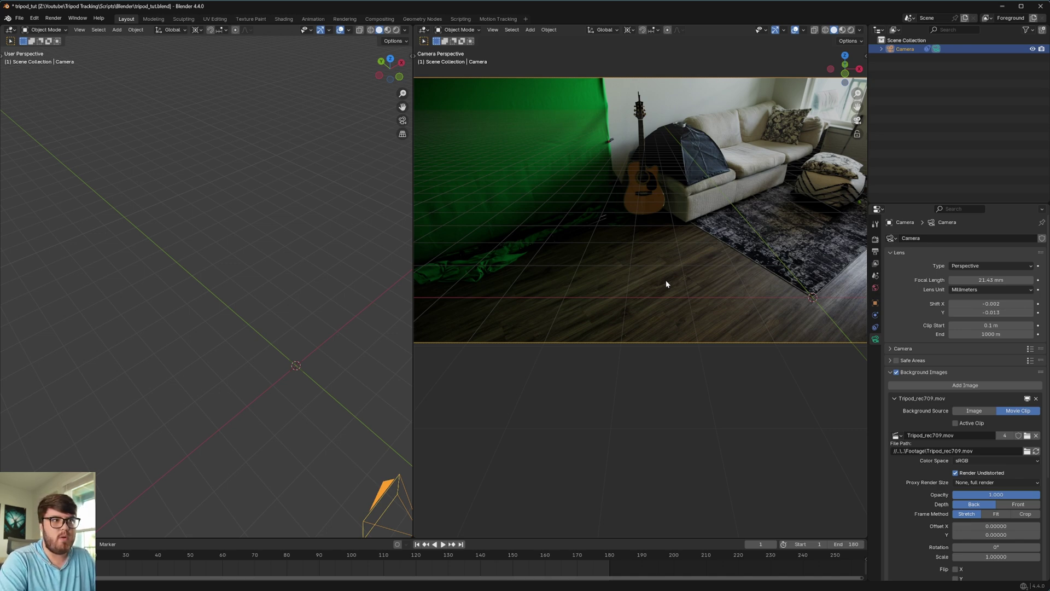
pyautogui.moveTo(365, 387); pyautogui.dragTo(293, 227, button='middle')
pyautogui.press('r')
pyautogui.press('x')
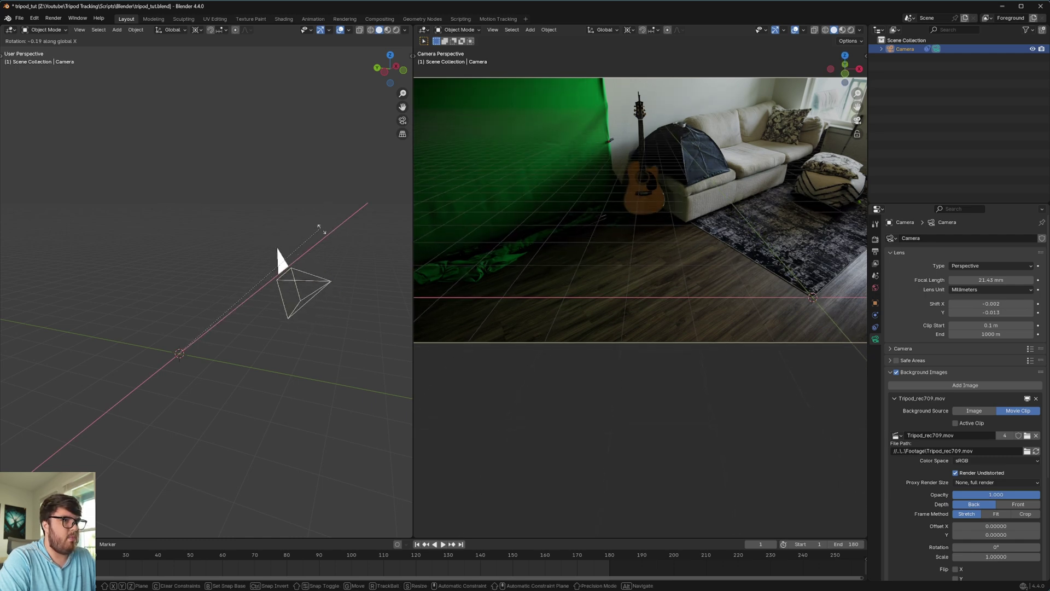
pyautogui.click(322, 232)
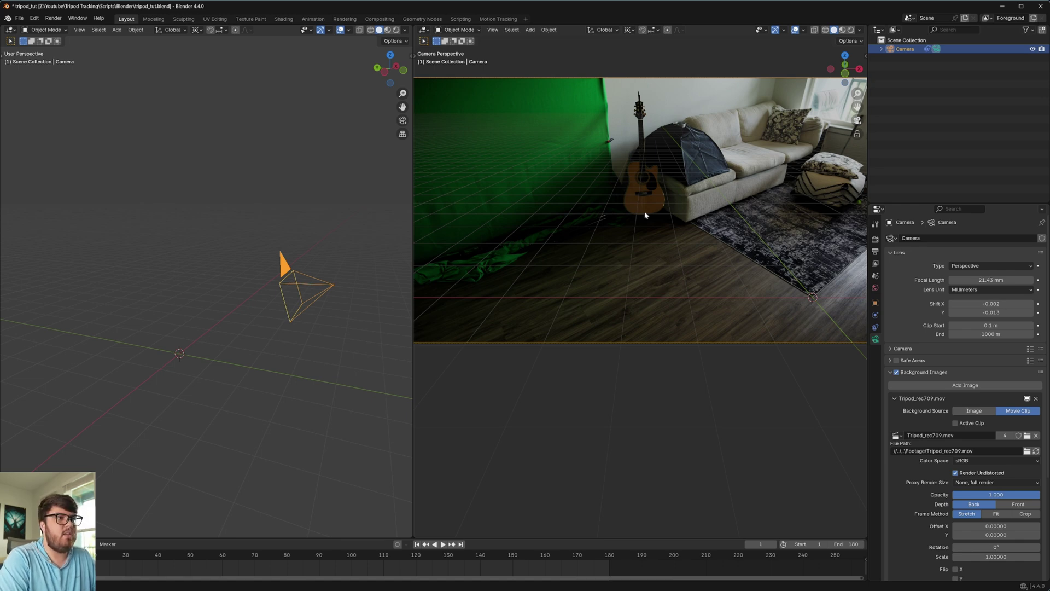
# Step: Turn the camera around the global Z axis to line up the floor grid
pyautogui.scroll(3, 637, 246)
pyautogui.scroll(-4, 639, 274)
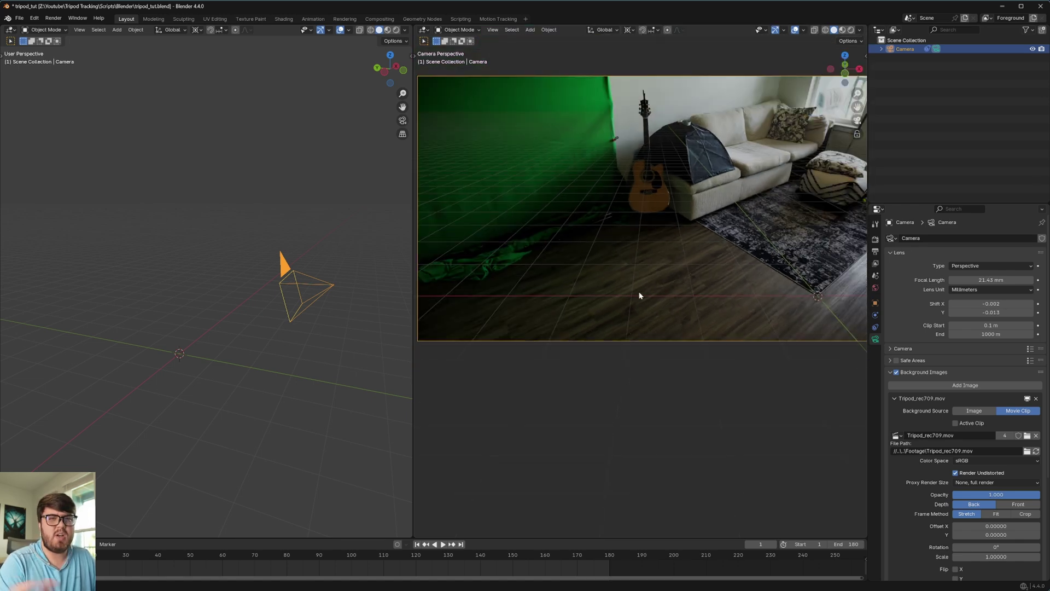
pyautogui.moveTo(318, 246); pyautogui.dragTo(315, 262, button='middle')
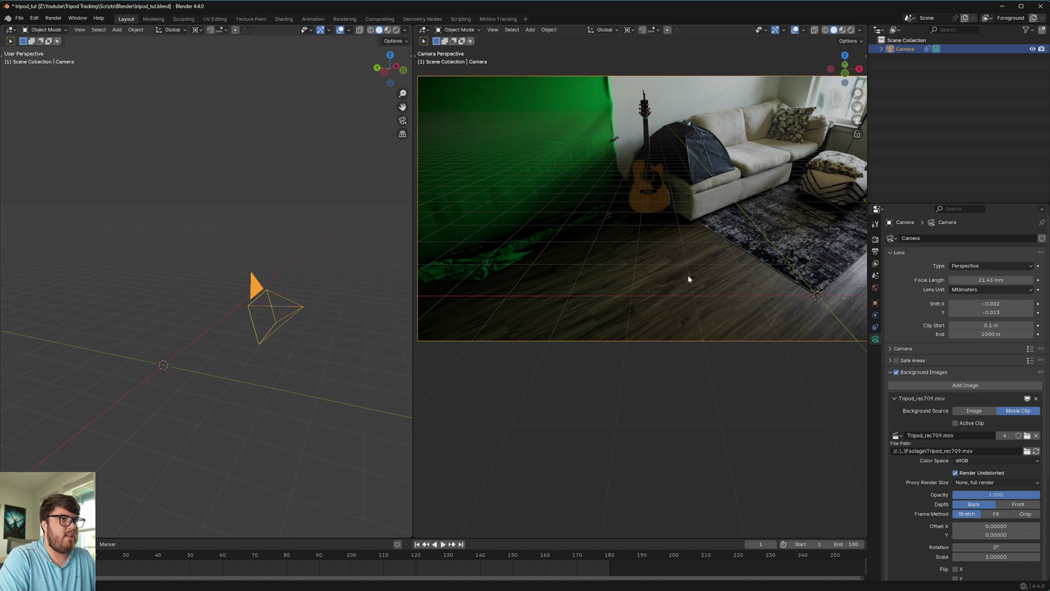
pyautogui.moveTo(359, 345); pyautogui.dragTo(251, 345, button='middle')
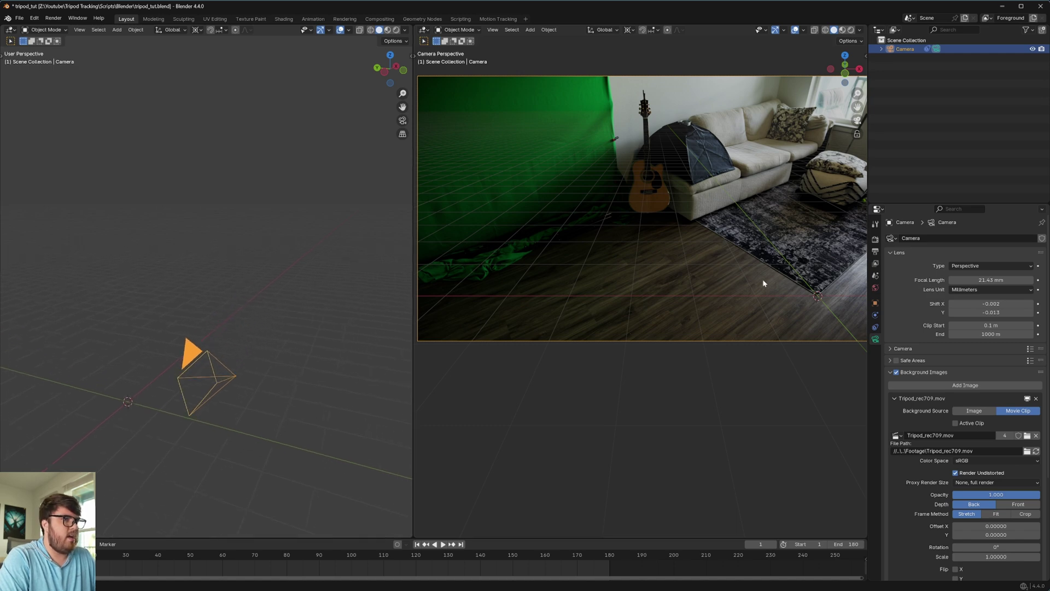
pyautogui.keyDown('shift'); pyautogui.moveTo(764, 281); pyautogui.dragTo(616, 307, button='middle'); pyautogui.keyUp('shift')
pyautogui.scroll(4, 618, 309)
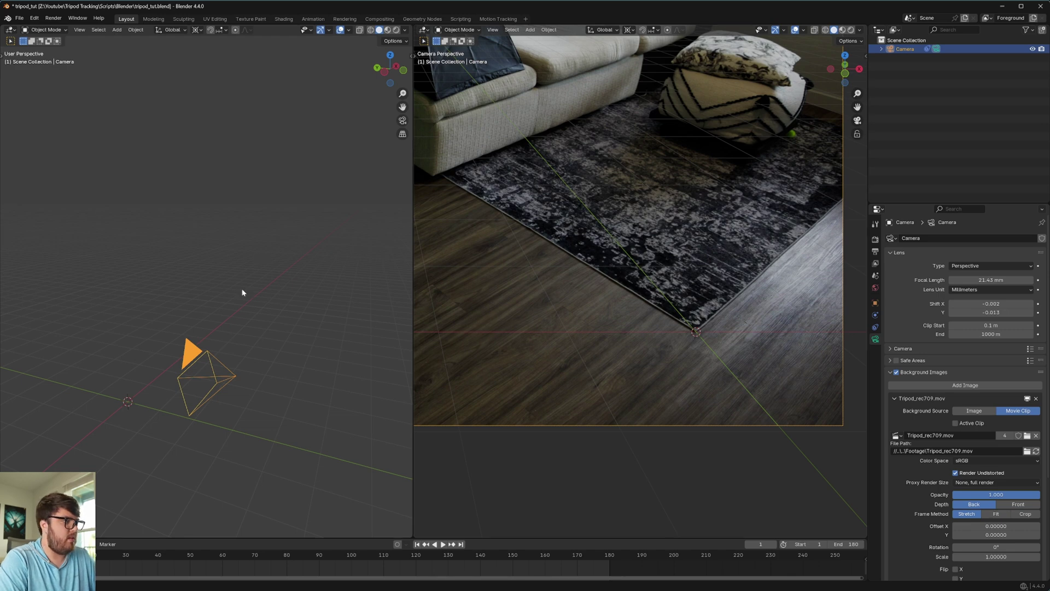
pyautogui.press('r')
pyautogui.press('z')
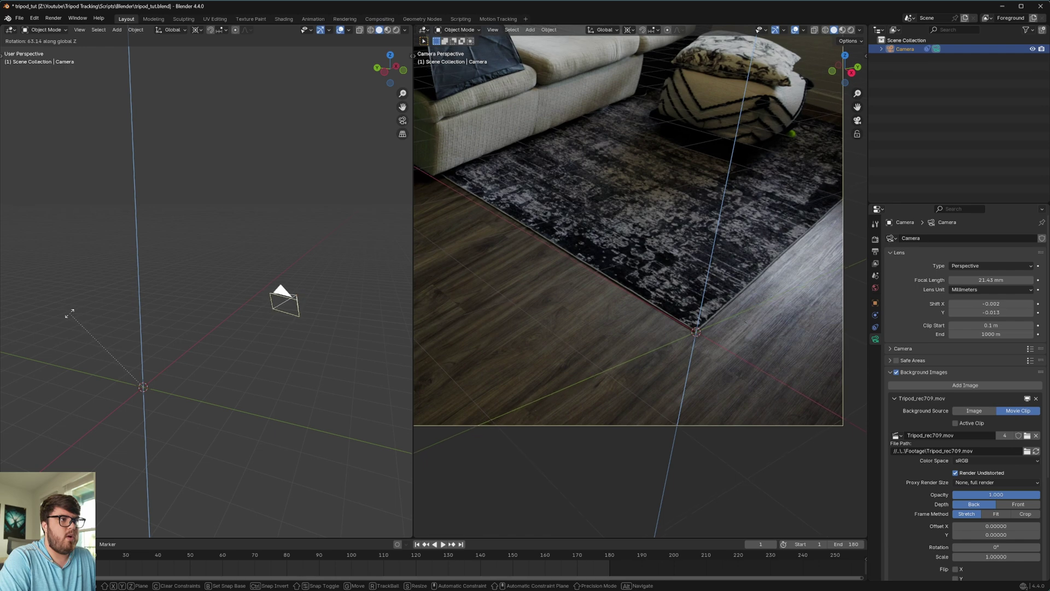
pyautogui.click(65, 315)
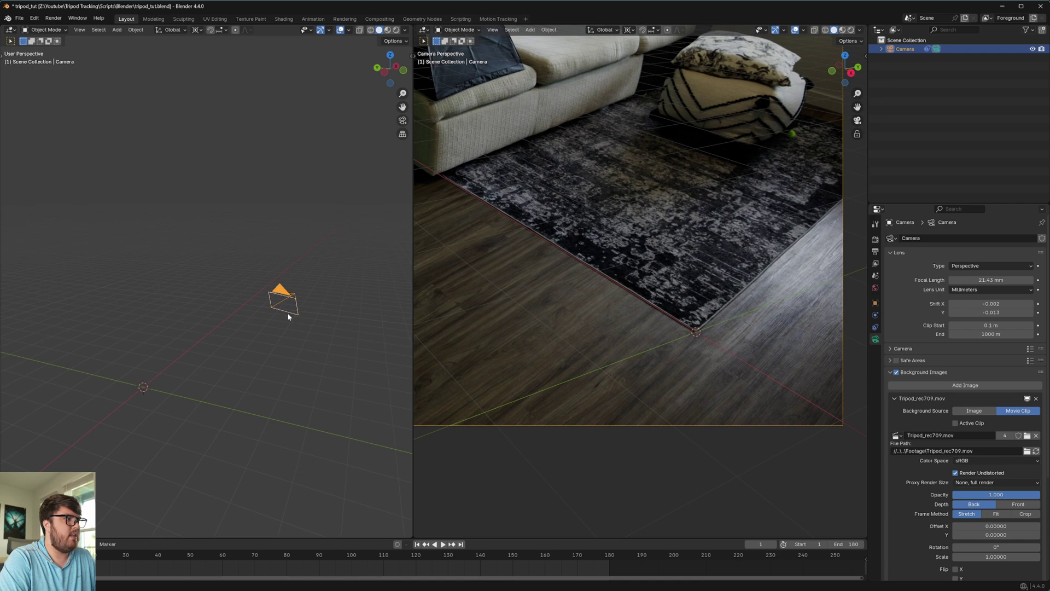
# Step: Rotate the camera around the X axis so the grid matches the rug corner
pyautogui.moveTo(284, 304); pyautogui.dragTo(278, 304, button='middle')
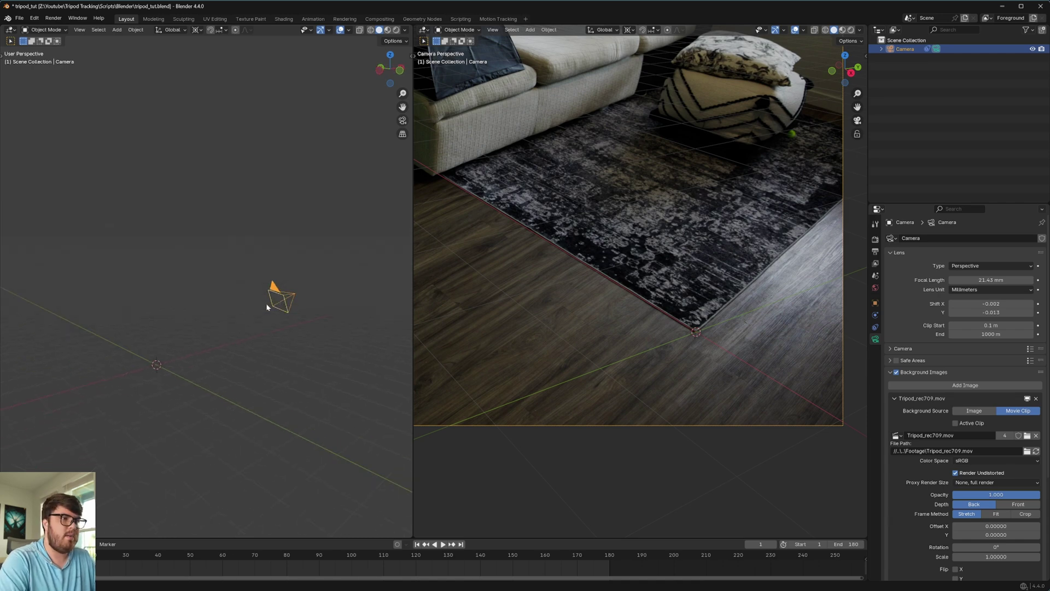
pyautogui.scroll(-8, 661, 273)
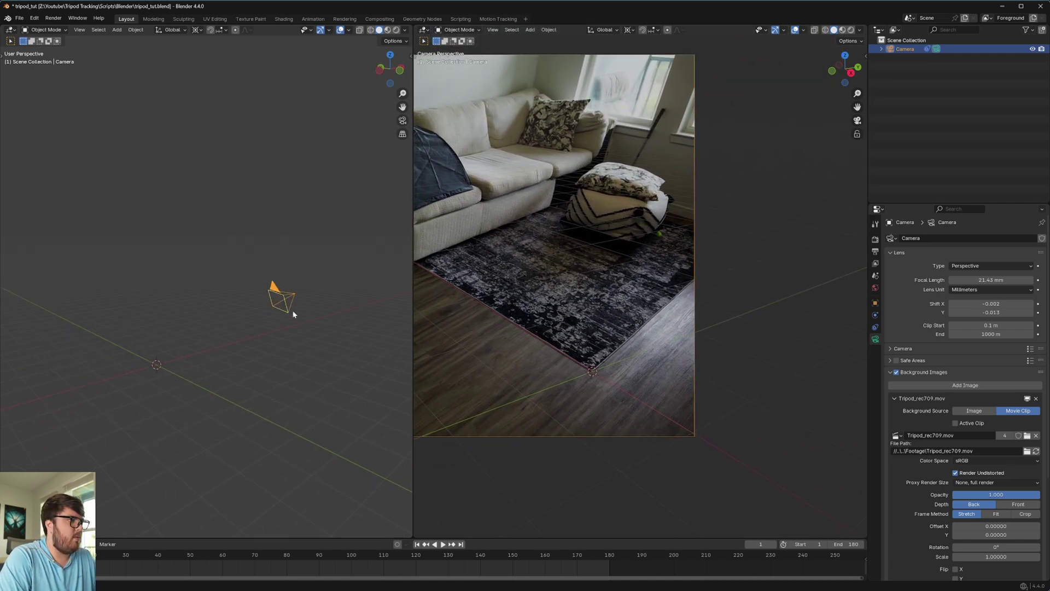
pyautogui.moveTo(293, 313); pyautogui.dragTo(290, 328, button='middle')
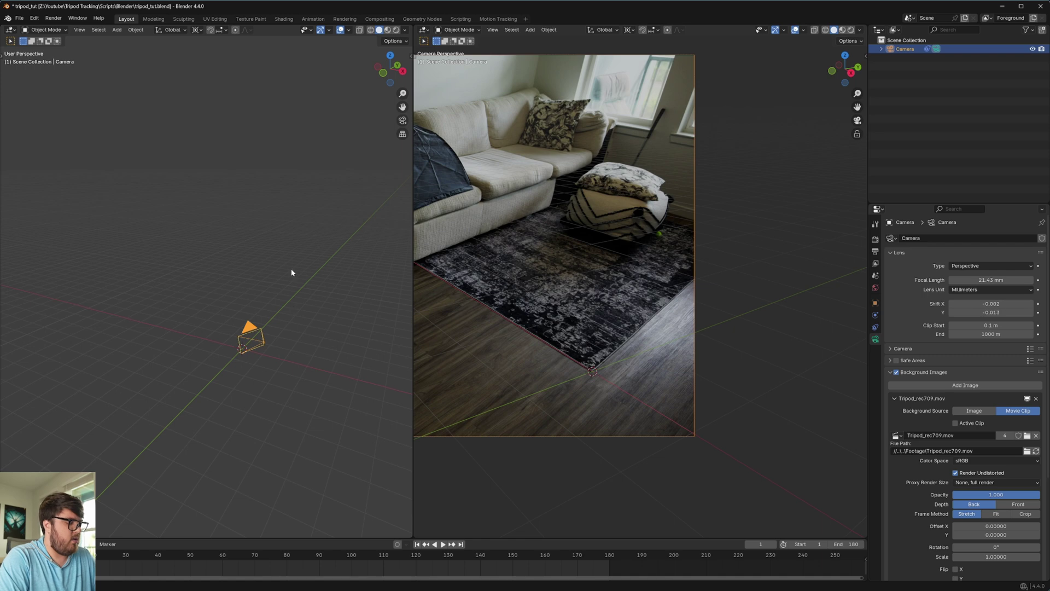
pyautogui.press('r')
pyautogui.press('y')
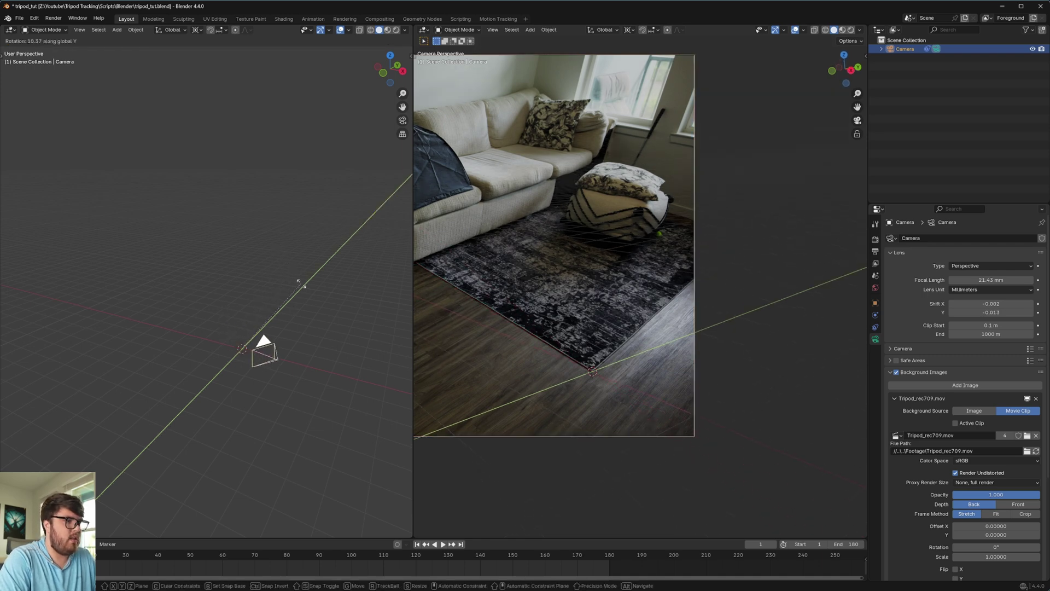
pyautogui.press('x')
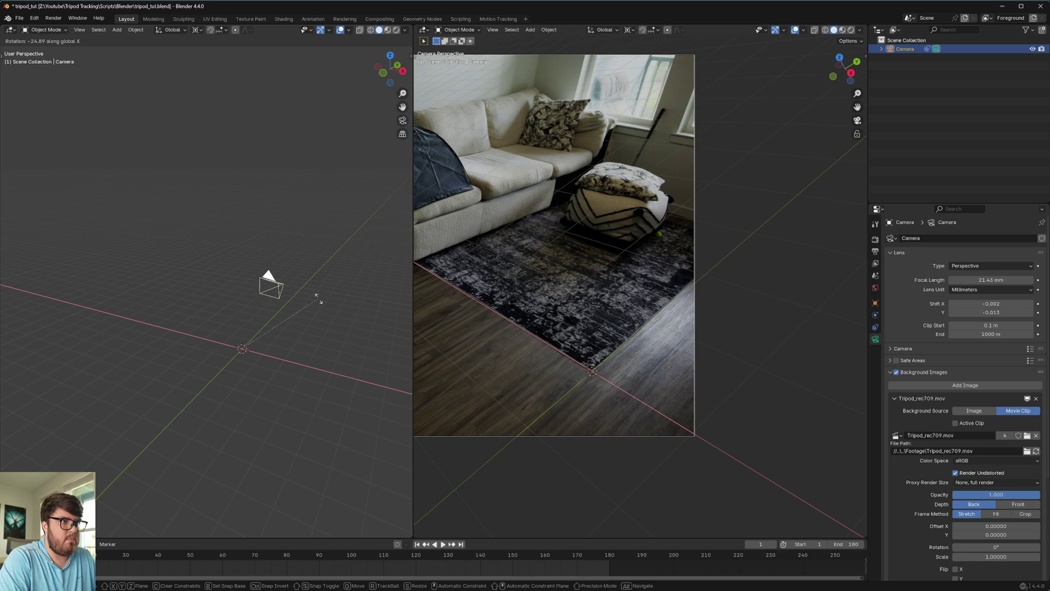
pyautogui.click(661, 375)
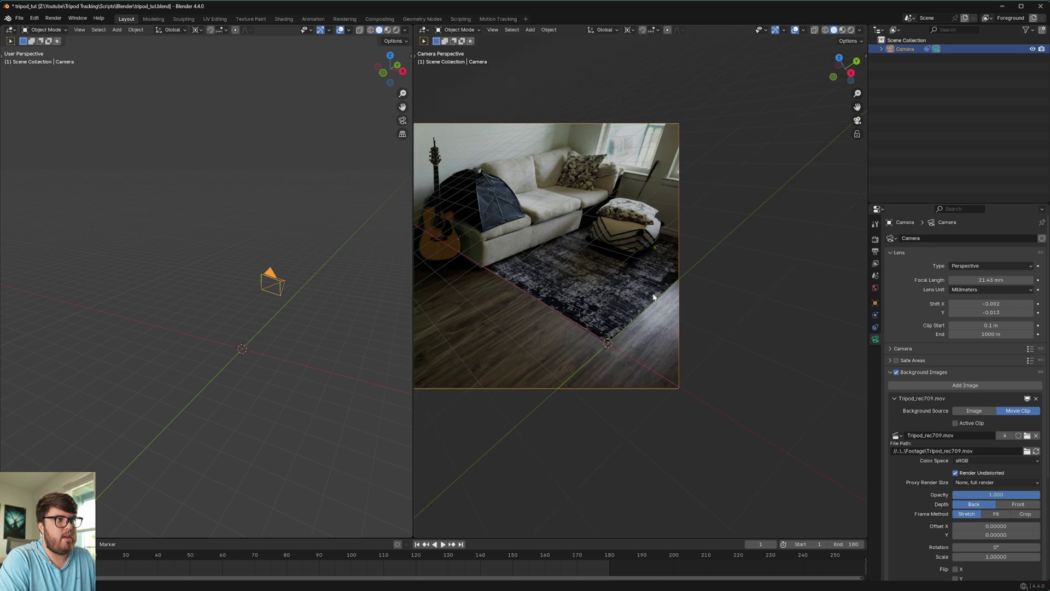
pyautogui.scroll(5, 602, 326)
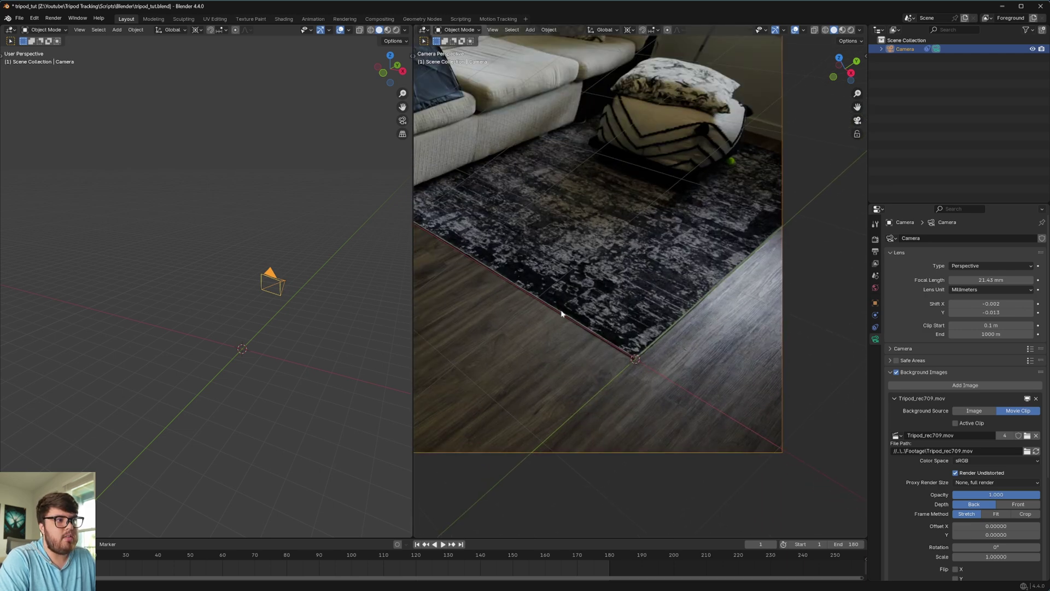
pyautogui.scroll(-5, 684, 363)
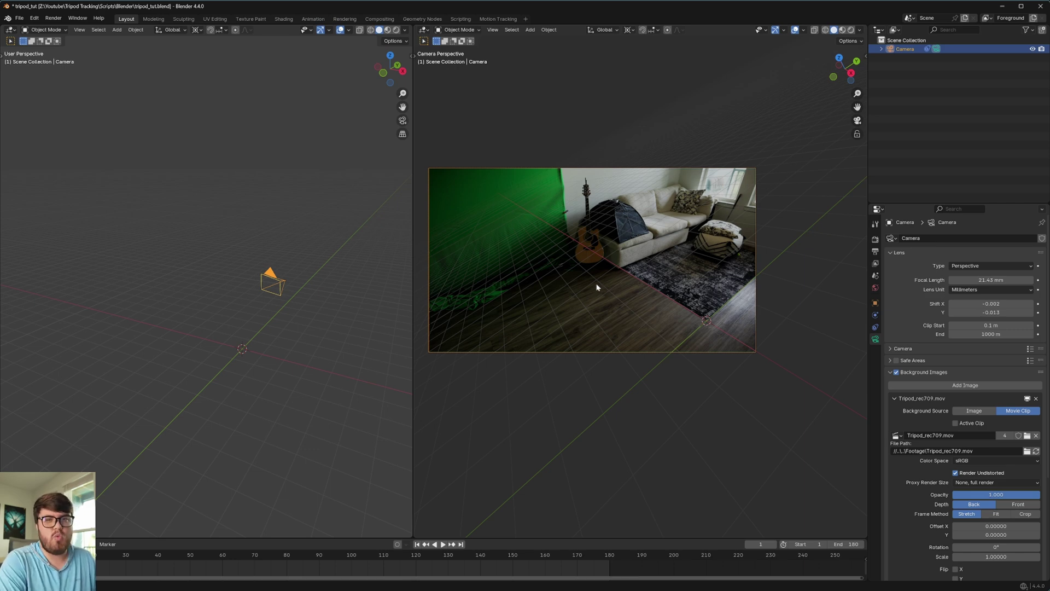
pyautogui.moveTo(604, 264); pyautogui.dragTo(644, 261, button='middle')
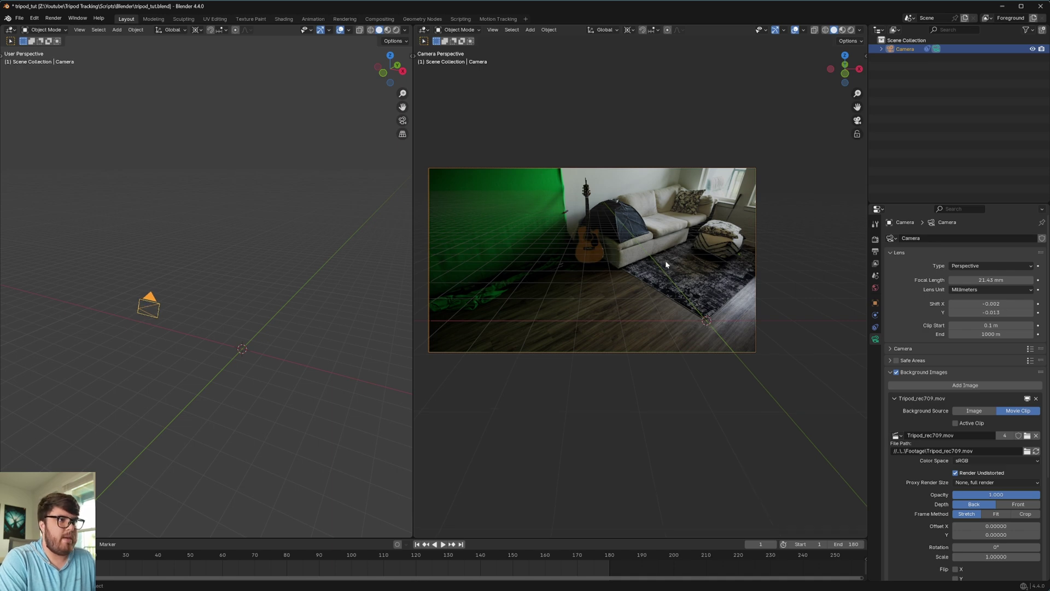
# Step: From top view, tilt the camera around X to about 80 degrees
pyautogui.press('KP_7')
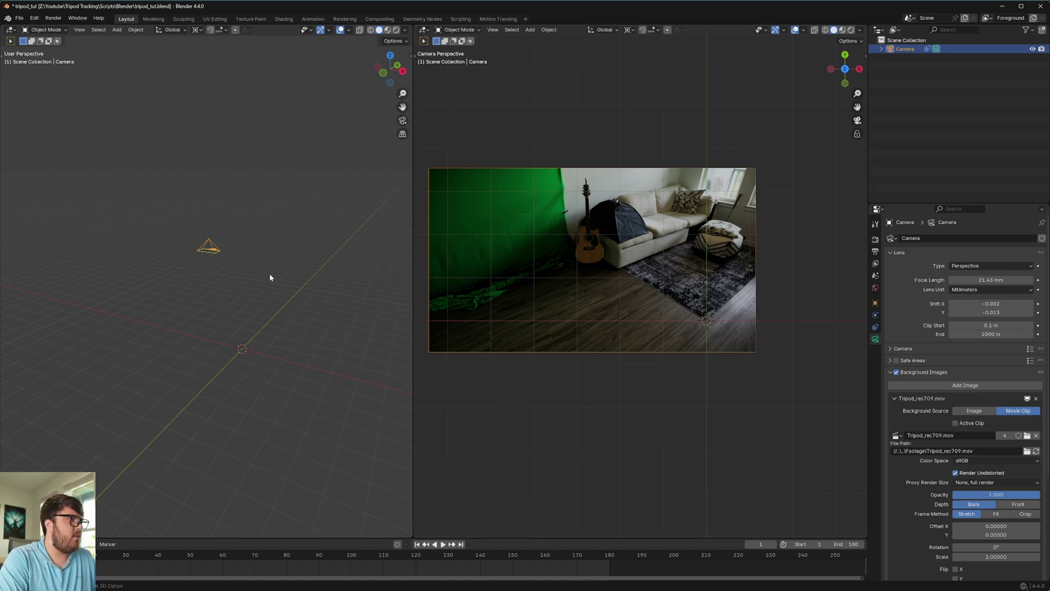
pyautogui.keyDown('shift'); pyautogui.moveTo(270, 277); pyautogui.dragTo(274, 368, button='middle'); pyautogui.keyUp('shift')
pyautogui.press('r')
pyautogui.press('x')
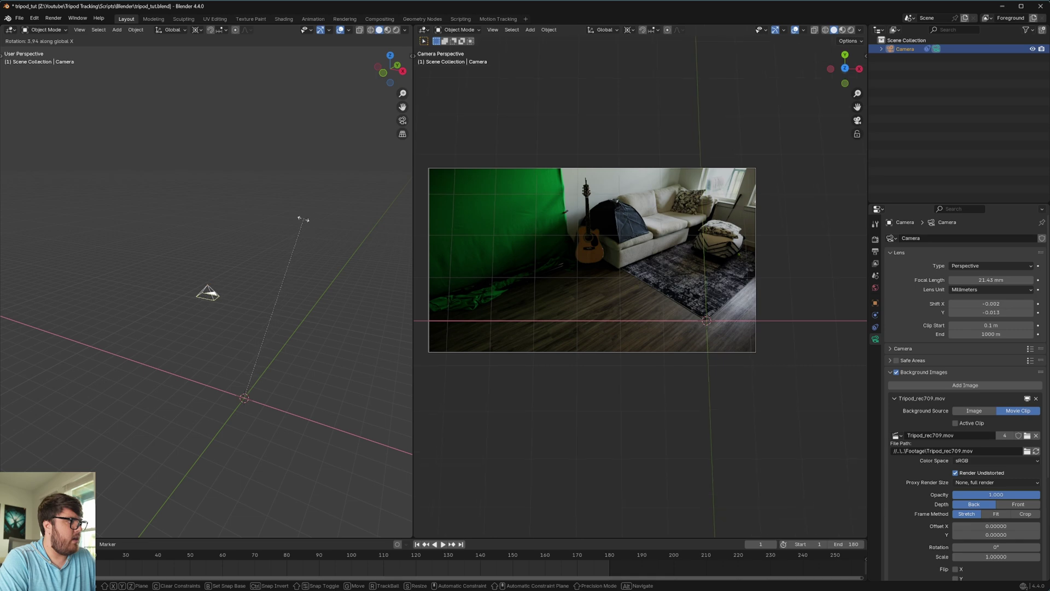
pyautogui.click(225, 380)
# Step: Select the Annotate tool from the toolbar
pyautogui.scroll(3, 632, 238)
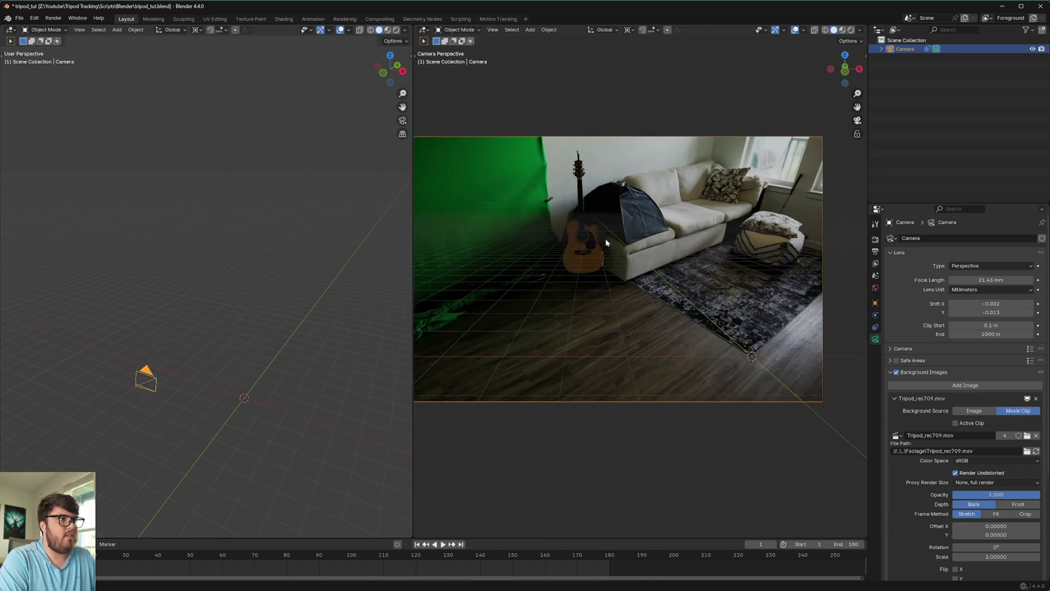
pyautogui.press('n')
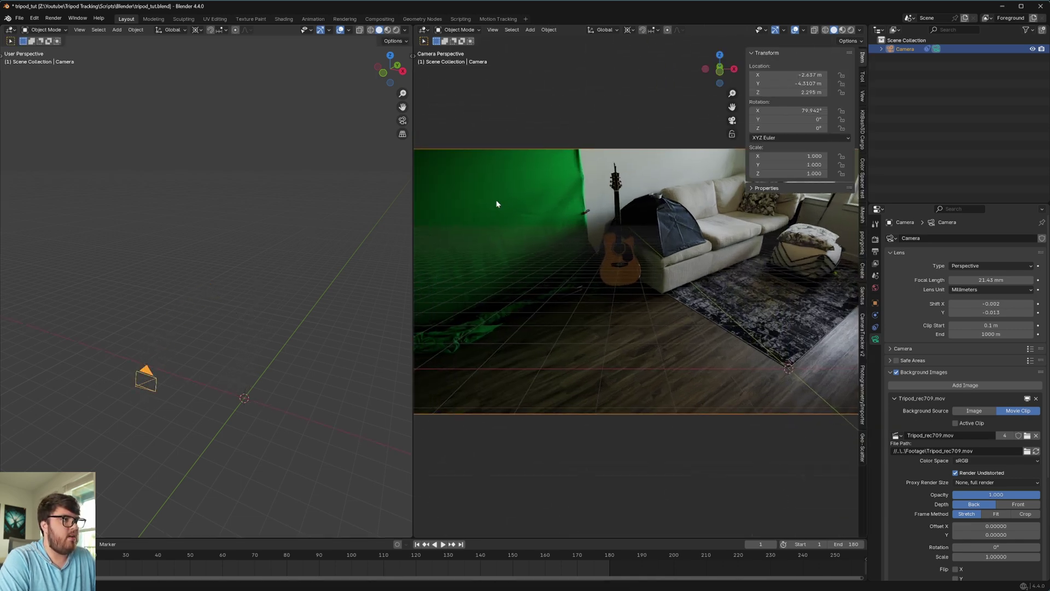
pyautogui.press('n')
pyautogui.press('t')
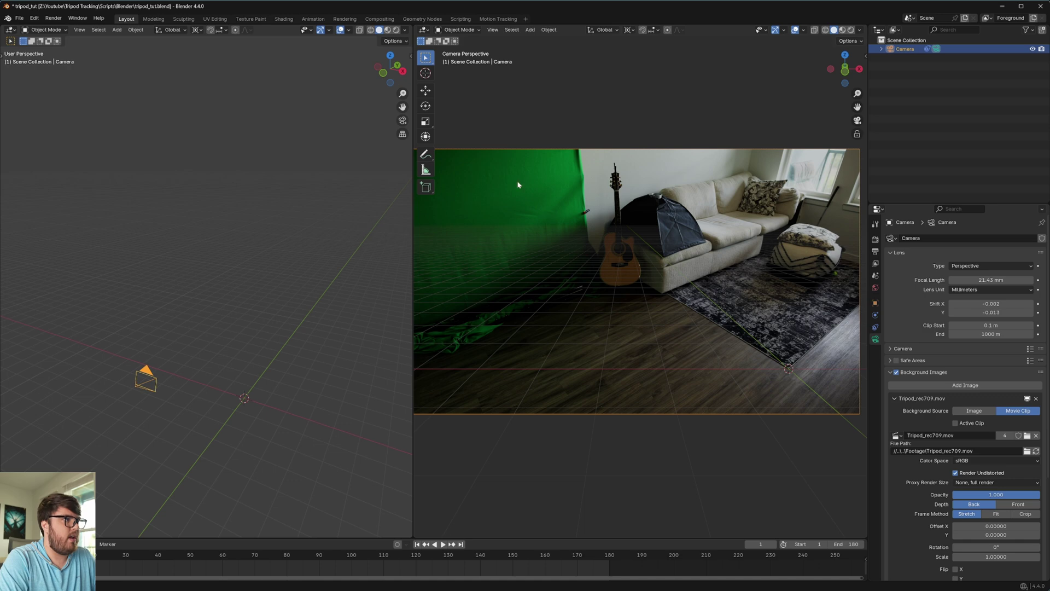
pyautogui.click(431, 156)
# Step: Sketch a horizon guide line from the left edge of the footage to the sofa
pyautogui.press('t')
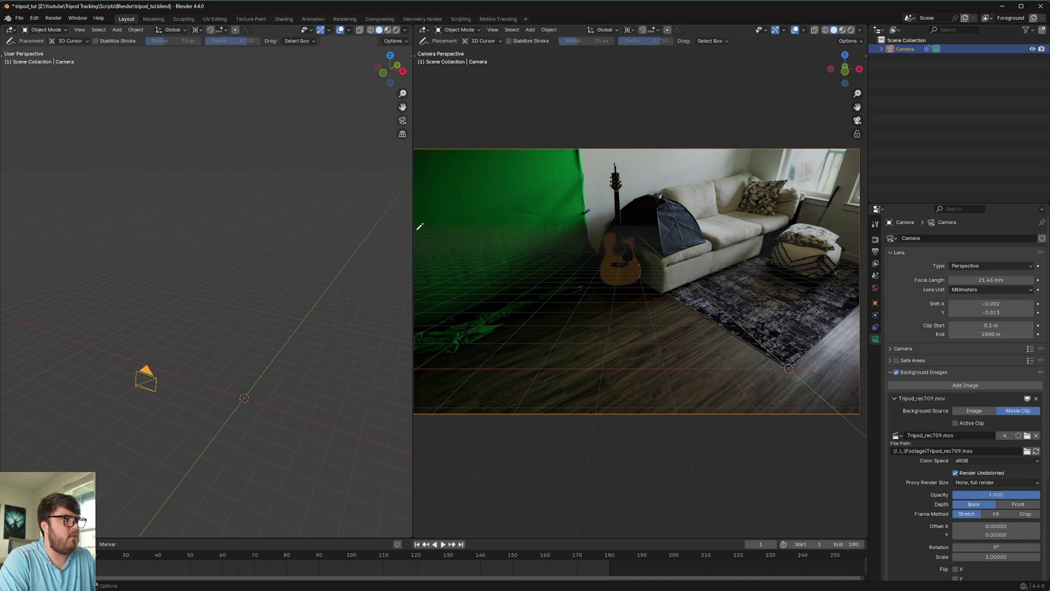
pyautogui.moveTo(419, 228); pyautogui.dragTo(858, 217)
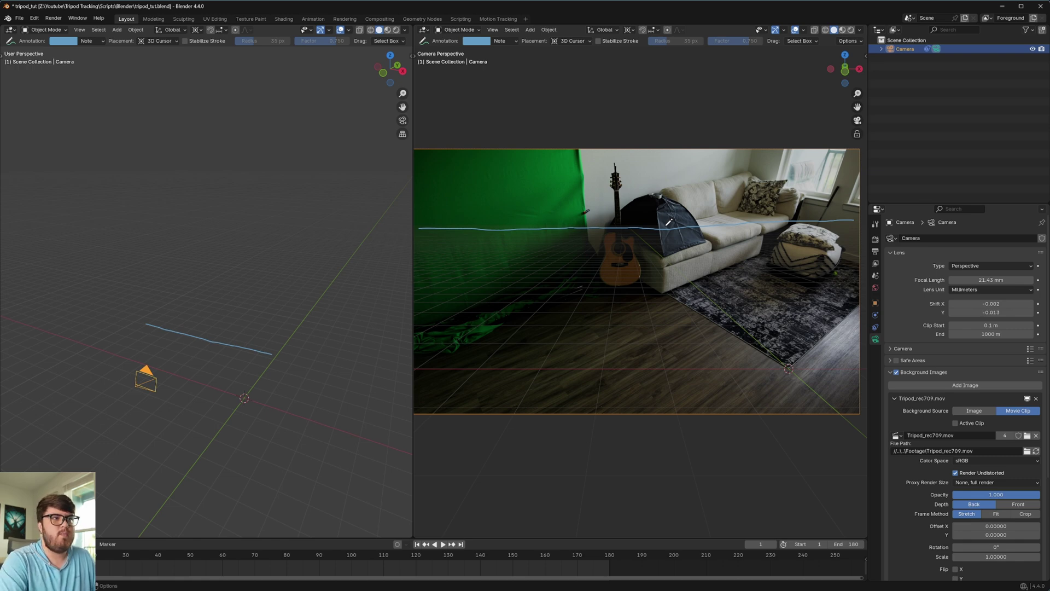
pyautogui.scroll(-2, 634, 235)
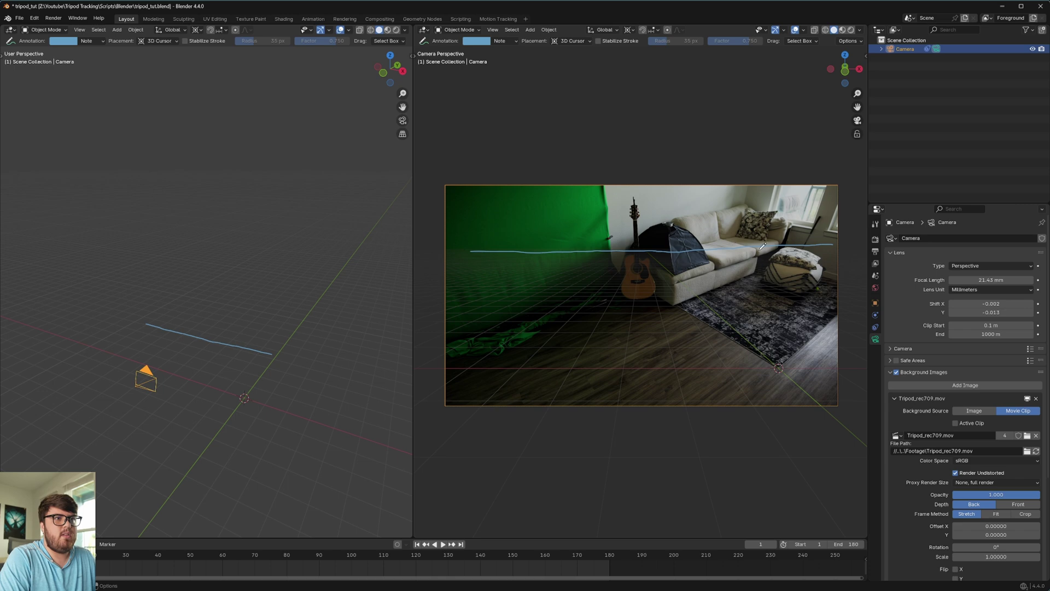
pyautogui.keyDown('shift'); pyautogui.moveTo(762, 246); pyautogui.dragTo(754, 226, button='middle'); pyautogui.keyUp('shift')
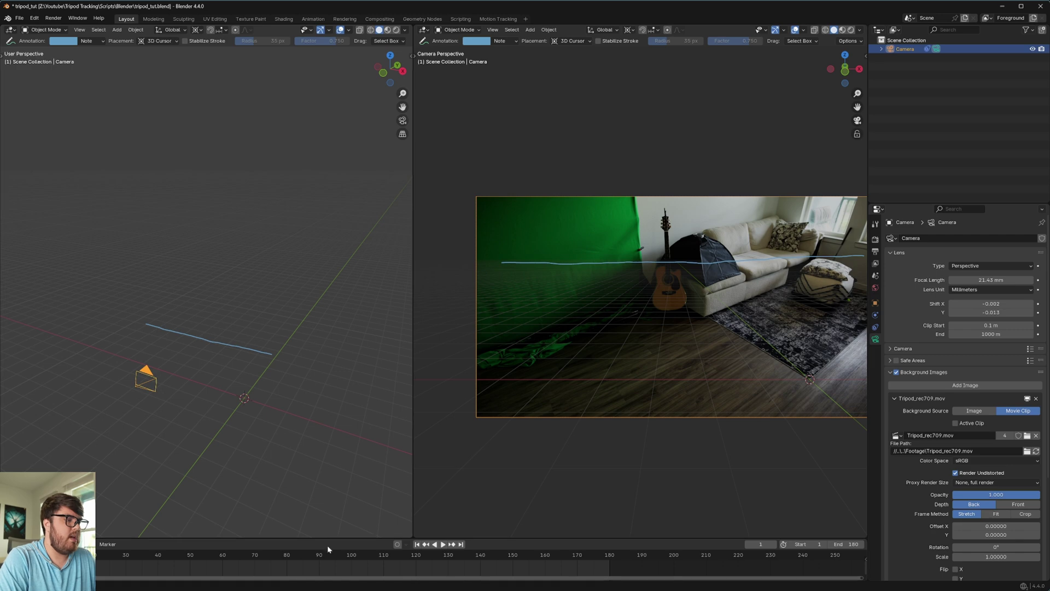
# Step: Jump to frame 100 and remove the guide stroke
pyautogui.click(353, 557)
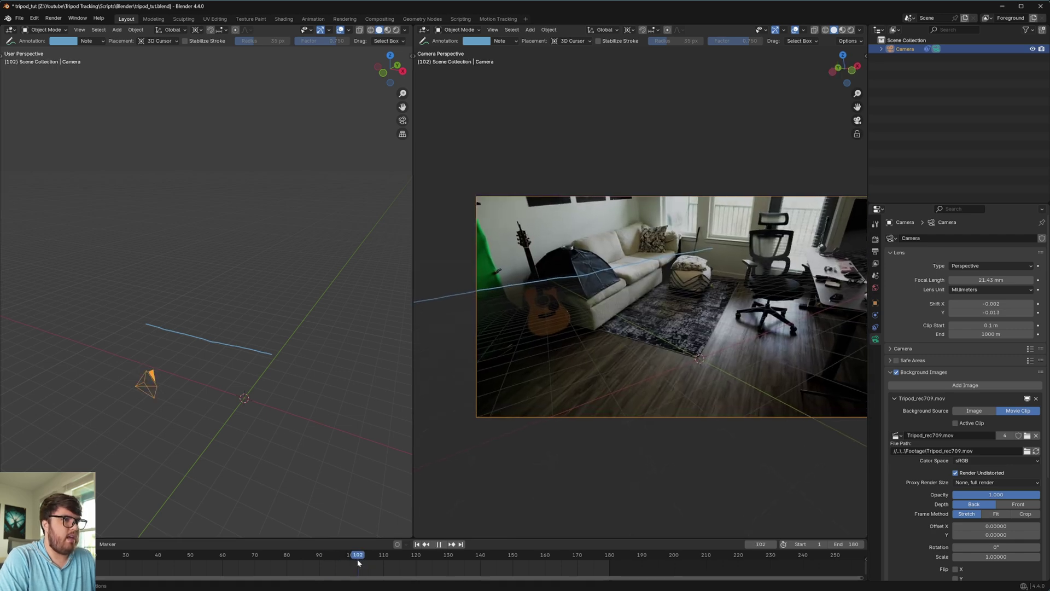
pyautogui.press('w')
pyautogui.scroll(1, 553, 278)
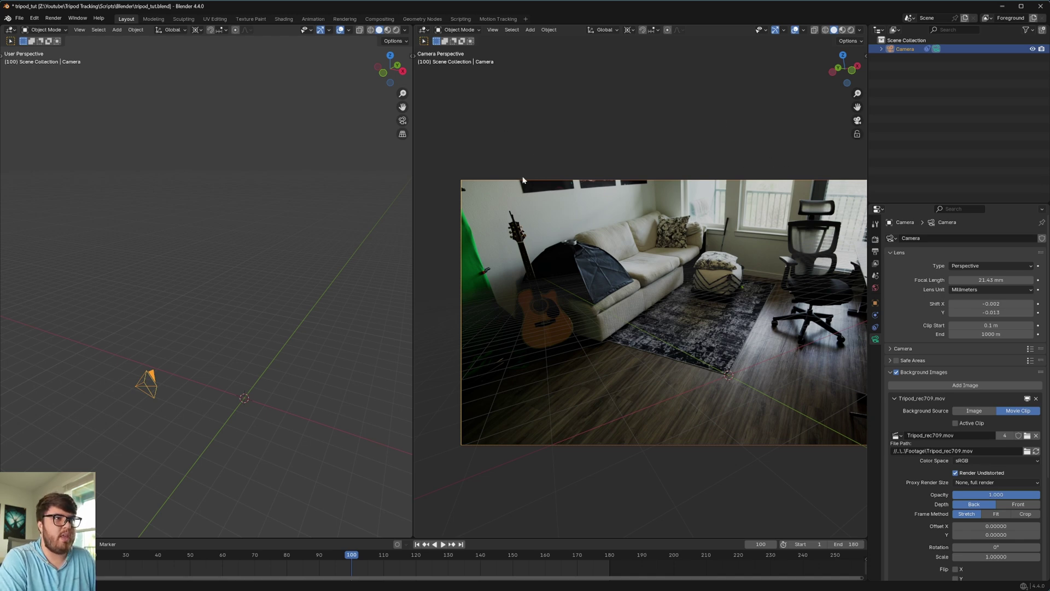
# Step: Nudge the camera's X tilt at frame 1, play to frame 137, and tilt again
pyautogui.hotkey('shift', 'Left')
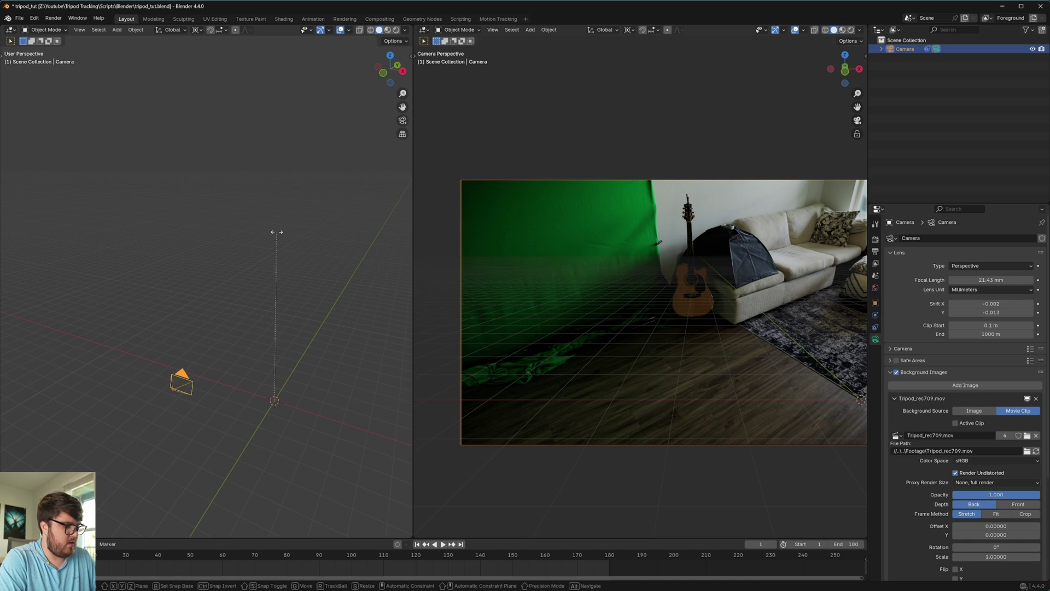
pyautogui.press('r')
pyautogui.press('x')
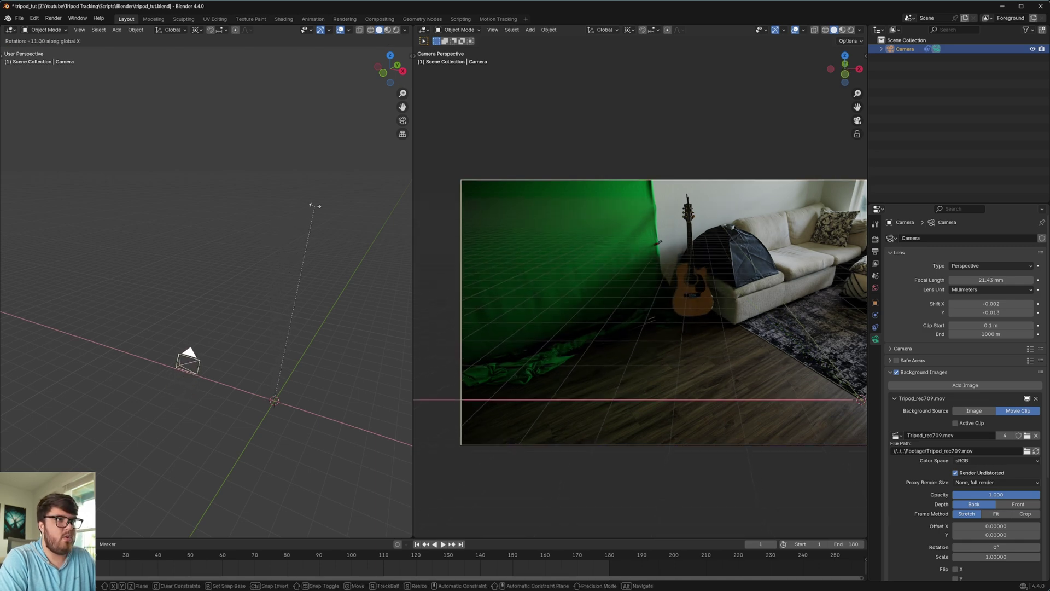
pyautogui.click(334, 194)
pyautogui.click(443, 544)
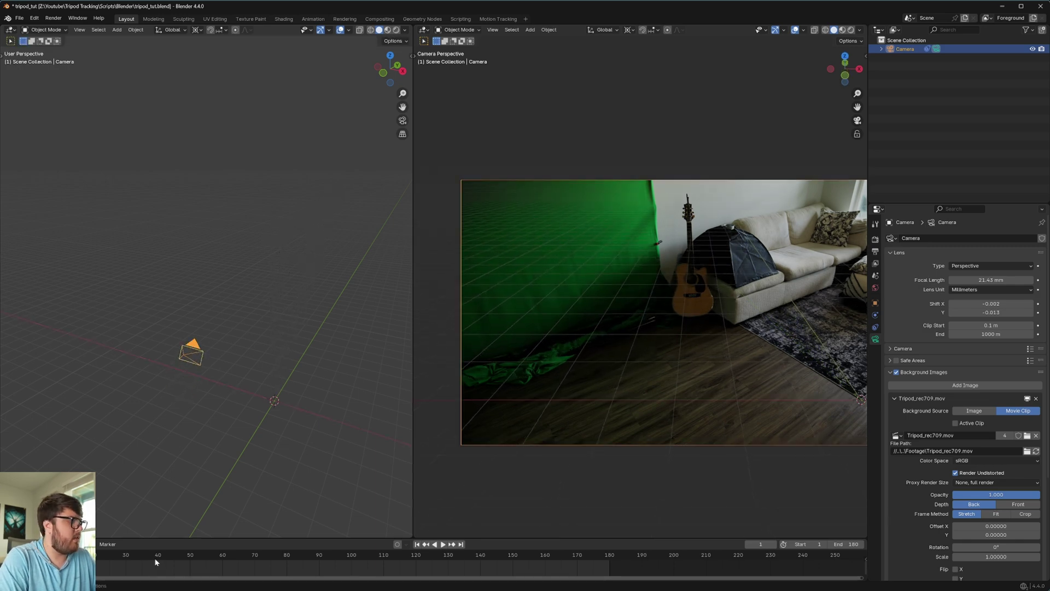
pyautogui.click(444, 543)
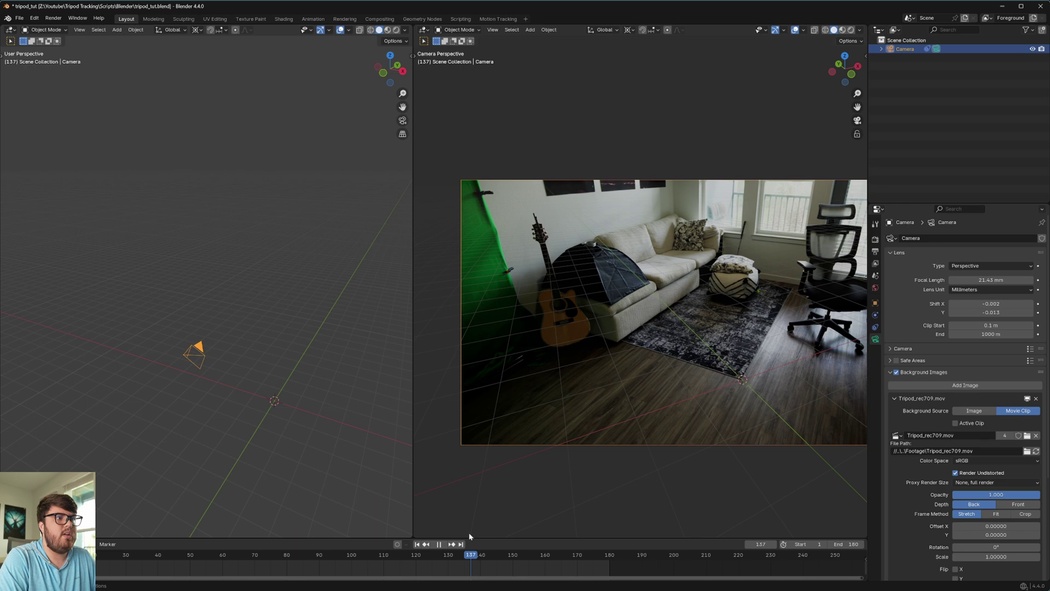
pyautogui.press('r')
pyautogui.press('x')
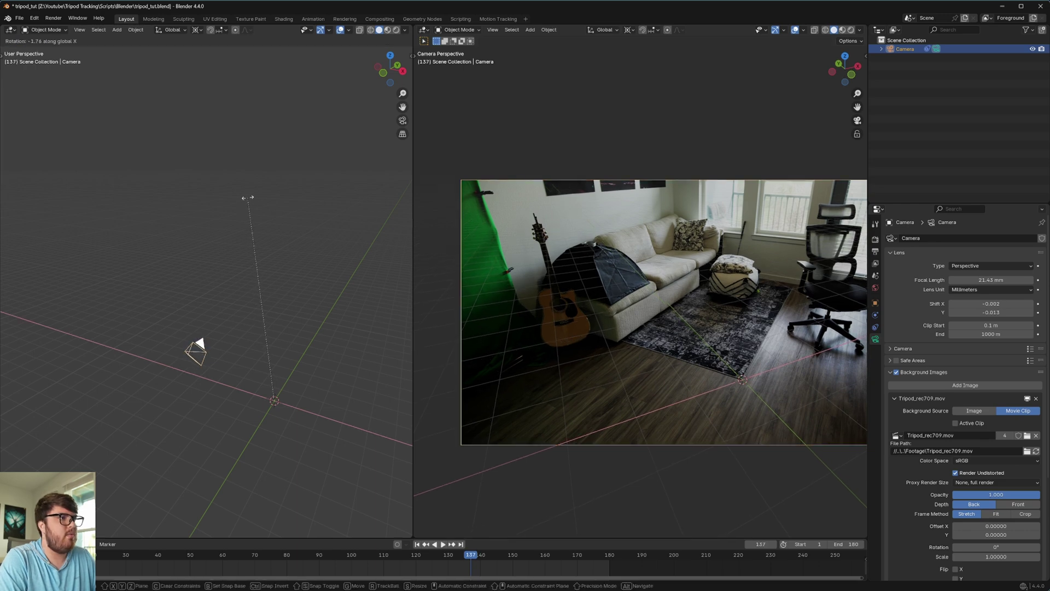
pyautogui.click(247, 198)
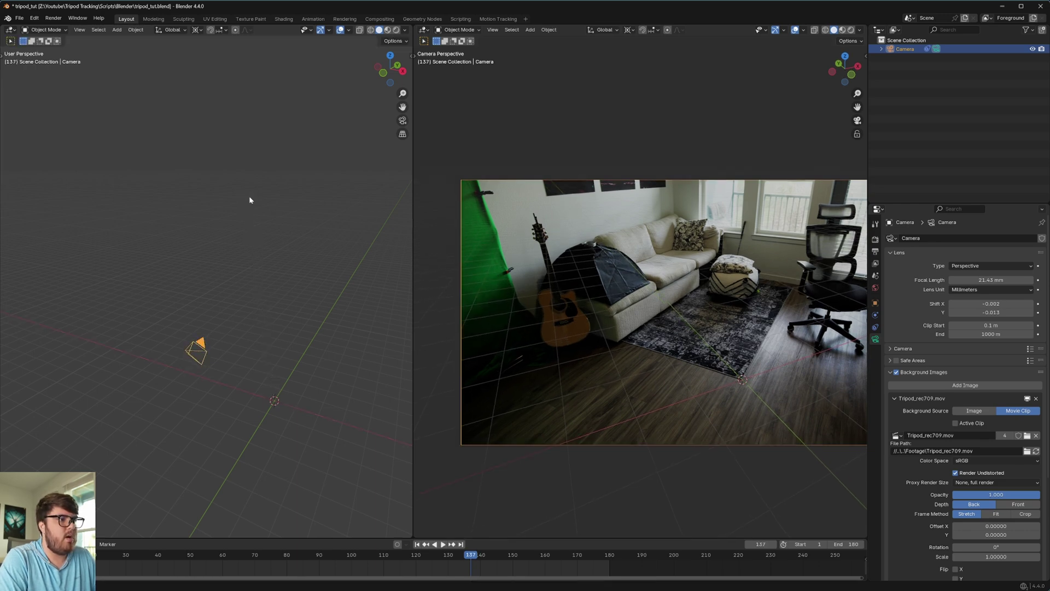
# Step: Zoom and pan both views to inspect floor alignment near the guitar and chair
pyautogui.scroll(4, 616, 376)
pyautogui.scroll(2, 616, 377)
pyautogui.keyDown('shift'); pyautogui.moveTo(625, 363); pyautogui.dragTo(668, 298, button='middle'); pyautogui.keyUp('shift')
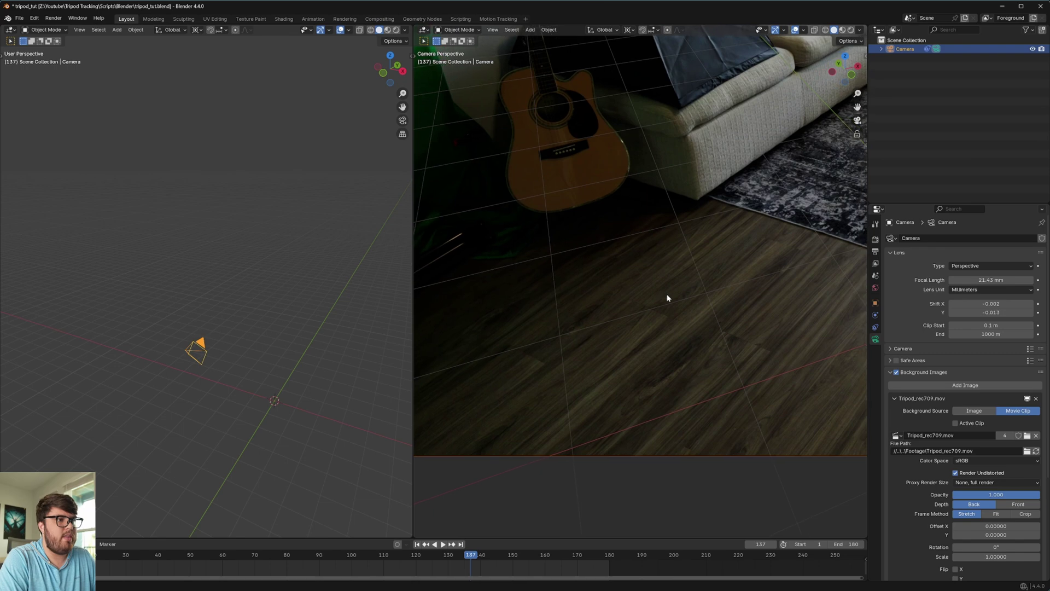
pyautogui.scroll(-4, 620, 348)
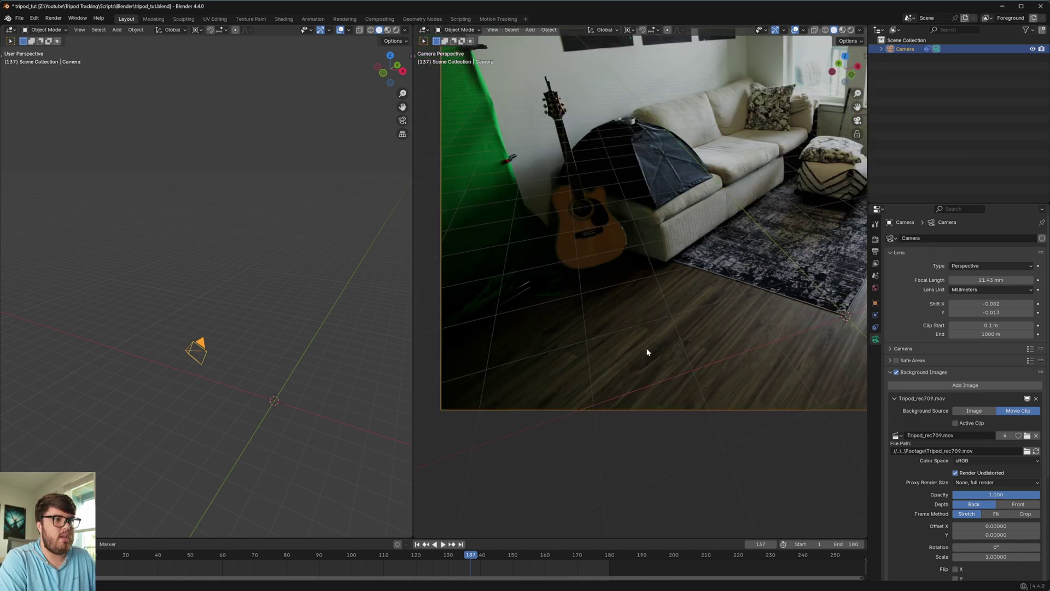
pyautogui.keyDown('shift'); pyautogui.moveTo(773, 307); pyautogui.dragTo(615, 329, button='middle'); pyautogui.keyUp('shift')
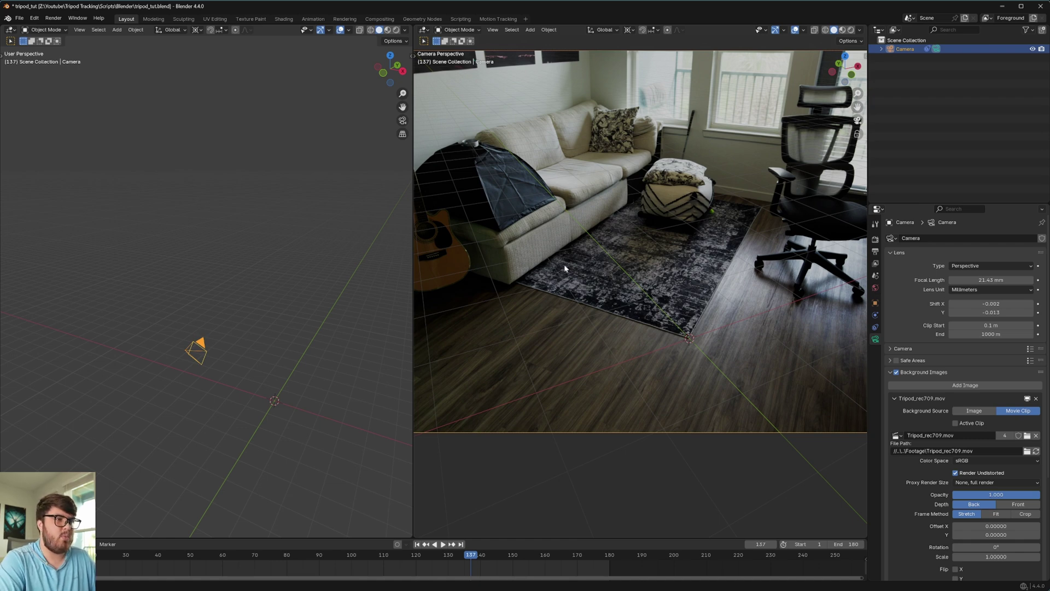
pyautogui.moveTo(290, 389); pyautogui.dragTo(345, 387, button='middle')
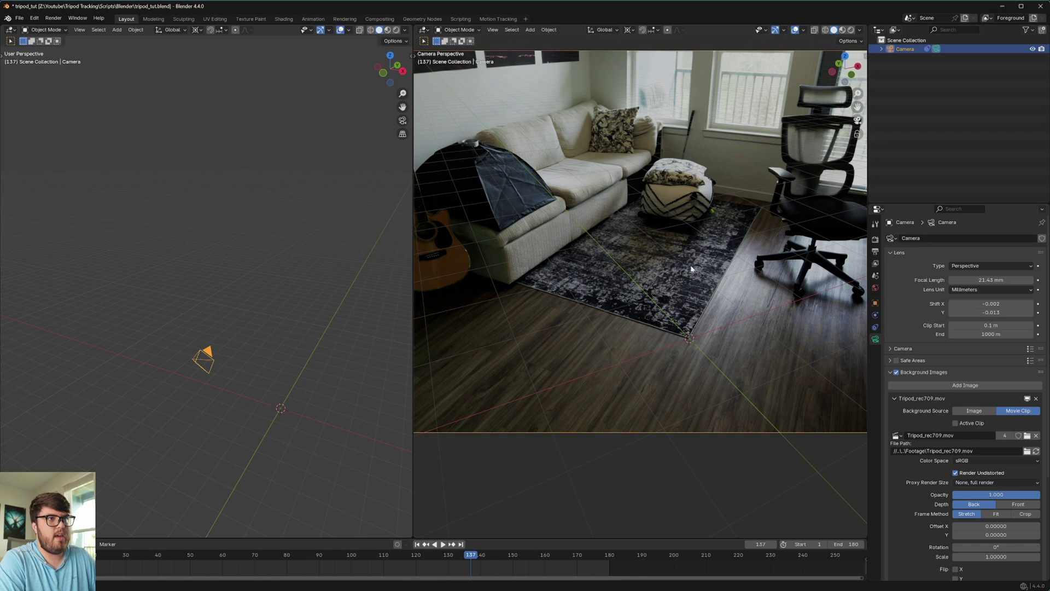
pyautogui.scroll(-3, 690, 238)
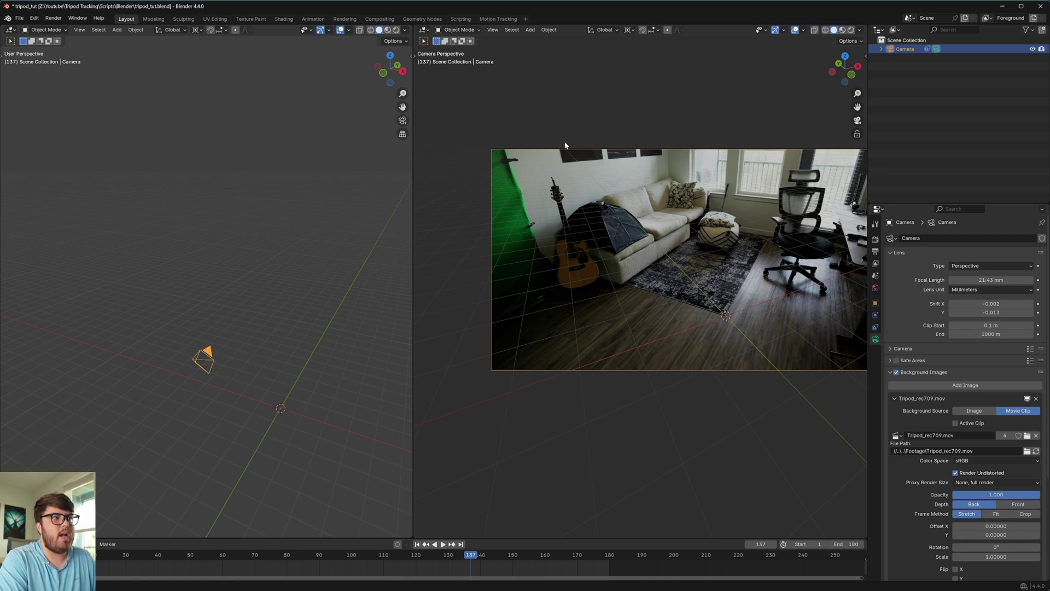
pyautogui.keyDown('shift'); pyautogui.moveTo(647, 163); pyautogui.dragTo(565, 210, button='middle'); pyautogui.keyUp('shift')
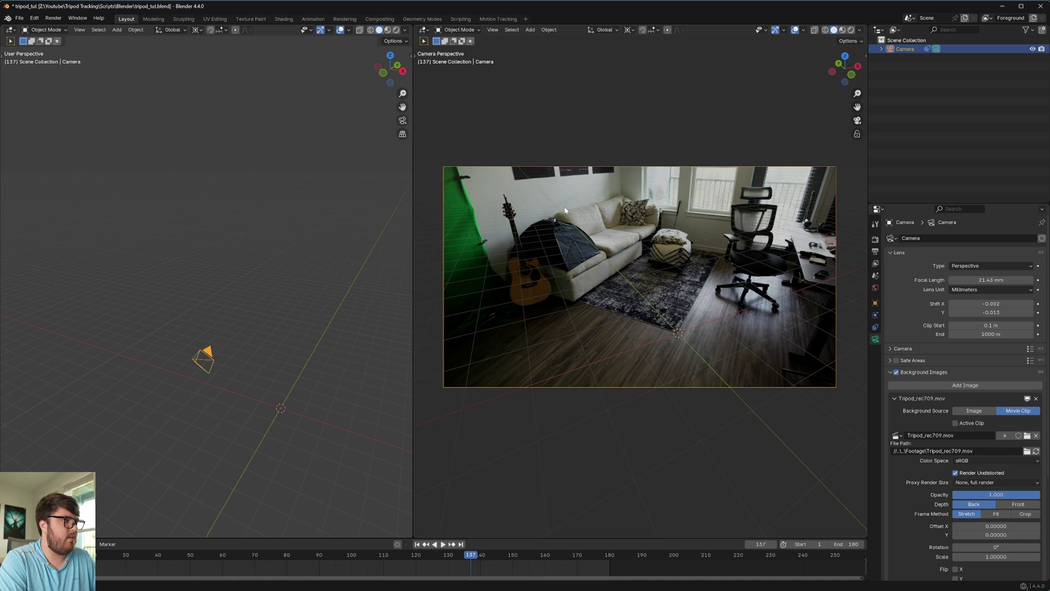
pyautogui.keyDown('shift'); pyautogui.moveTo(235, 348); pyautogui.dragTo(215, 351, button='middle'); pyautogui.keyUp('shift')
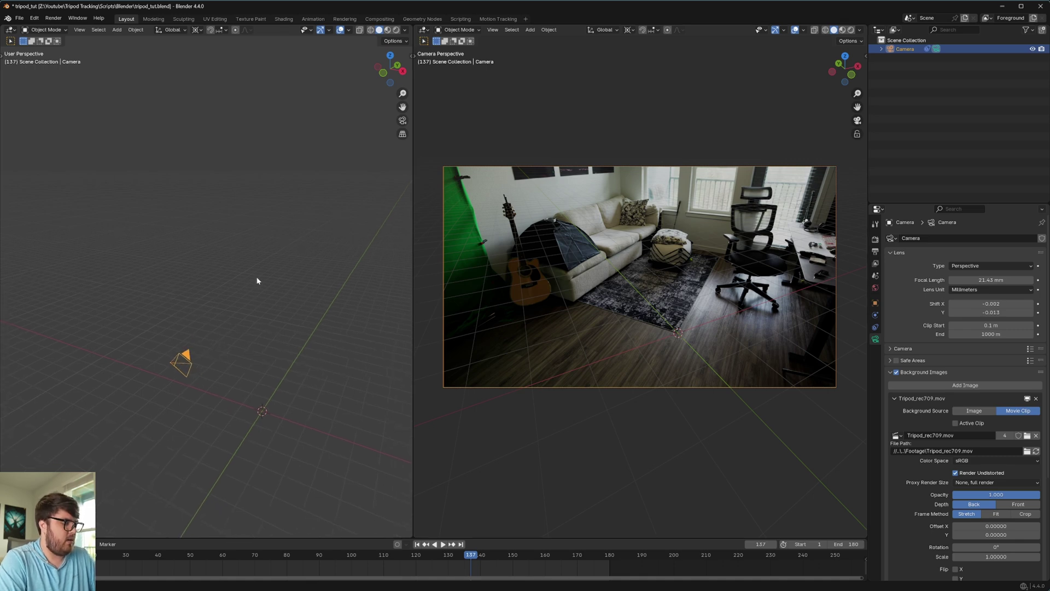
# Step: Rotate the camera around global Z in repeated passes, undoing the last tweak
pyautogui.press('r')
pyautogui.press('z')
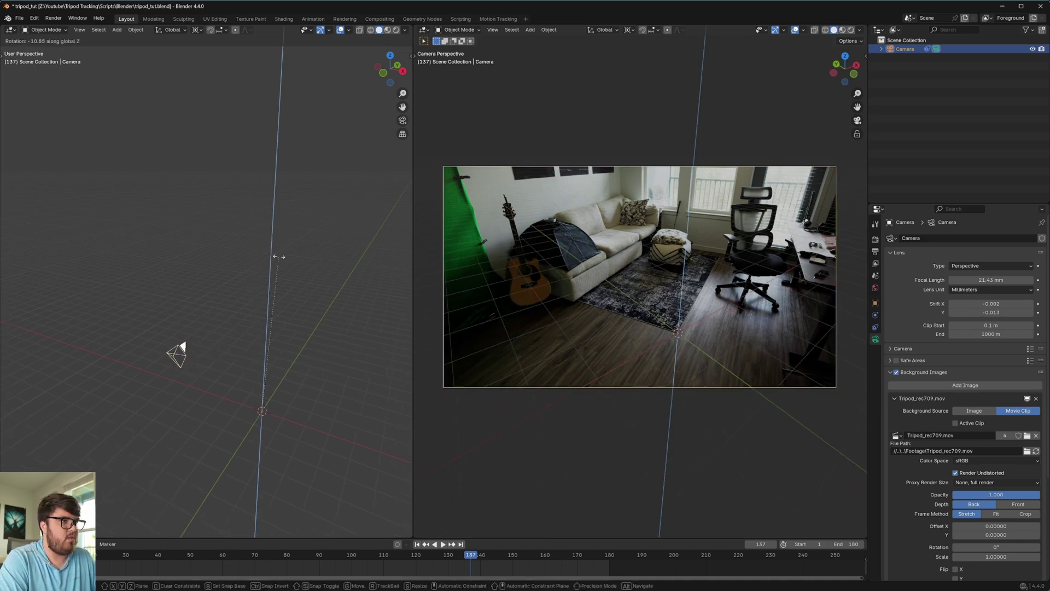
pyautogui.click(108, 315)
pyautogui.scroll(8, 673, 334)
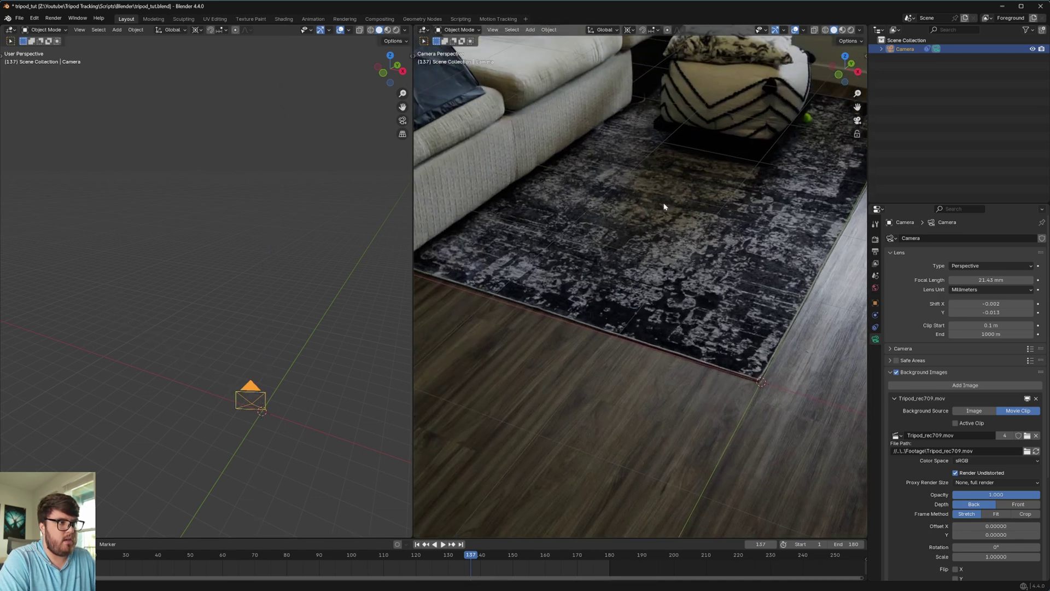
pyautogui.press('r')
pyautogui.press('z')
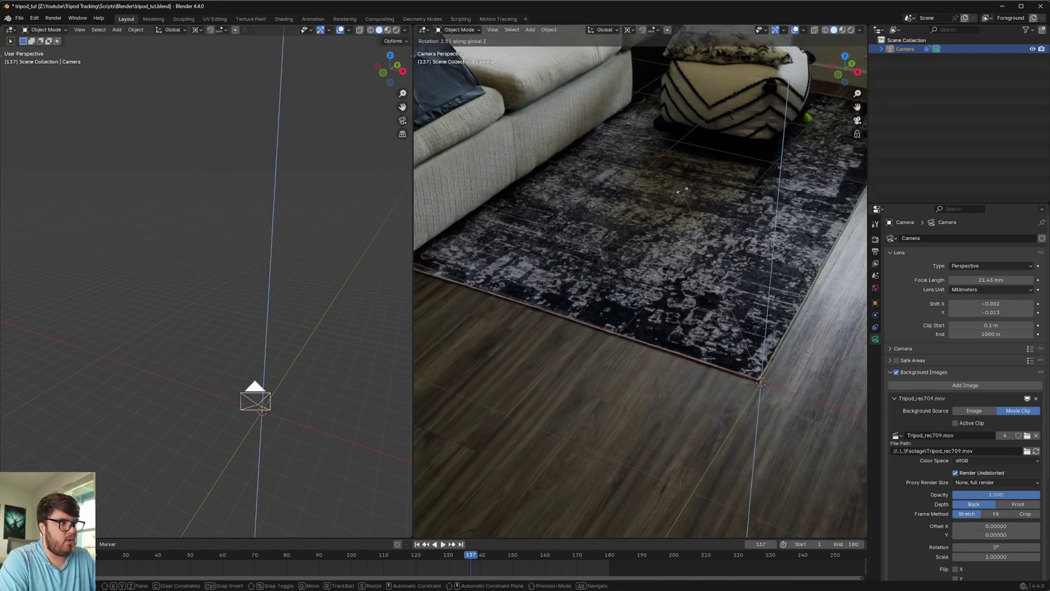
pyautogui.click(681, 193)
pyautogui.press('r')
pyautogui.press('z')
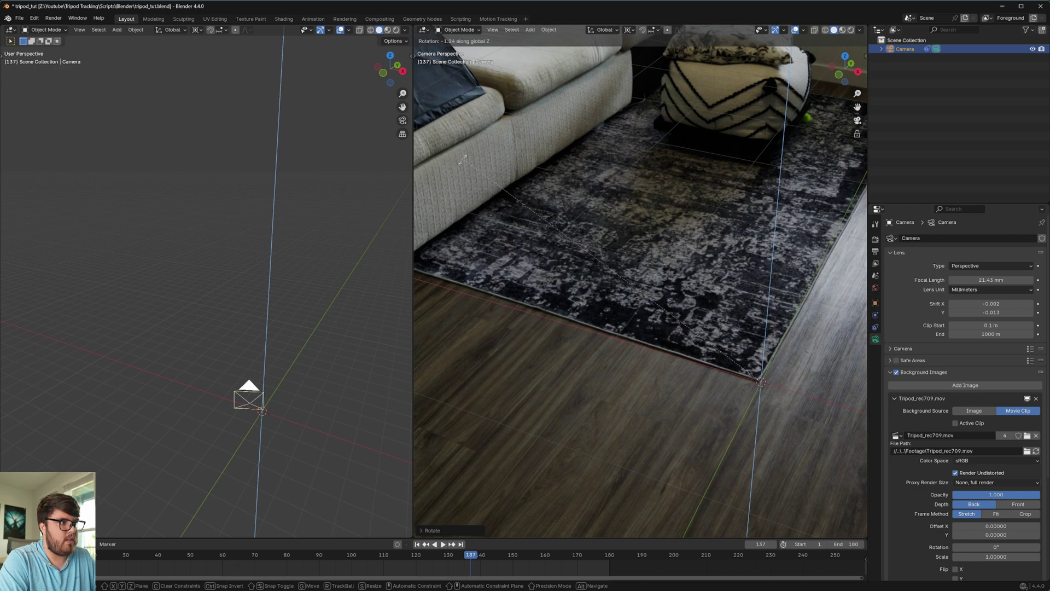
pyautogui.click(477, 379)
pyautogui.hotkey('ctrl', 'z')
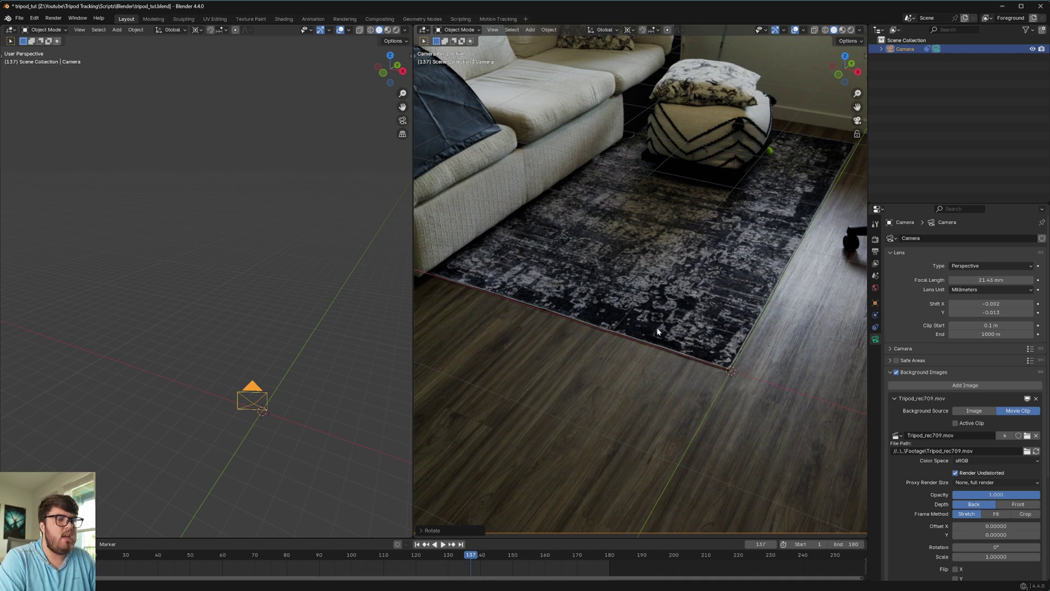
# Step: Pan and zoom the camera view to check the grid against the rug, pouf and chair
pyautogui.keyDown('shift'); pyautogui.moveTo(762, 310); pyautogui.dragTo(619, 352, button='middle'); pyautogui.keyUp('shift')
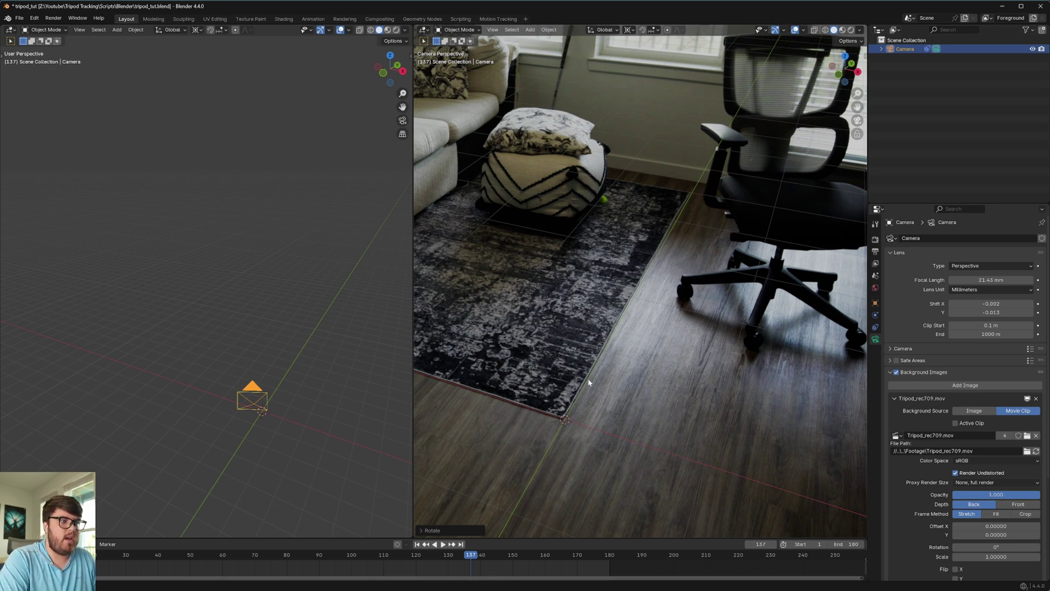
pyautogui.keyDown('ctrl'); pyautogui.moveTo(628, 252); pyautogui.dragTo(623, 317, button='middle'); pyautogui.keyUp('ctrl')
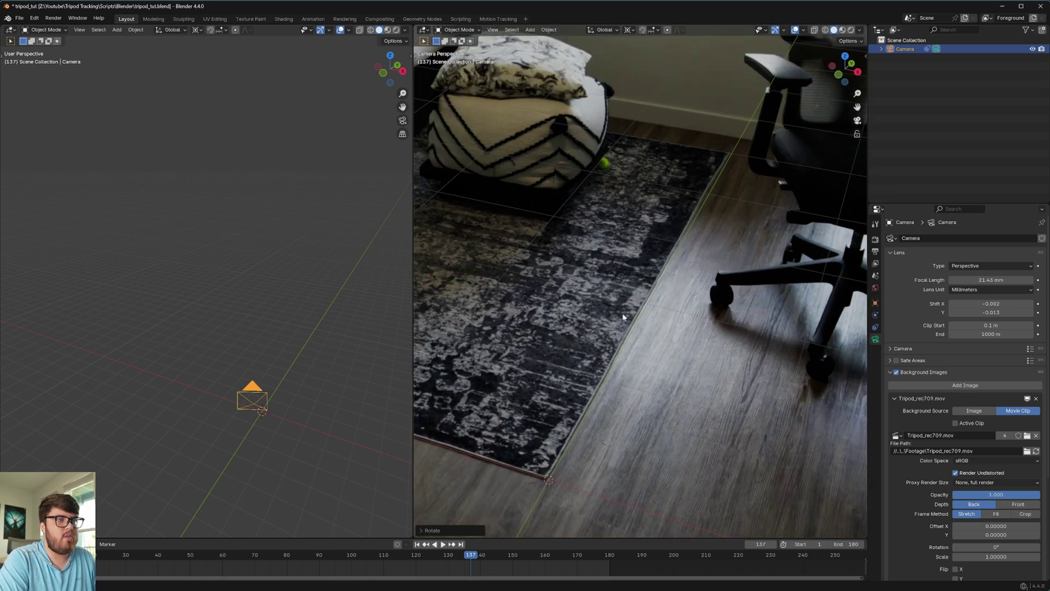
pyautogui.scroll(-5, 598, 335)
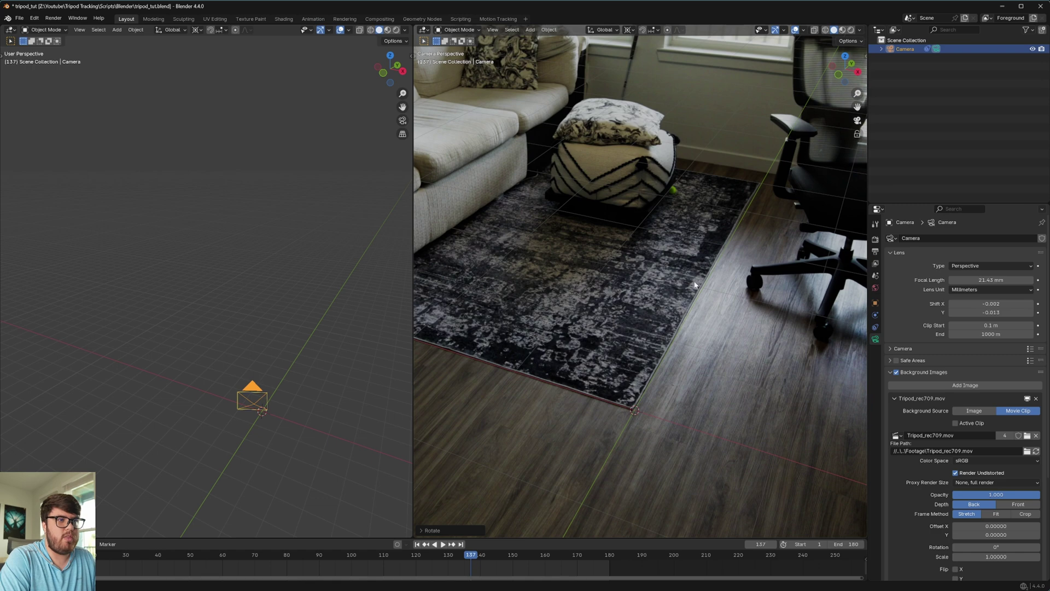
pyautogui.keyDown('shift'); pyautogui.moveTo(649, 350); pyautogui.dragTo(669, 349, button='middle'); pyautogui.keyUp('shift')
pyautogui.scroll(2, 668, 349)
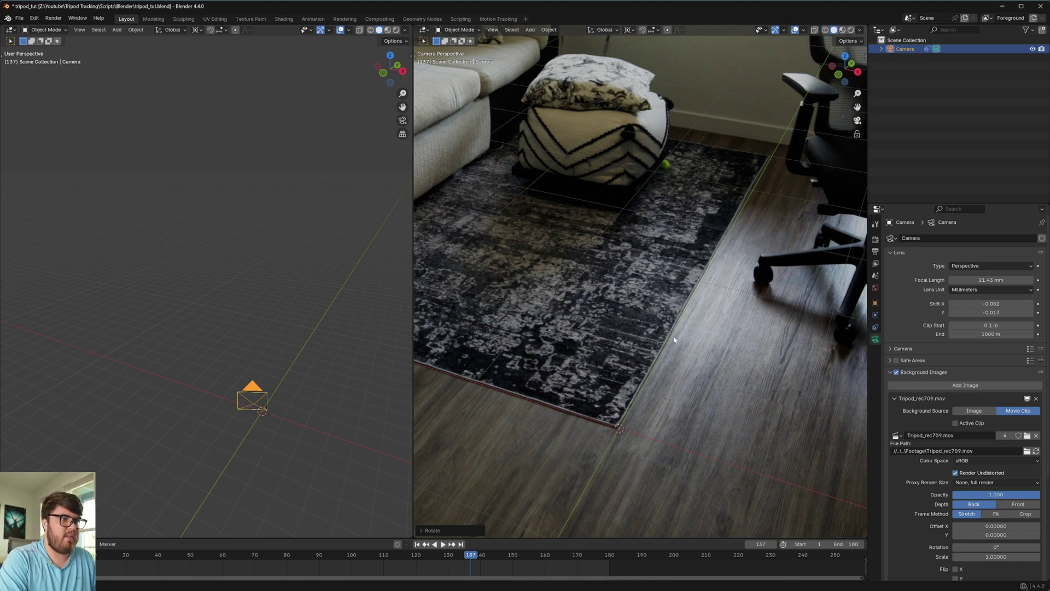
pyautogui.scroll(-2, 674, 340)
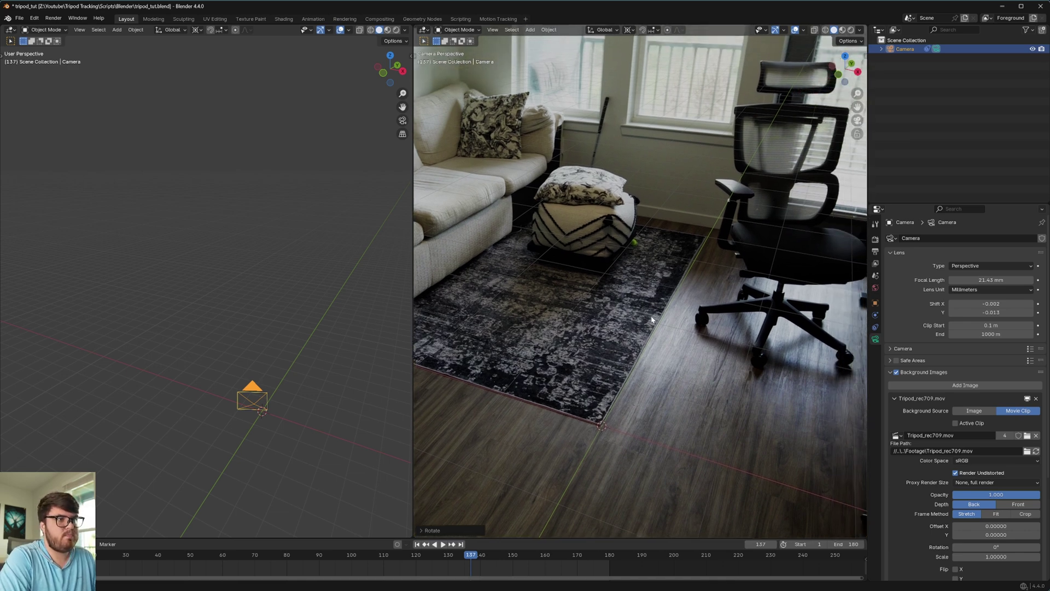
pyautogui.scroll(3, 669, 288)
# Step: Tilt the camera slightly about global X so the floor grid lies flat, then save tripod_tut.blend
pyautogui.keyDown('shift'); pyautogui.moveTo(669, 288); pyautogui.dragTo(668, 327, button='middle'); pyautogui.keyUp('shift')
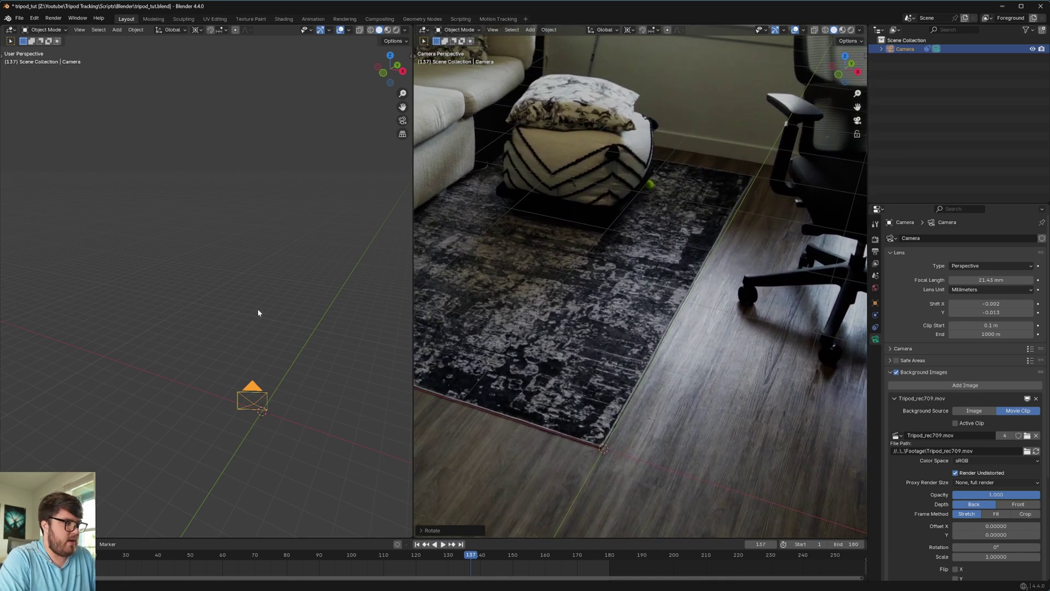
pyautogui.press('r')
pyautogui.press('x')
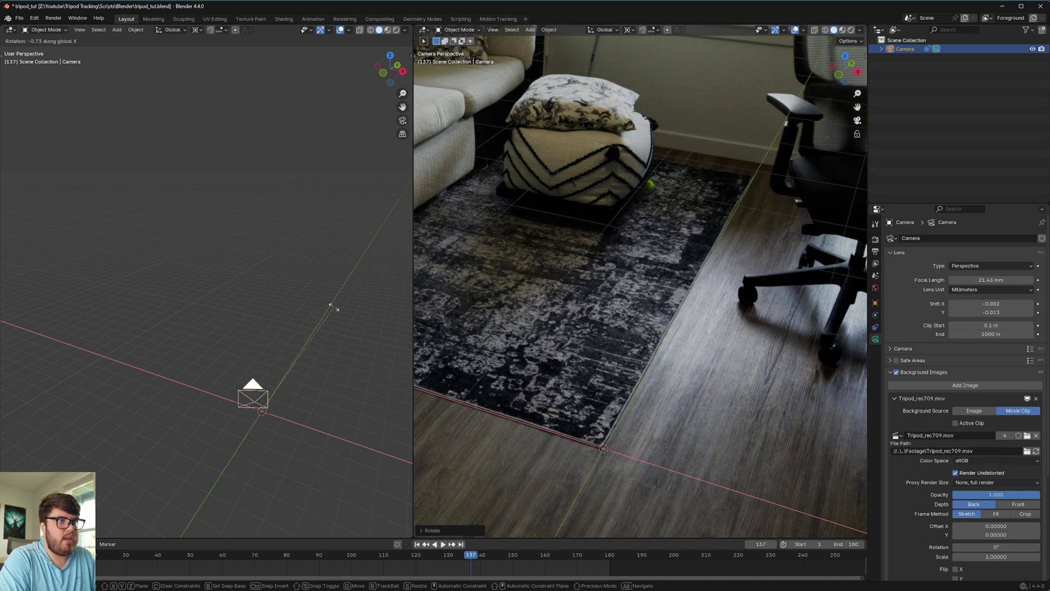
pyautogui.click(333, 308)
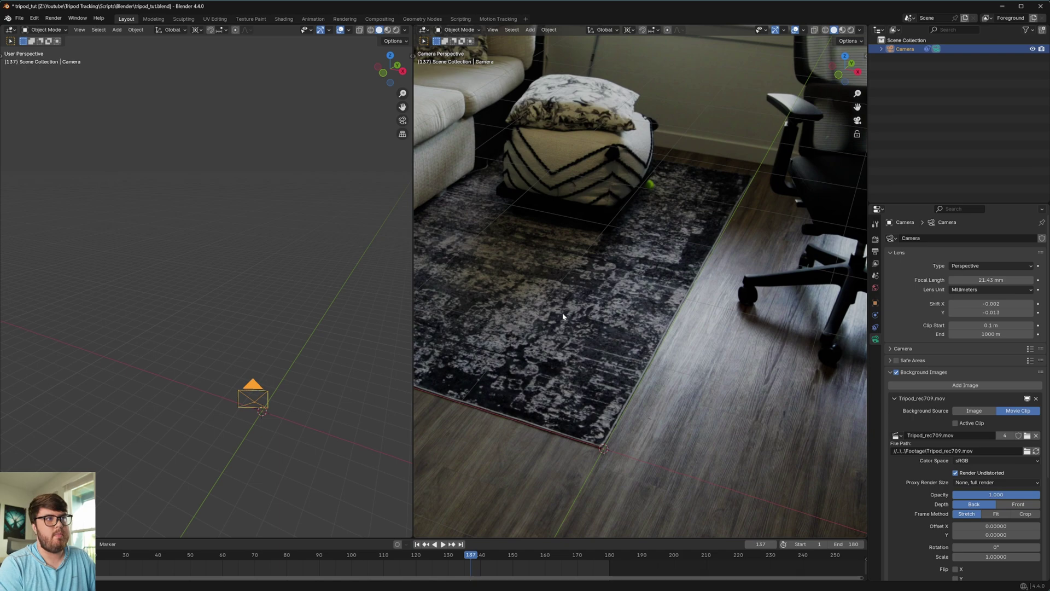
pyautogui.scroll(-5, 563, 316)
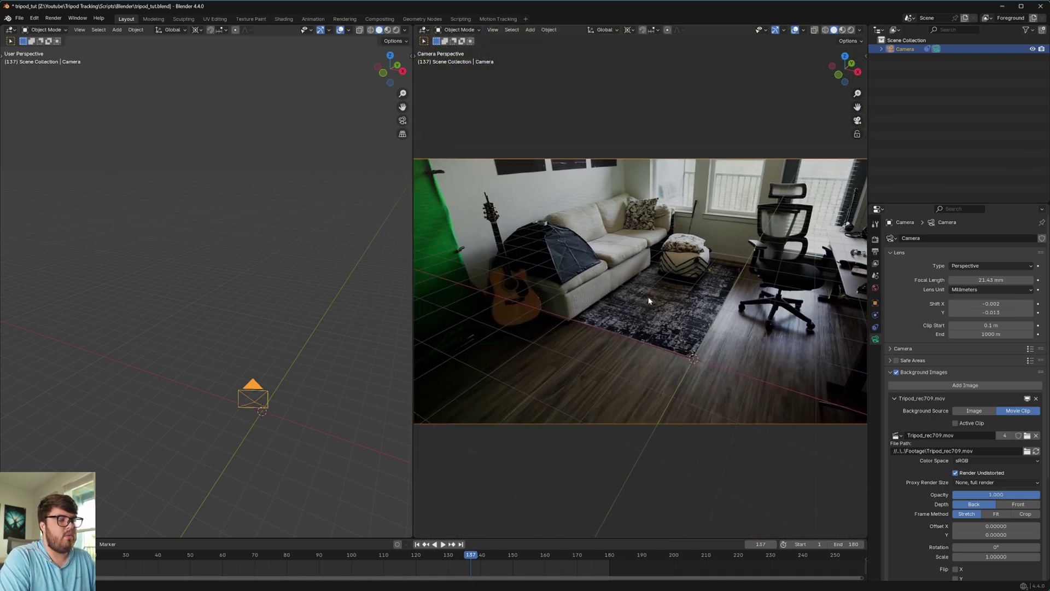
pyautogui.scroll(2, 649, 300)
pyautogui.scroll(-2, 672, 333)
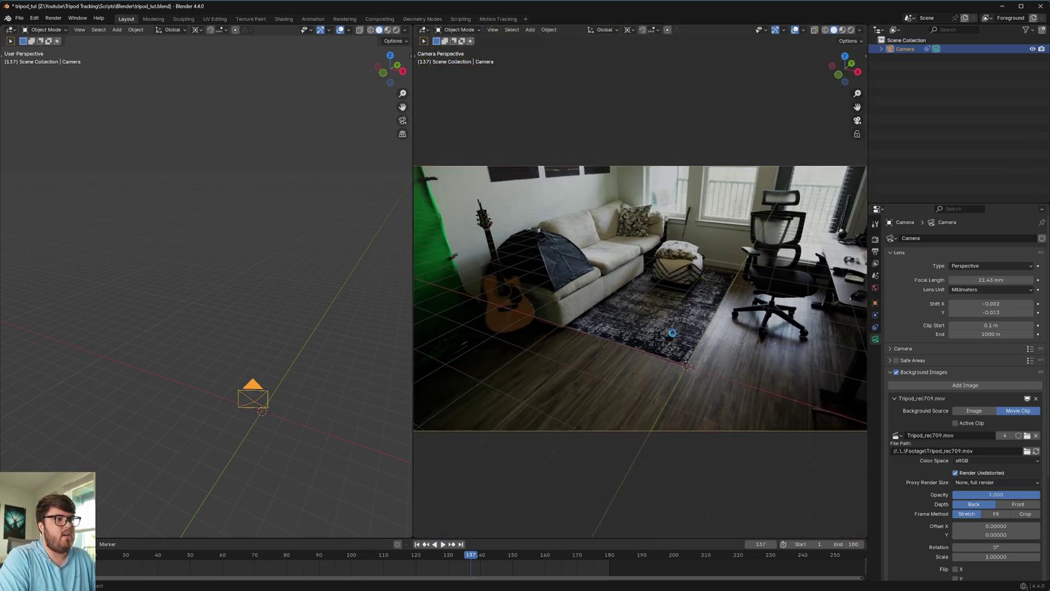
pyautogui.hotkey('ctrl', 's')
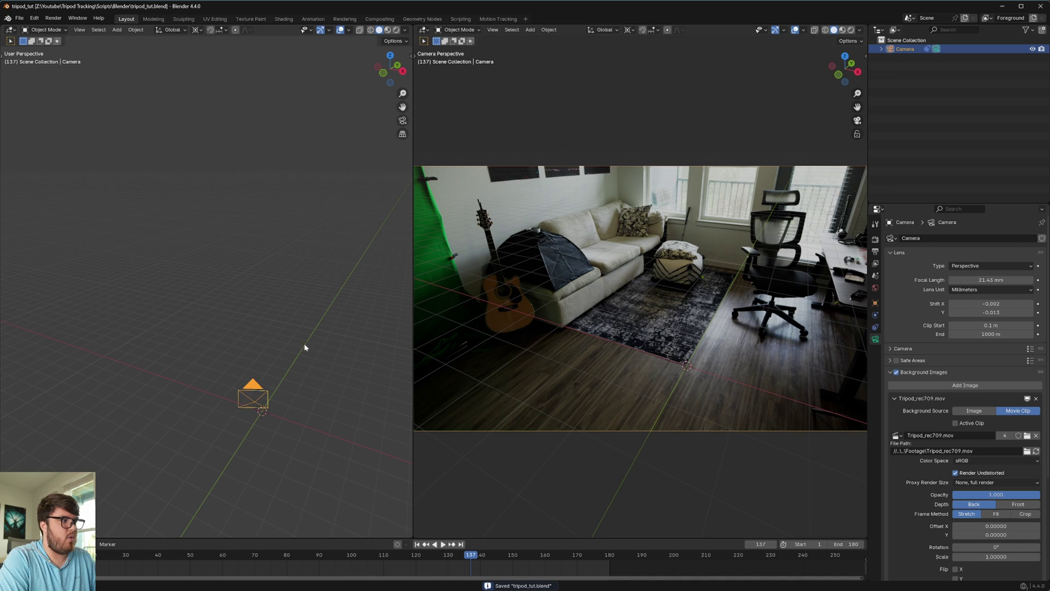
pyautogui.hotkey('shift', 'a')
pyautogui.moveTo(283, 351)
pyautogui.click(321, 364)
pyautogui.press('Tab')
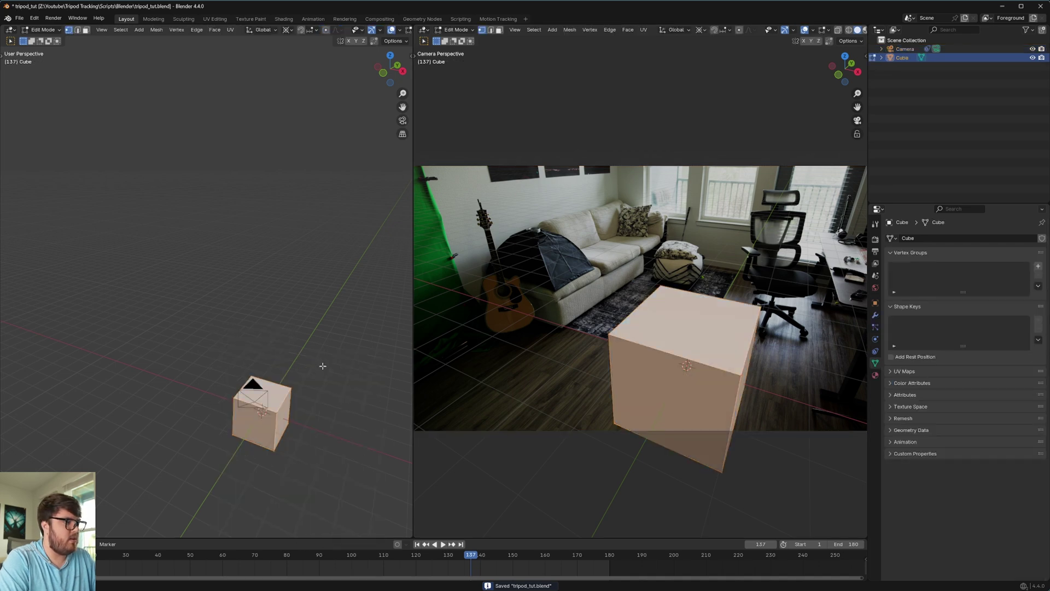
pyautogui.press('Tab')
pyautogui.press('g')
pyautogui.hotkey('shift', 'z')
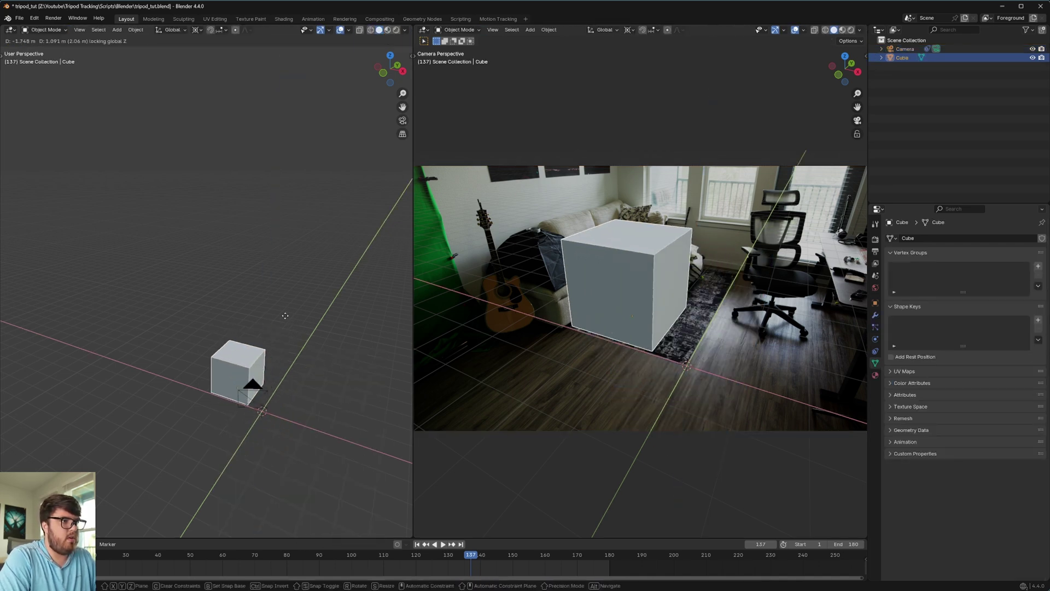
pyautogui.click(289, 331)
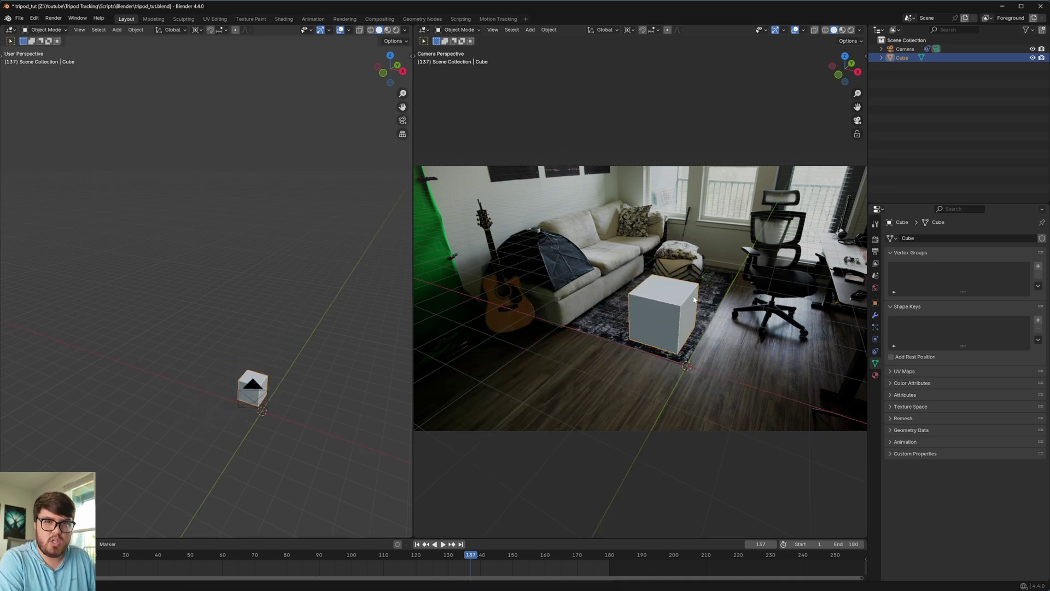
pyautogui.hotkey('ctrl', 's')
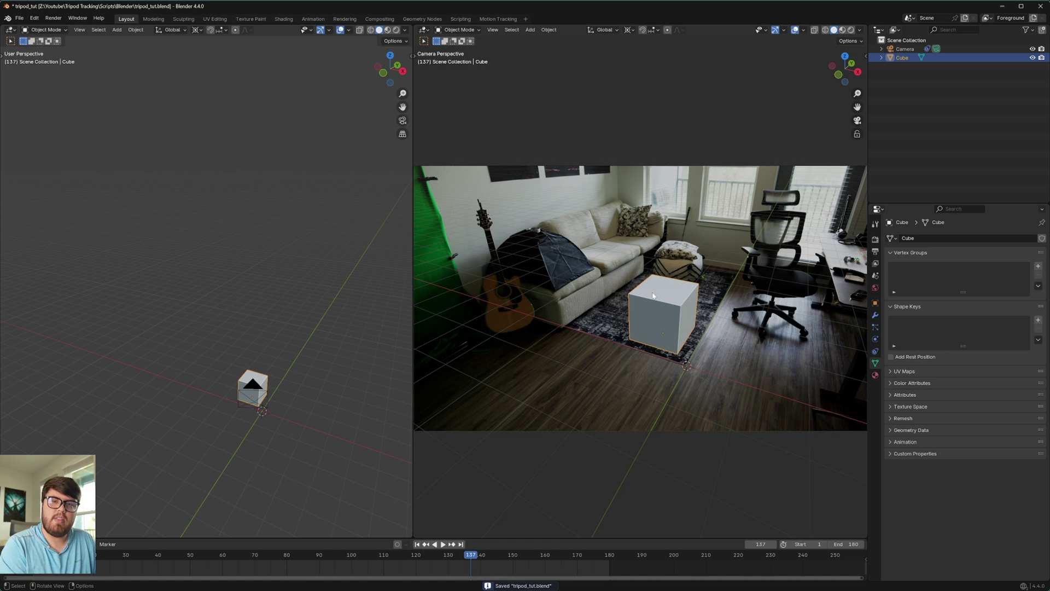
pyautogui.press('x')
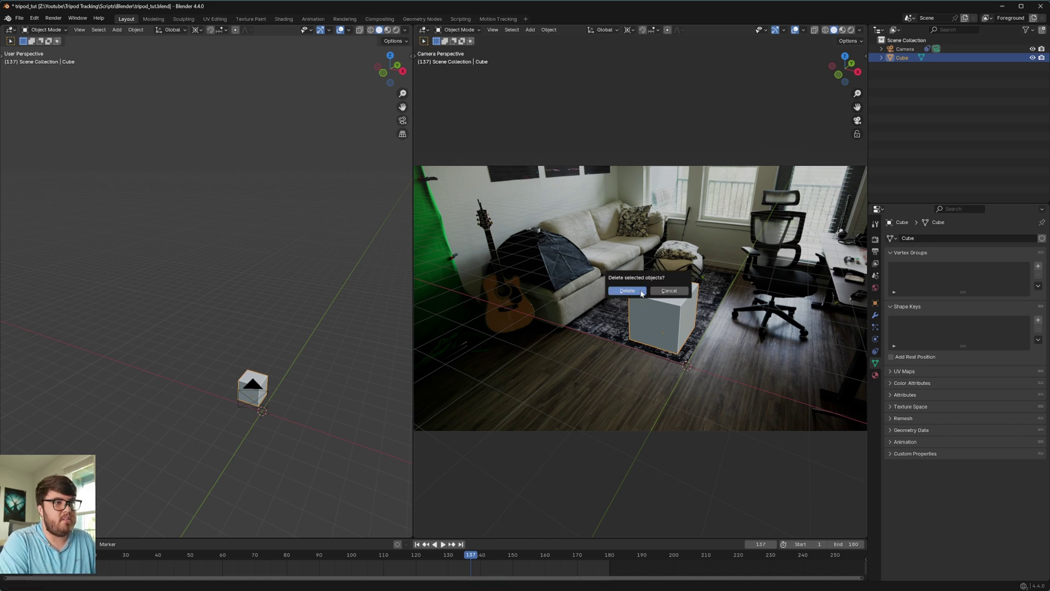
pyautogui.click(636, 294)
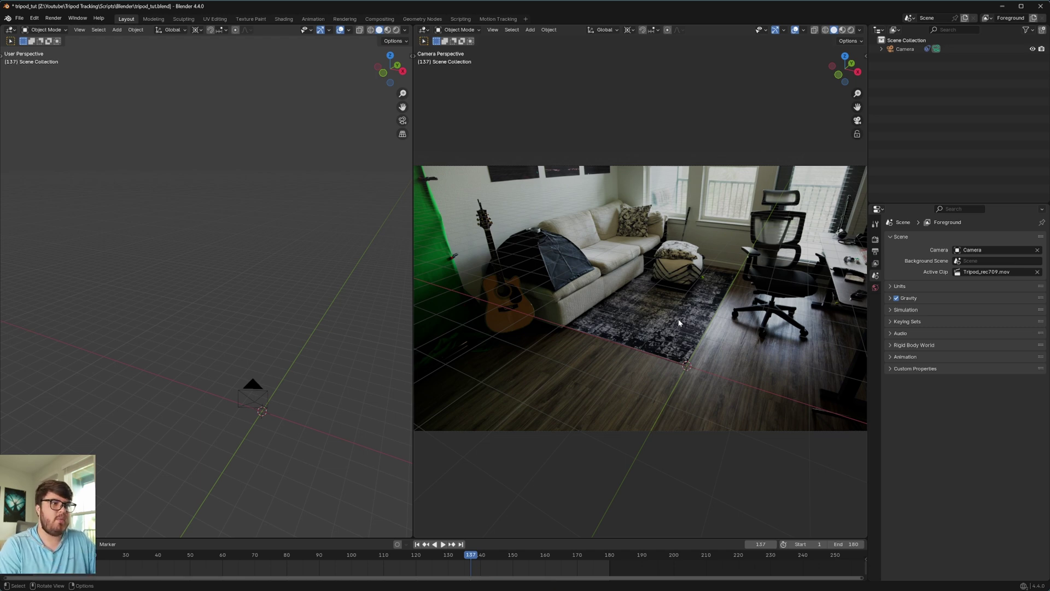
# Step: Add a plane and set its X and Y dimensions to 33in (0.838 m)
pyautogui.scroll(5, 702, 328)
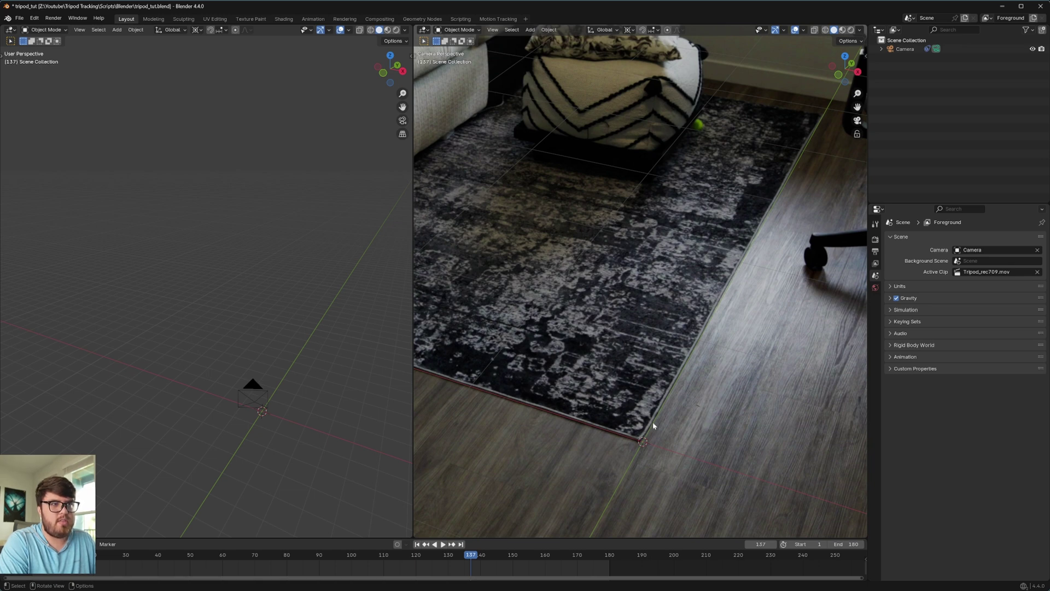
pyautogui.scroll(-3, 711, 274)
pyautogui.hotkey('shift', 'a')
pyautogui.moveTo(627, 358)
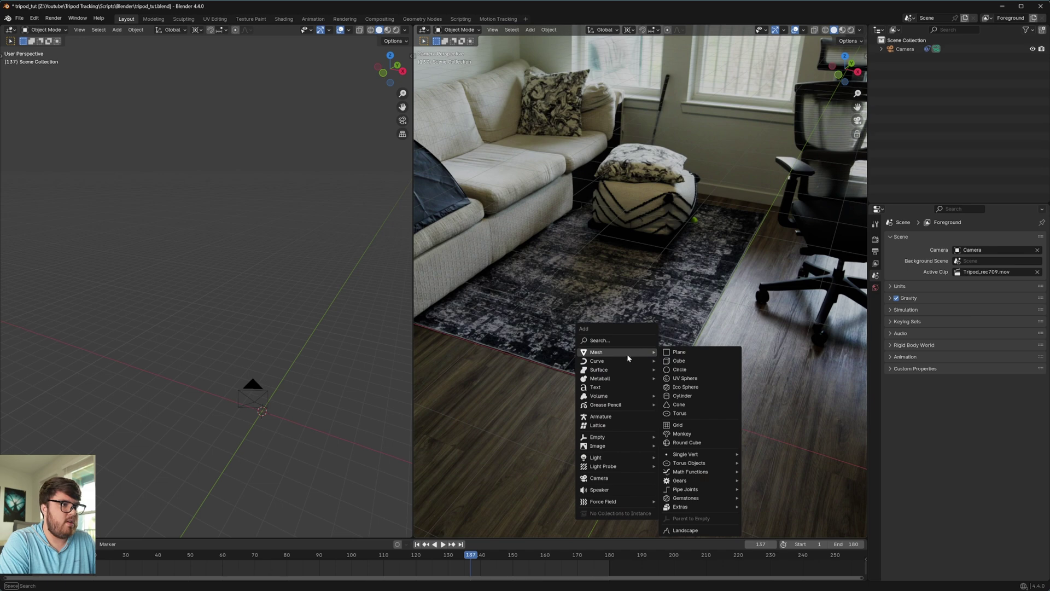
pyautogui.click(681, 352)
pyautogui.press('n')
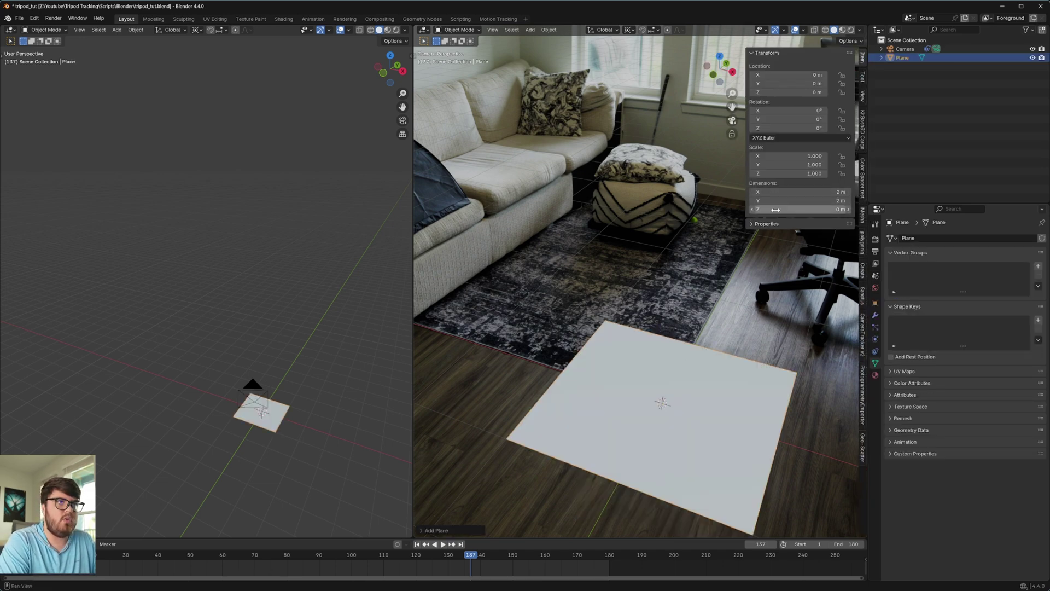
pyautogui.moveTo(757, 191); pyautogui.dragTo(757, 201)
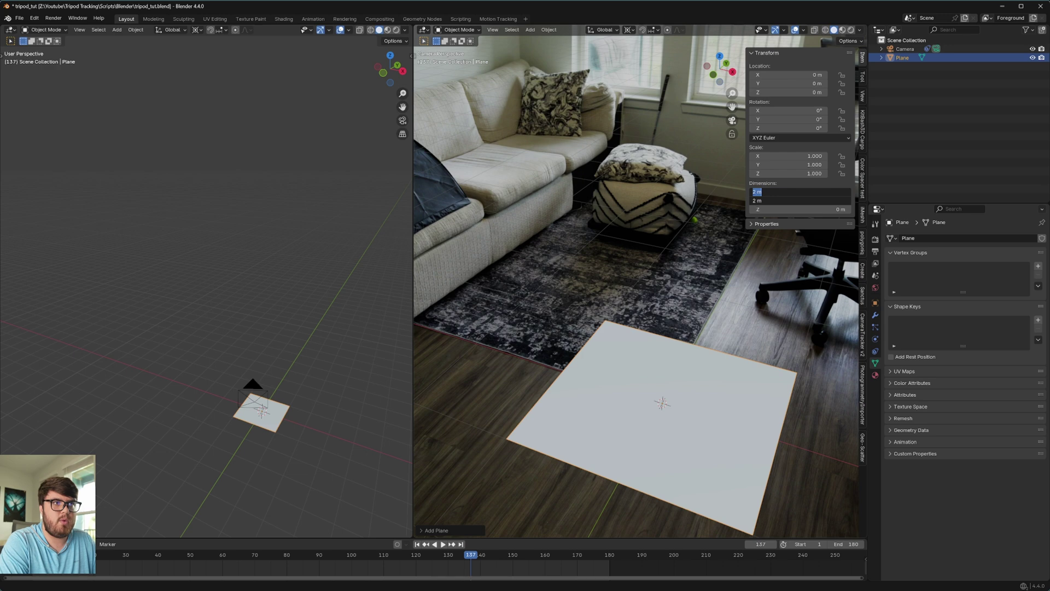
pyautogui.write('33')
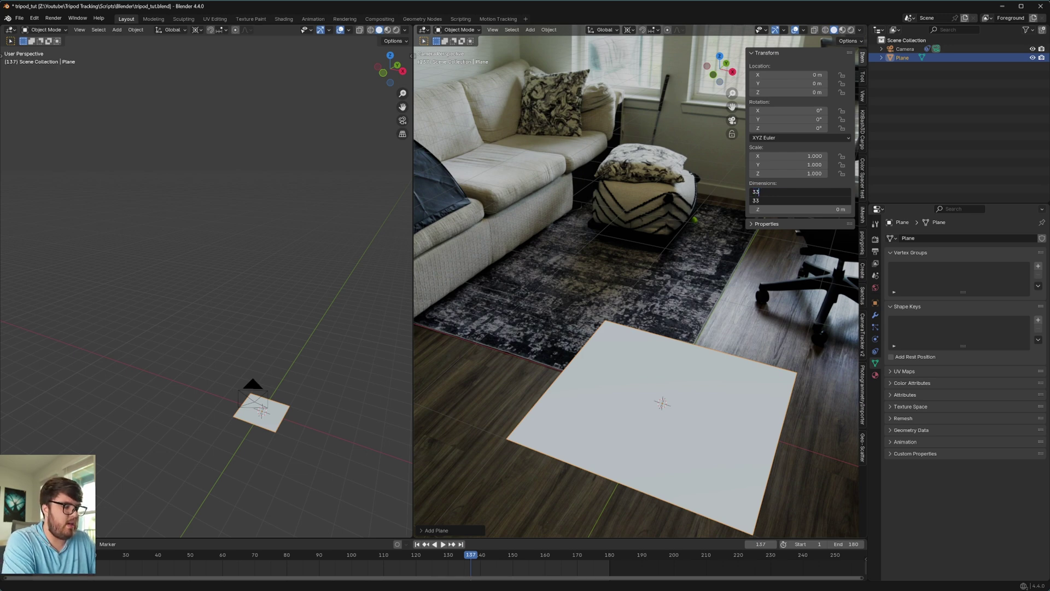
pyautogui.write('in')
pyautogui.press('Return')
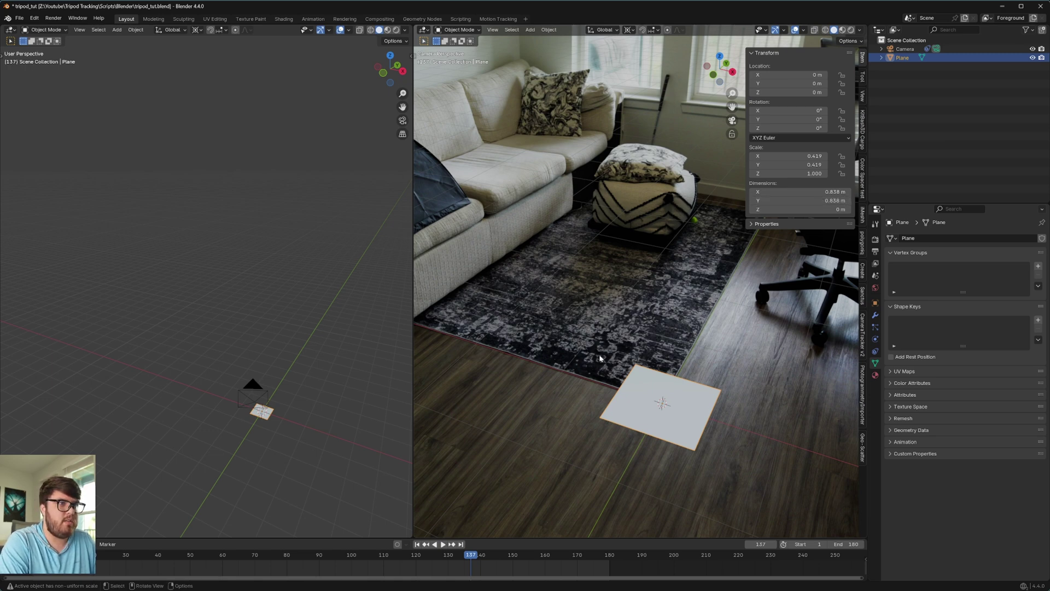
# Step: Move the plane flat on the floor so its corner snaps to the rug's front corner
pyautogui.scroll(5, 599, 358)
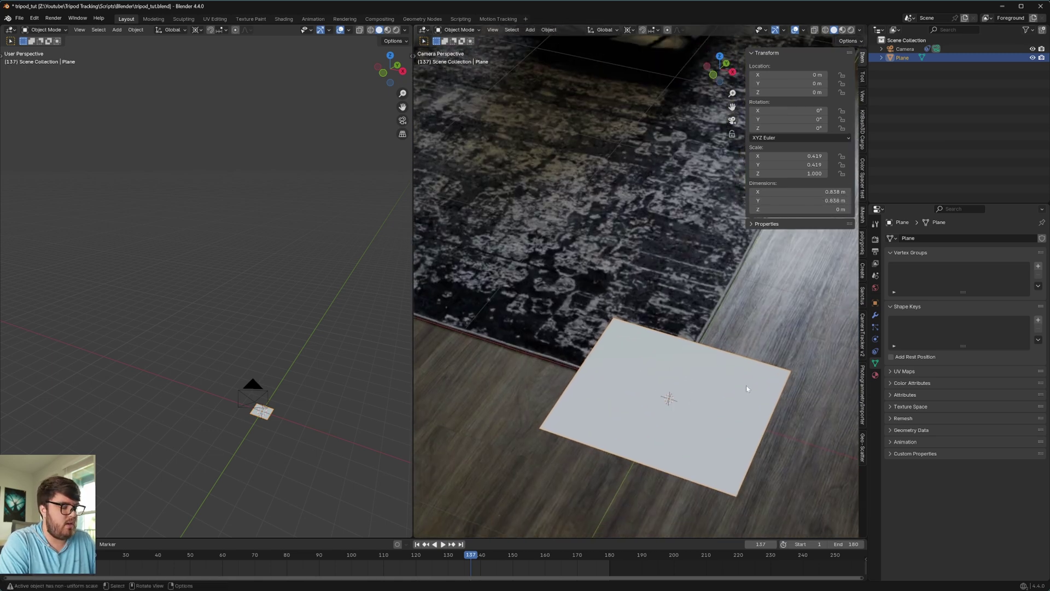
pyautogui.press('g')
pyautogui.hotkey('shift', 'z')
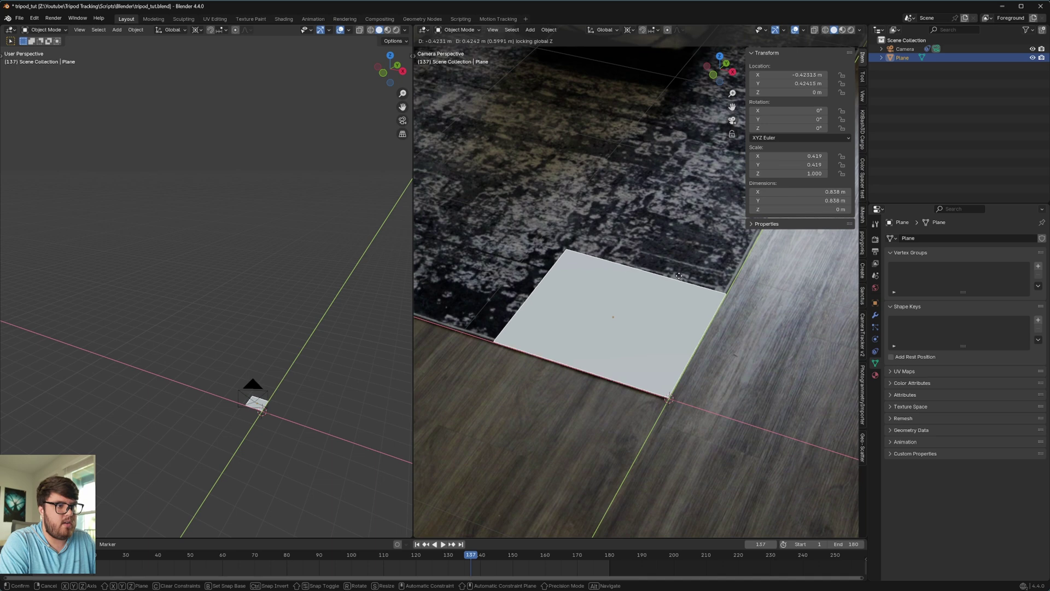
pyautogui.click(678, 276)
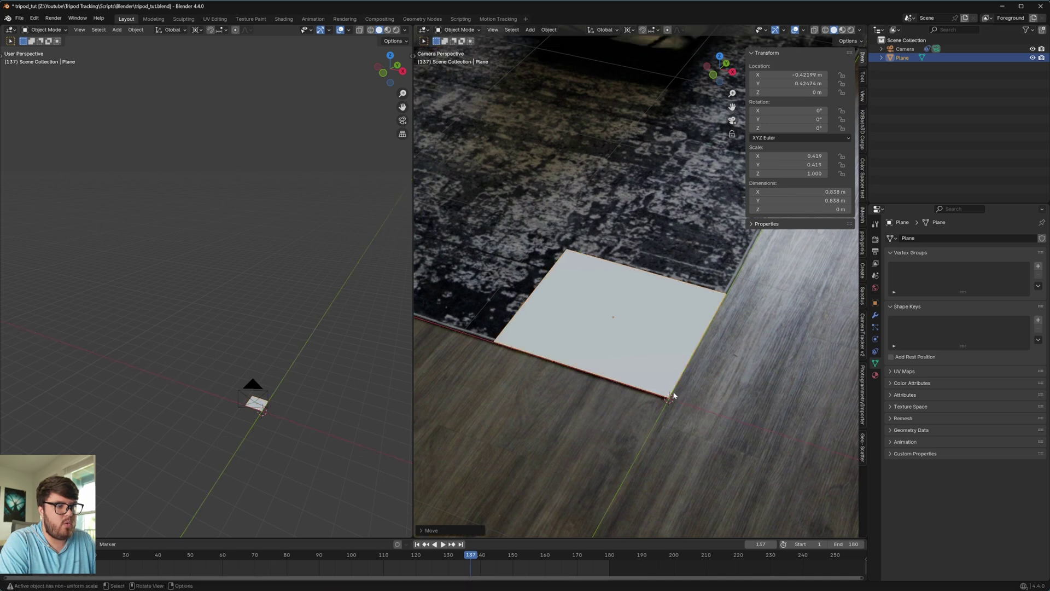
# Step: Scale the camera down to 0.441 so the reference plane matches the rug
pyautogui.click(261, 393)
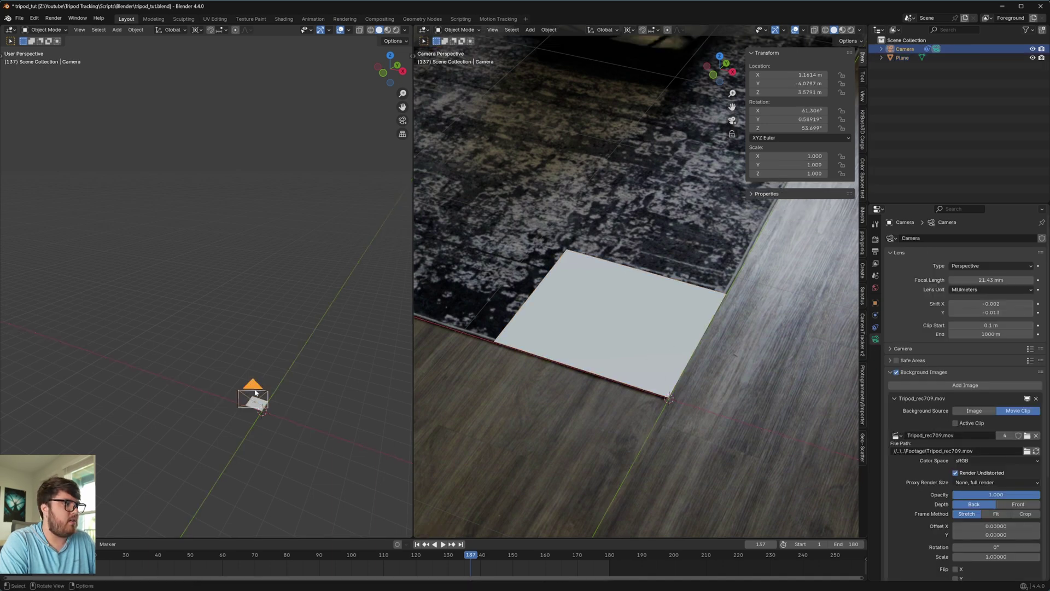
pyautogui.click(197, 30)
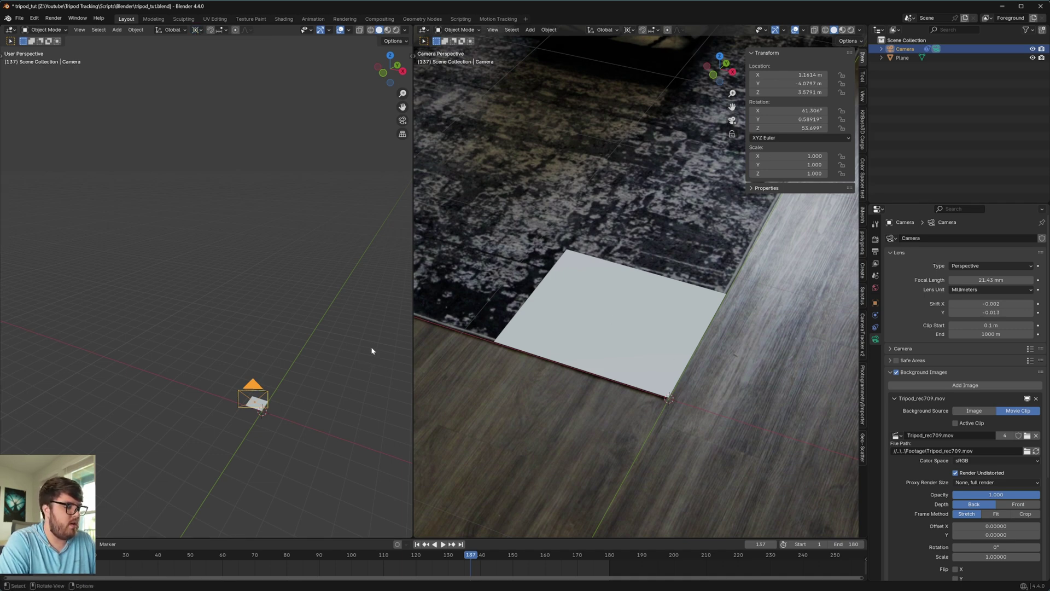
pyautogui.press('s')
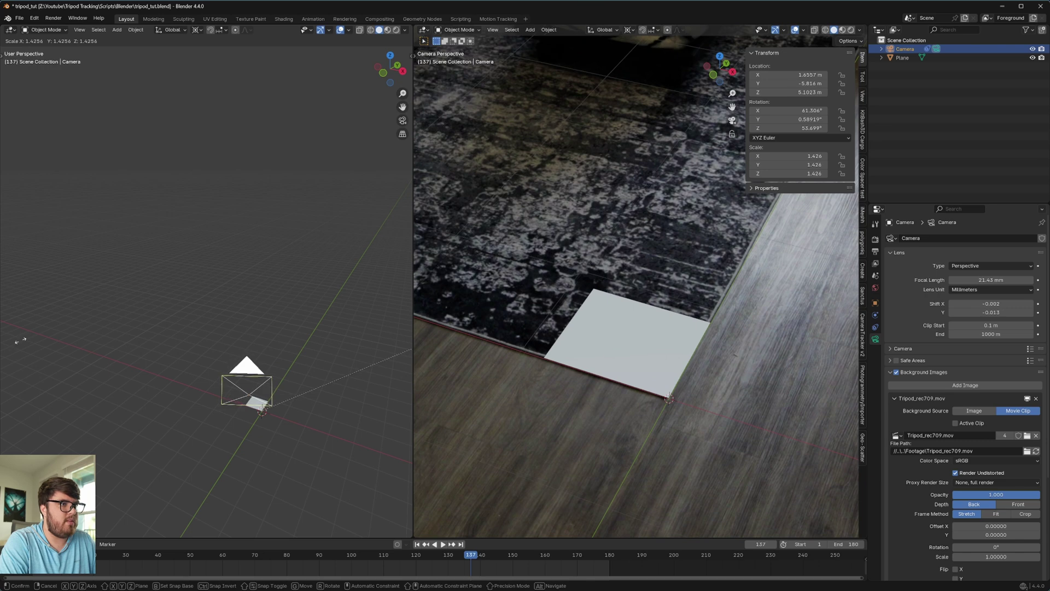
pyautogui.press('Escape')
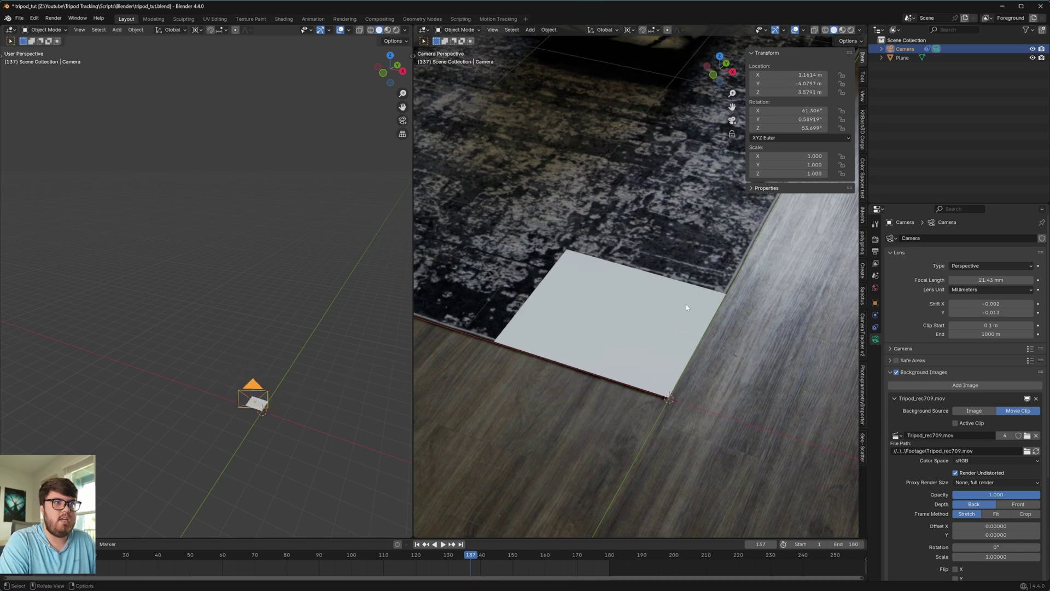
pyautogui.keyDown('shift'); pyautogui.moveTo(686, 304); pyautogui.dragTo(652, 353, button='middle'); pyautogui.keyUp('shift')
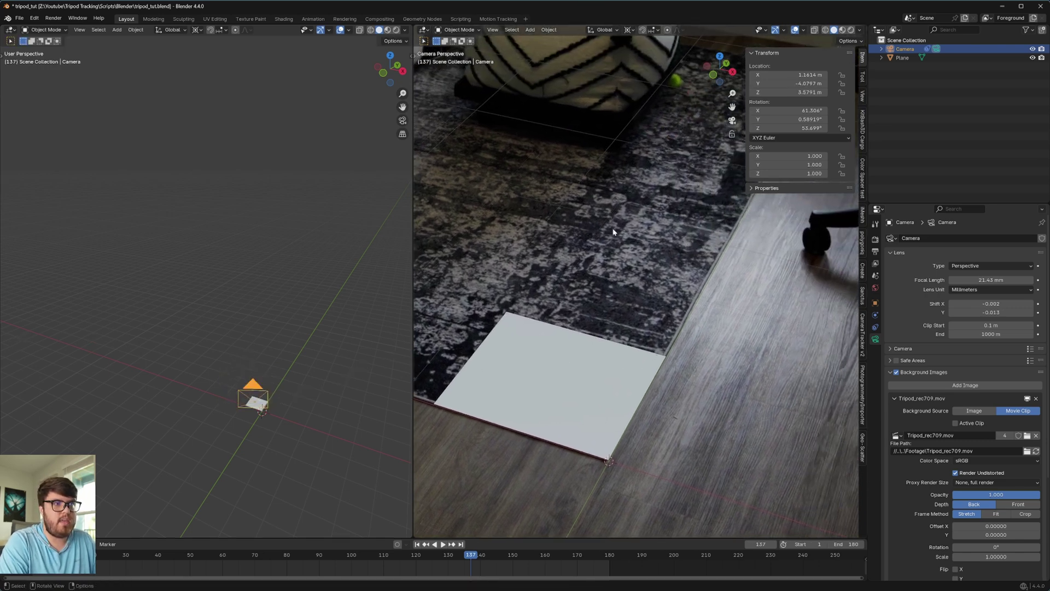
pyautogui.moveTo(277, 393); pyautogui.dragTo(198, 456, button='middle')
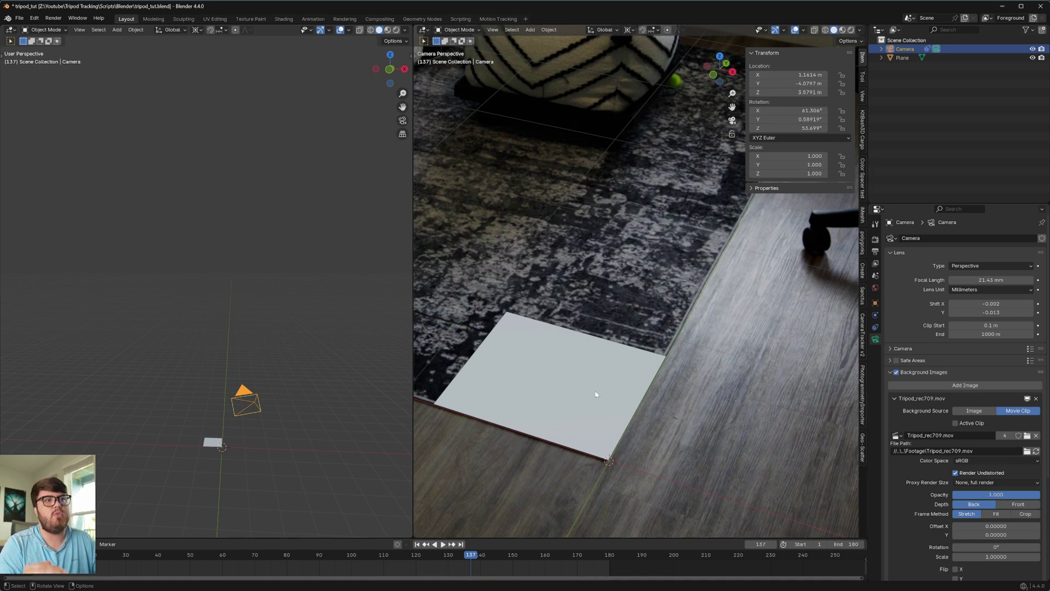
pyautogui.press('s')
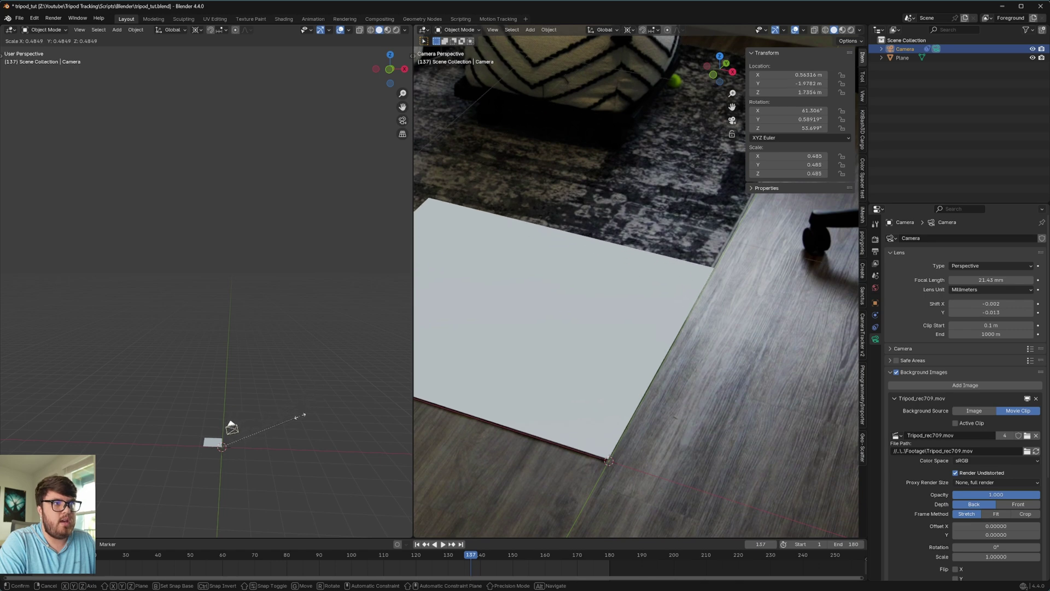
pyautogui.click(295, 426)
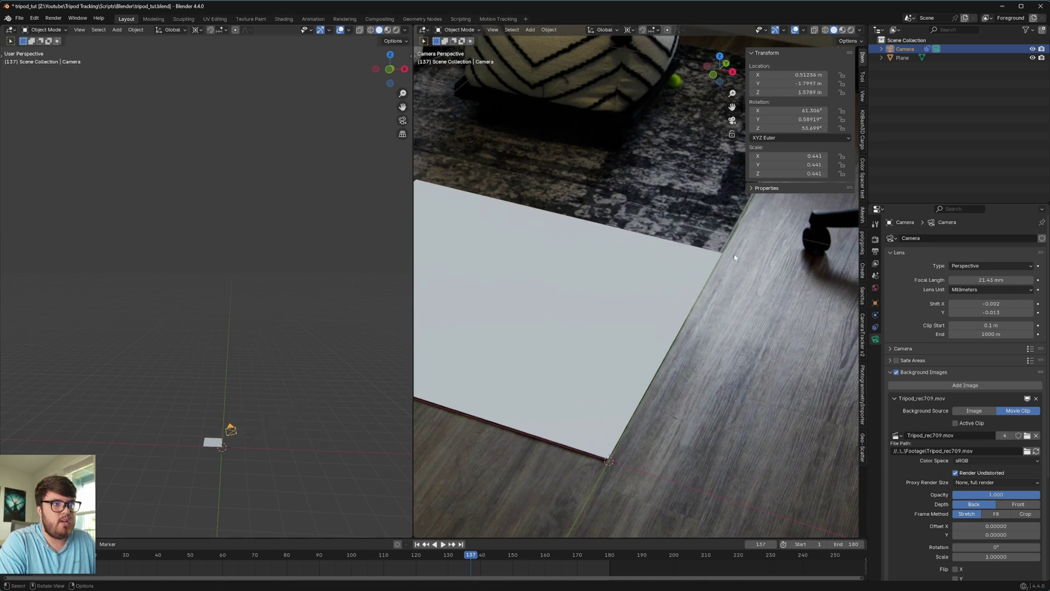
# Step: Nudge the reference plane along X to line up with the rug edge, checking the alignment
pyautogui.click(716, 264)
pyautogui.press('g')
pyautogui.press('x')
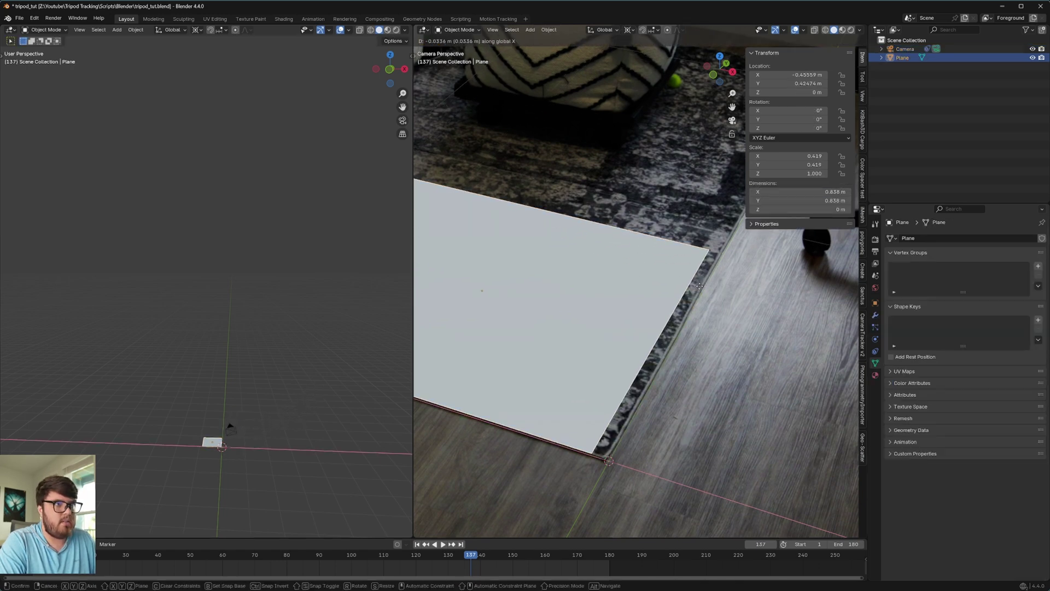
pyautogui.click(717, 252)
pyautogui.scroll(2, 717, 253)
pyautogui.keyDown('shift'); pyautogui.moveTo(718, 253); pyautogui.dragTo(617, 292, button='middle'); pyautogui.keyUp('shift')
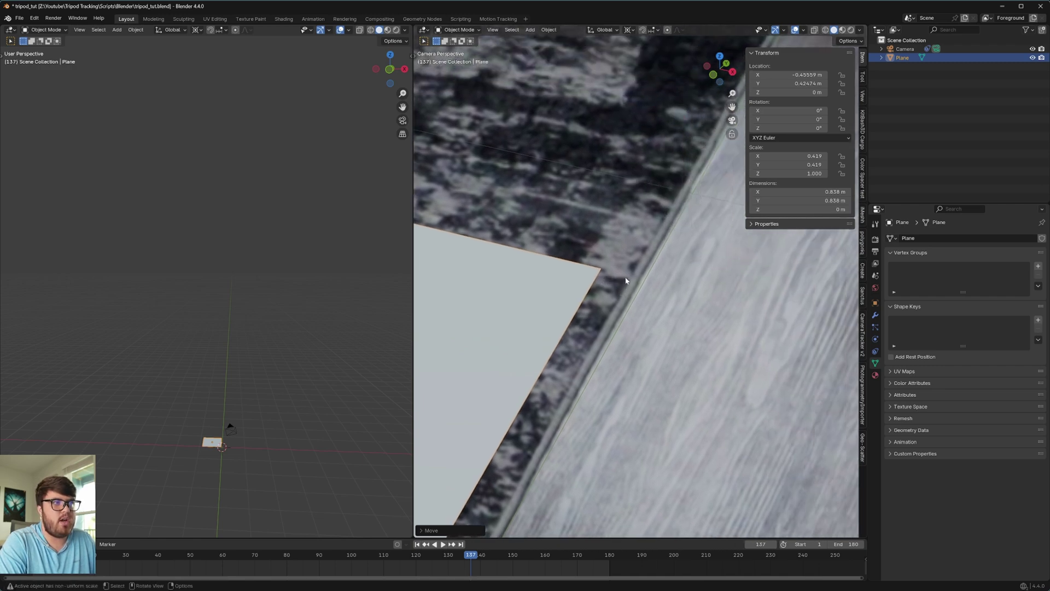
pyautogui.scroll(5, 626, 279)
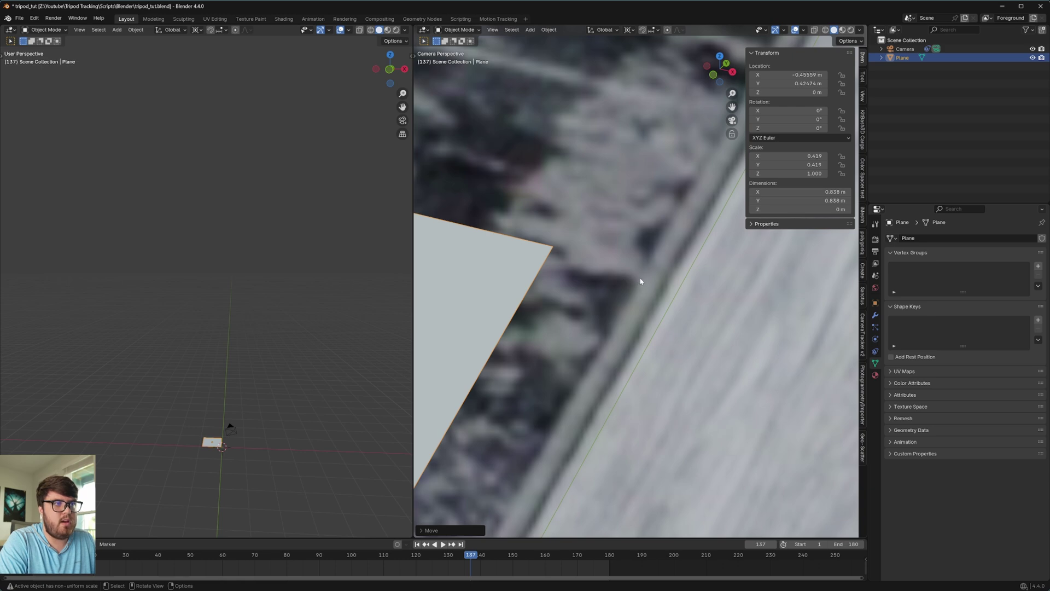
pyautogui.scroll(-7, 637, 279)
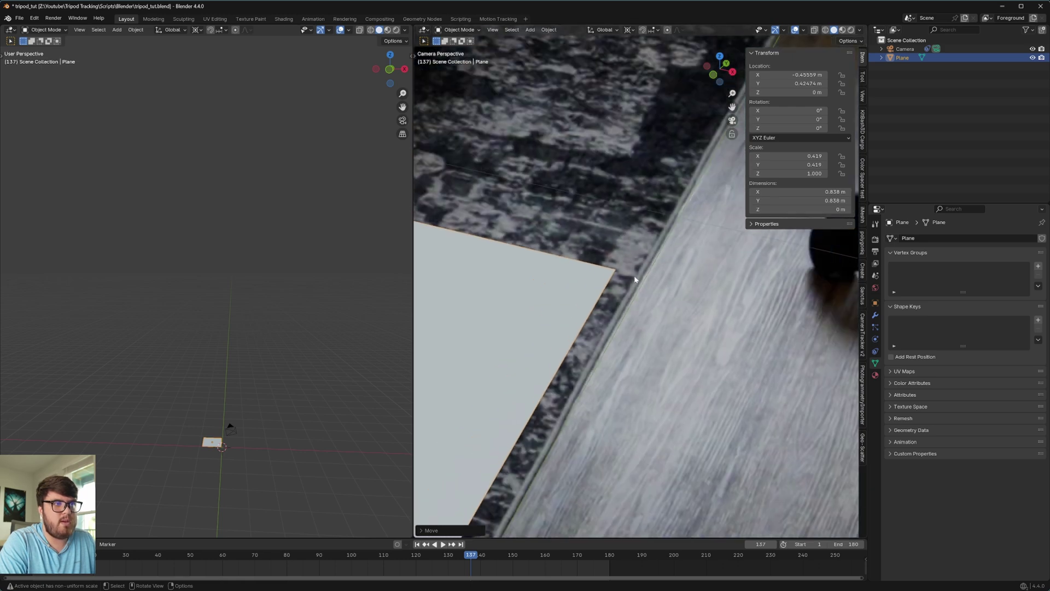
pyautogui.scroll(3, 645, 354)
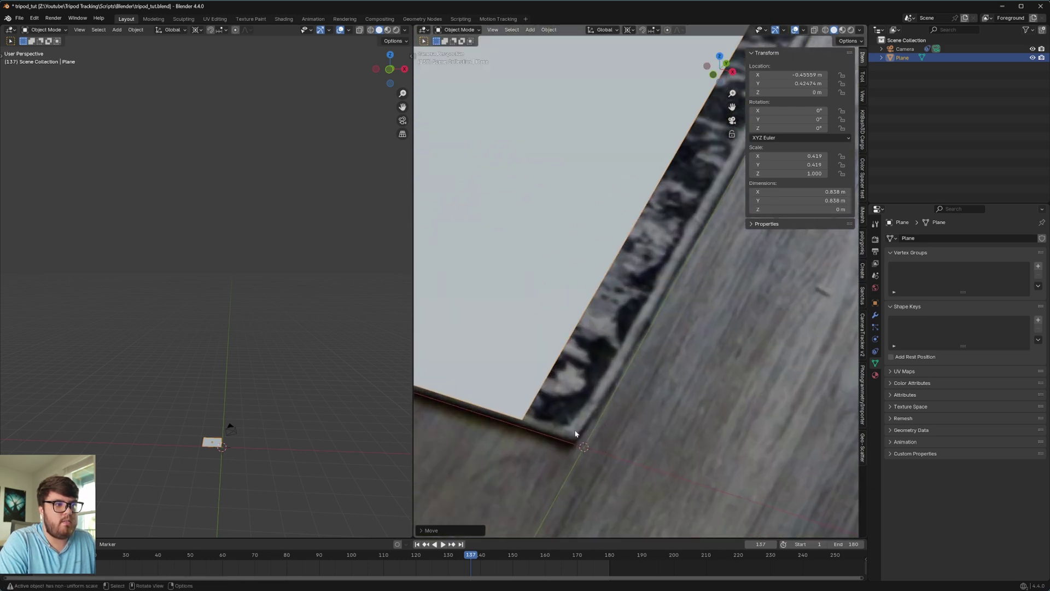
pyautogui.scroll(-5, 583, 428)
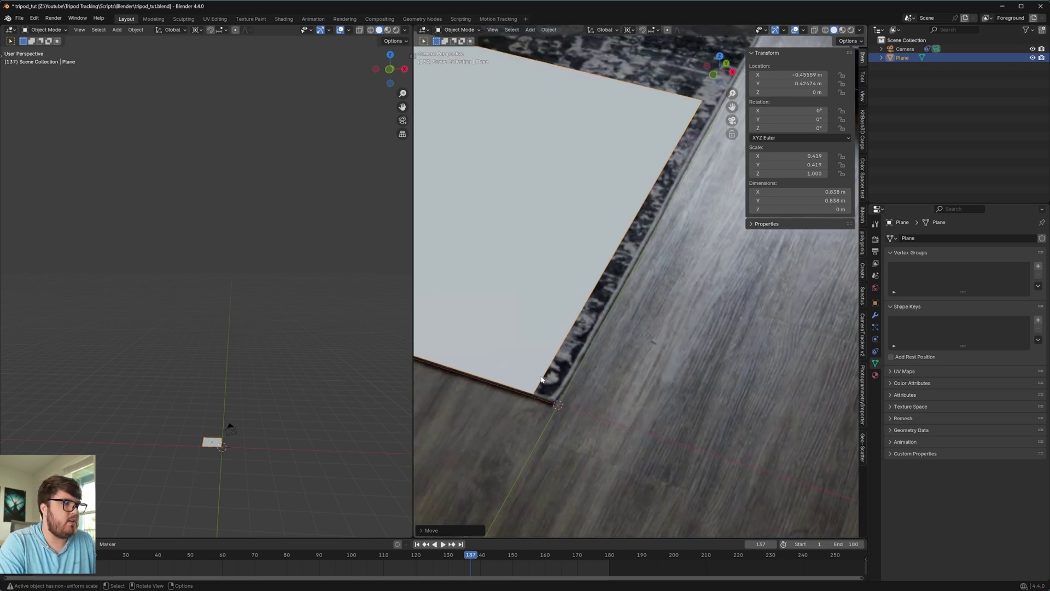
pyautogui.keyDown('shift'); pyautogui.moveTo(555, 373); pyautogui.dragTo(617, 377, button='middle'); pyautogui.keyUp('shift')
pyautogui.press('g')
pyautogui.hotkey('shift', 'z')
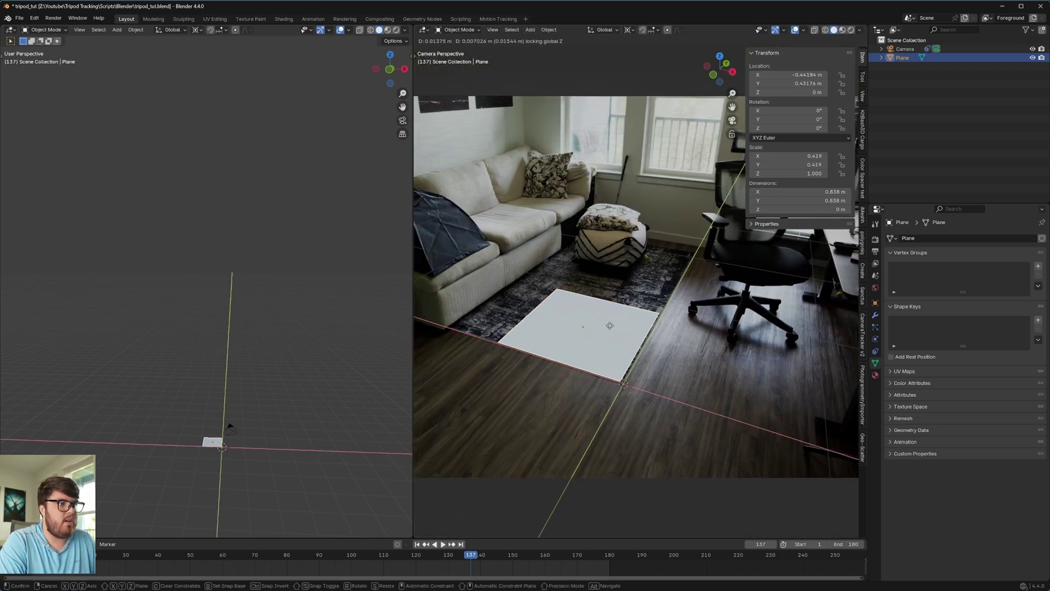
# Step: Delete the reference plane and save the file
pyautogui.rightClick(611, 326)
pyautogui.press('Delete')
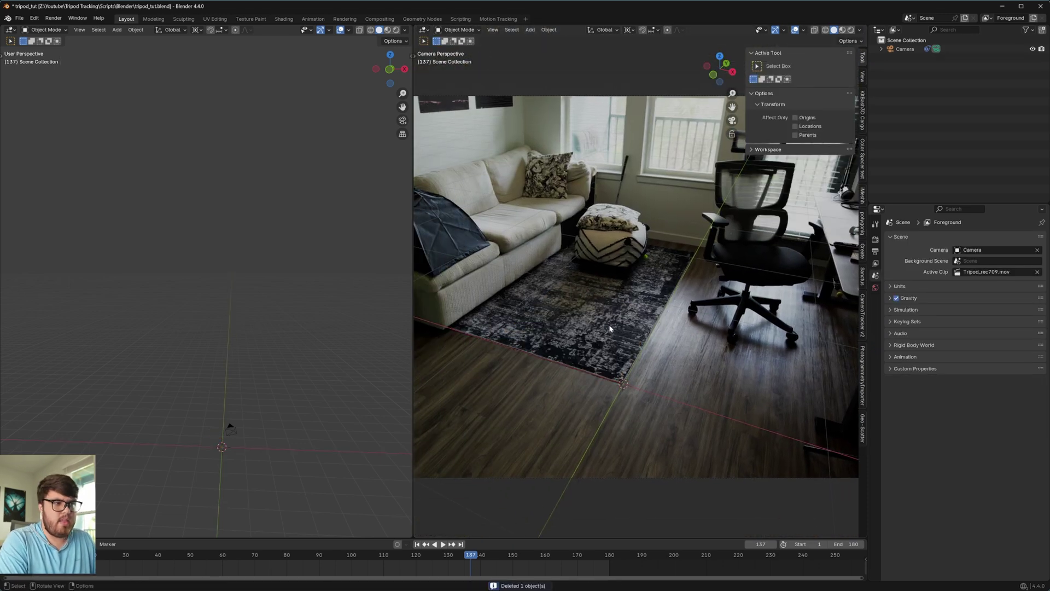
pyautogui.hotkey('ctrl', 's')
pyautogui.scroll(-4, 565, 316)
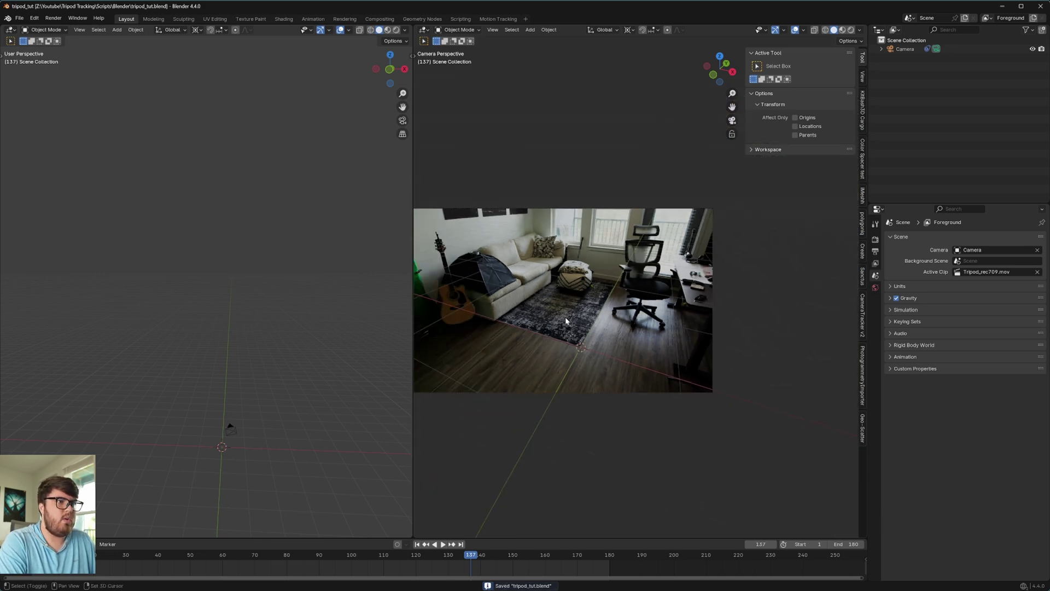
pyautogui.scroll(1, 566, 317)
pyautogui.keyDown('shift'); pyautogui.moveTo(565, 317); pyautogui.dragTo(619, 325, button='middle'); pyautogui.keyUp('shift')
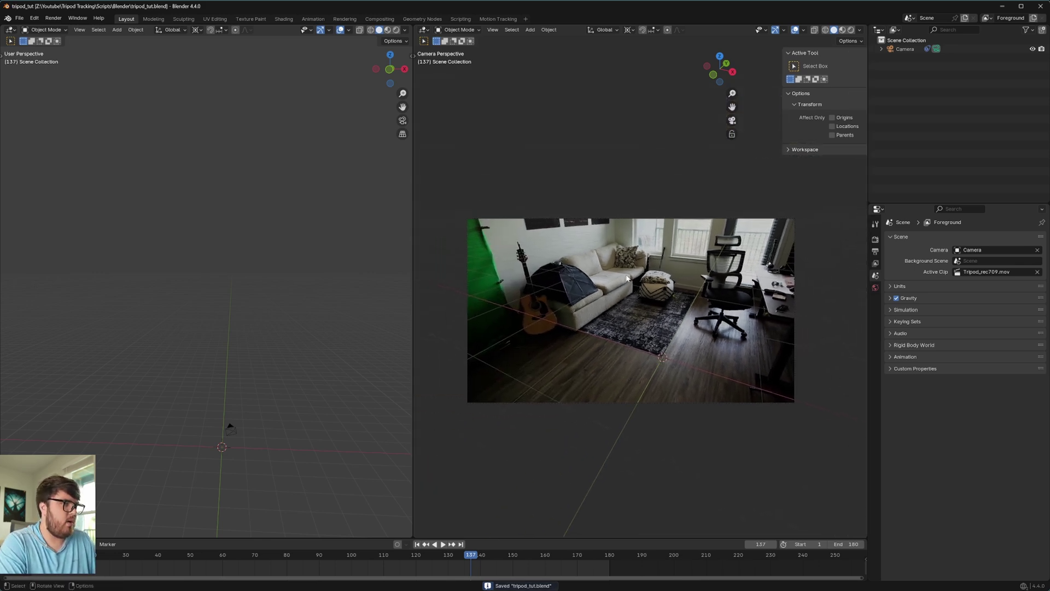
pyautogui.press('n')
# Step: Append the Burger 01 asset, enlarge it, and place it on the floor beside the rug
pyautogui.press('n')
pyautogui.click(361, 368)
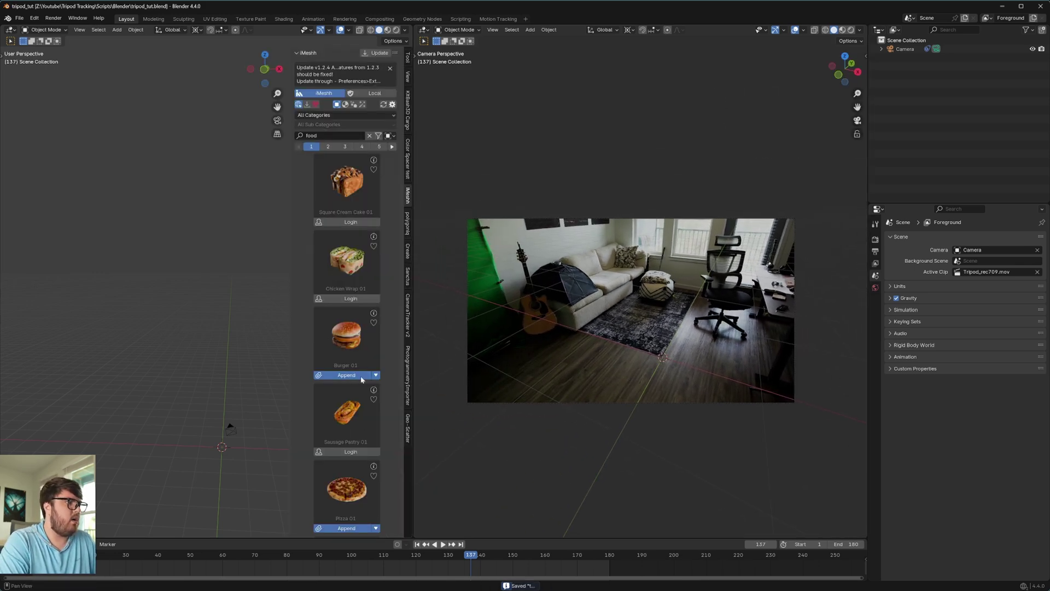
pyautogui.press('n')
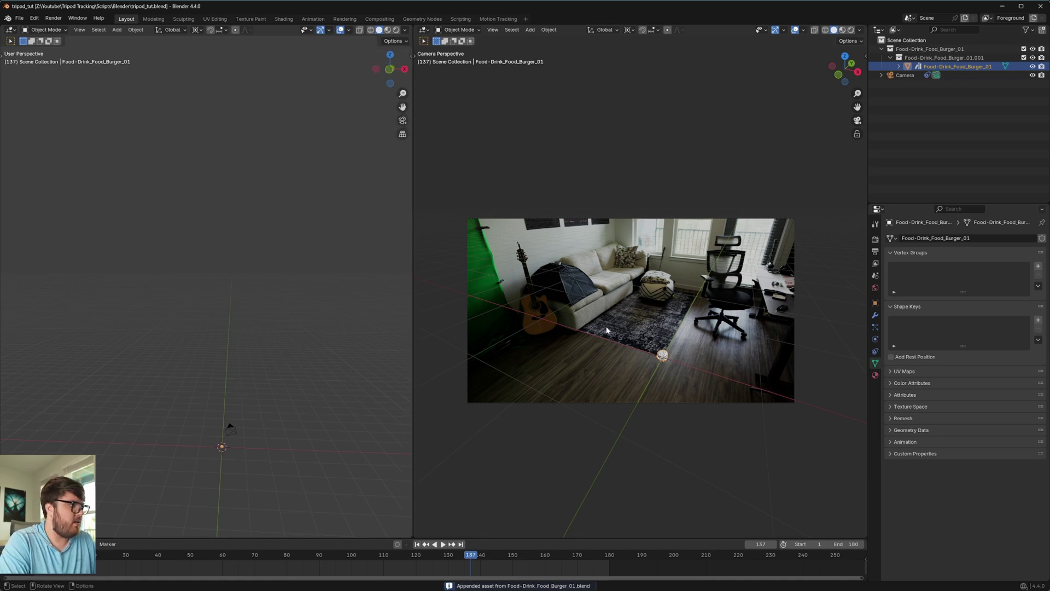
pyautogui.press('s')
pyautogui.click(526, 308)
pyautogui.press('g')
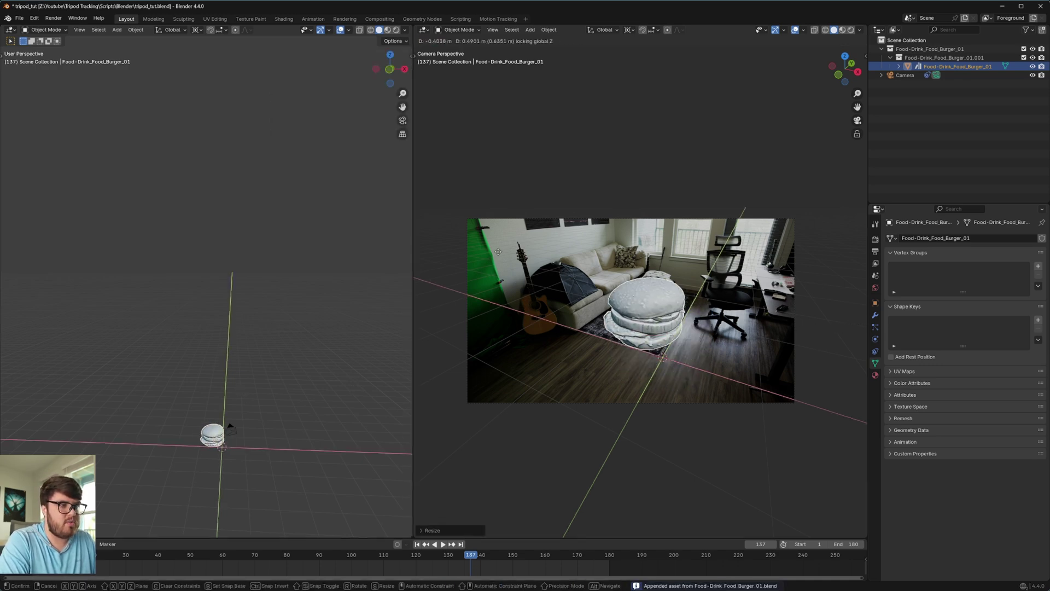
pyautogui.click(701, 301)
pyautogui.press('s')
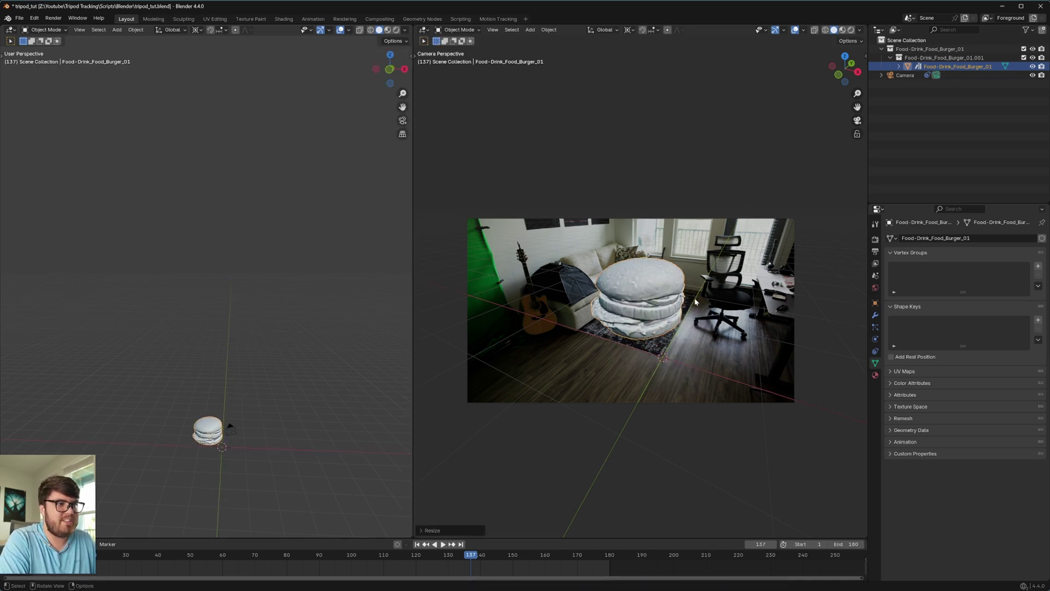
pyautogui.click(726, 299)
# Step: Set the pivot point to 3D Cursor and enlarge the burger further from its base
pyautogui.click(193, 31)
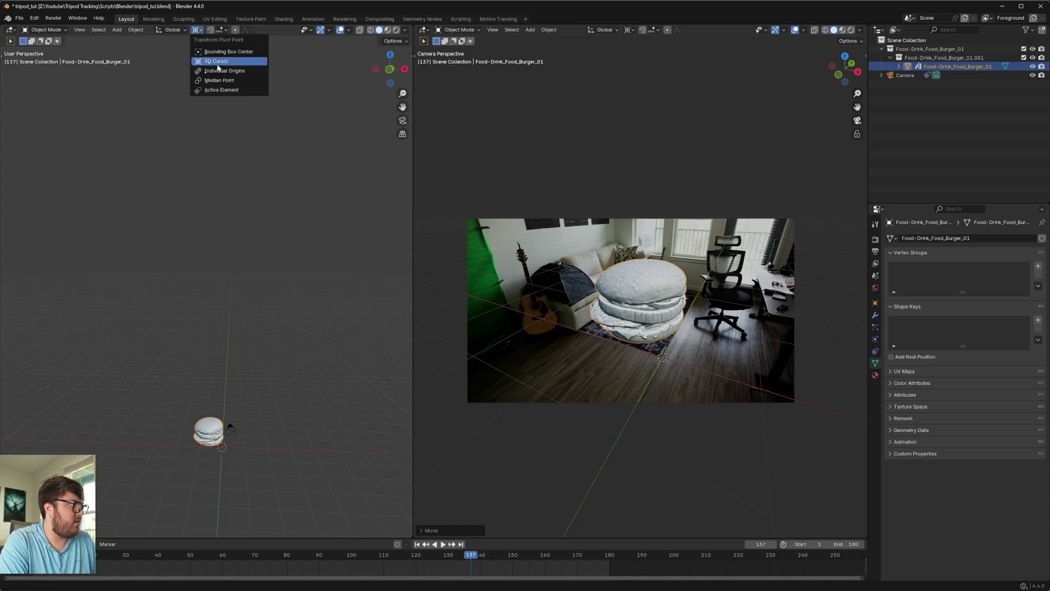
pyautogui.click(218, 90)
pyautogui.press('s')
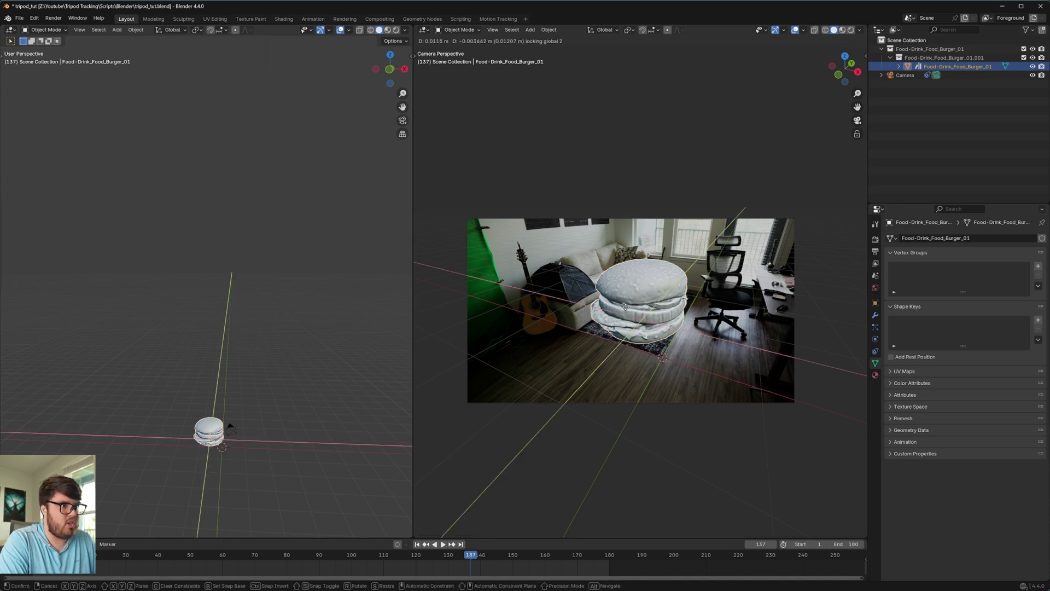
pyautogui.press('Return')
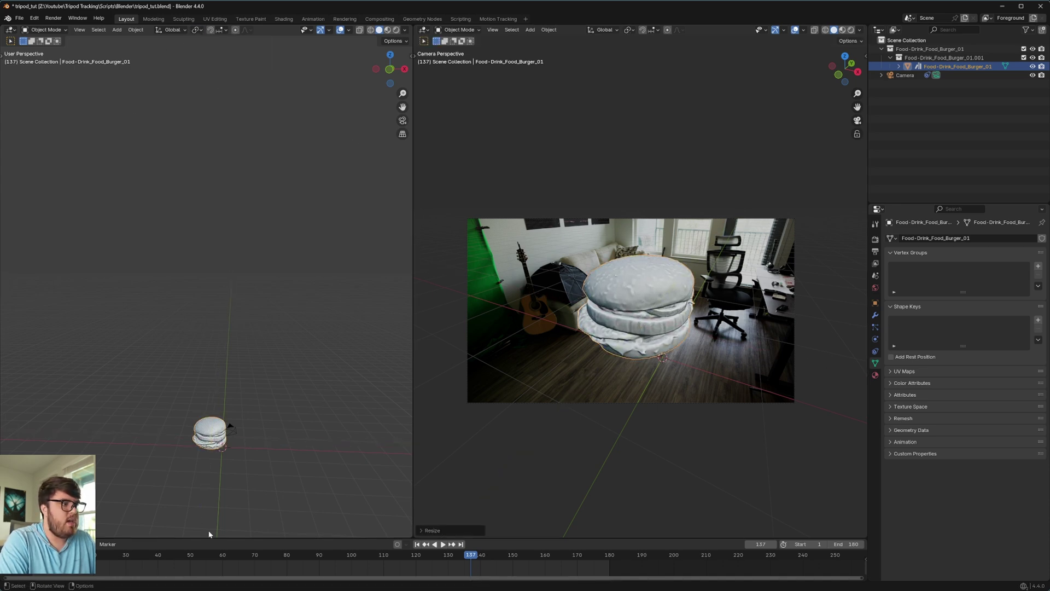
# Step: Play the footage from the first frame and stop at frame 106 to confirm the burger stays planted
pyautogui.hotkey('shift', 'Left')
pyautogui.press('space')
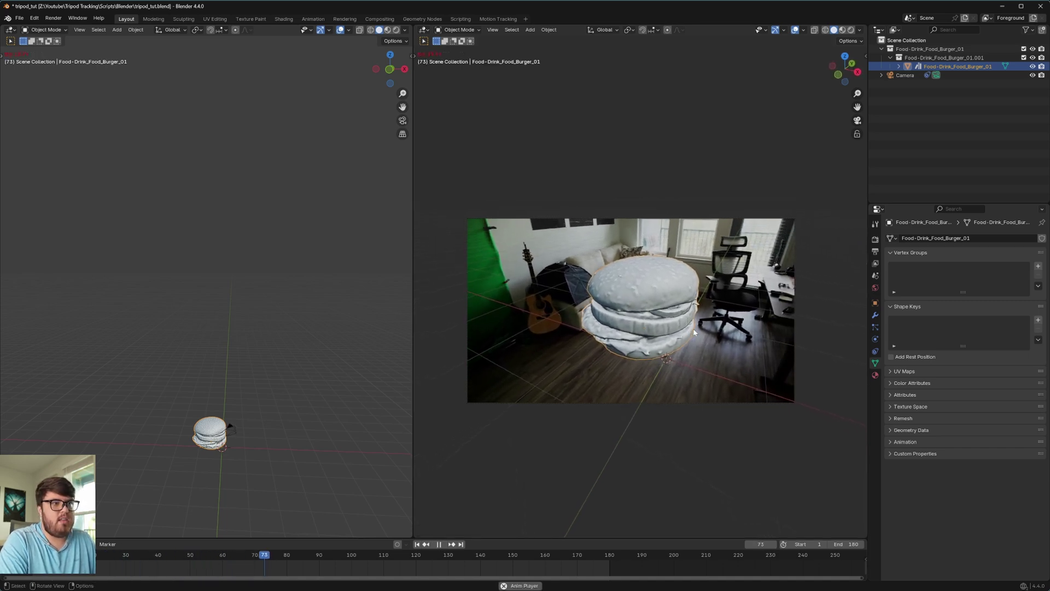
pyautogui.press('space')
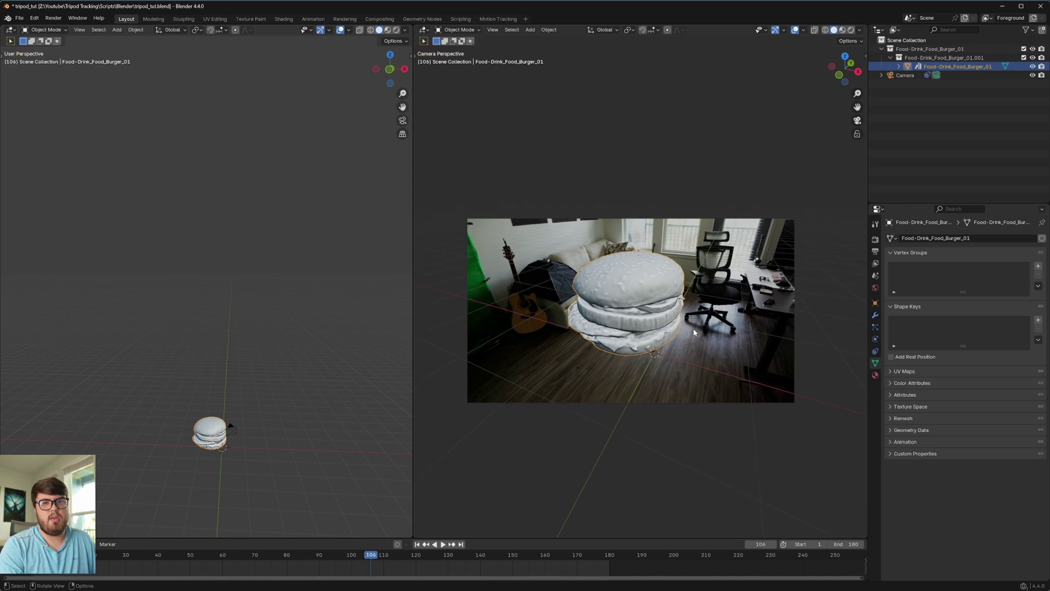